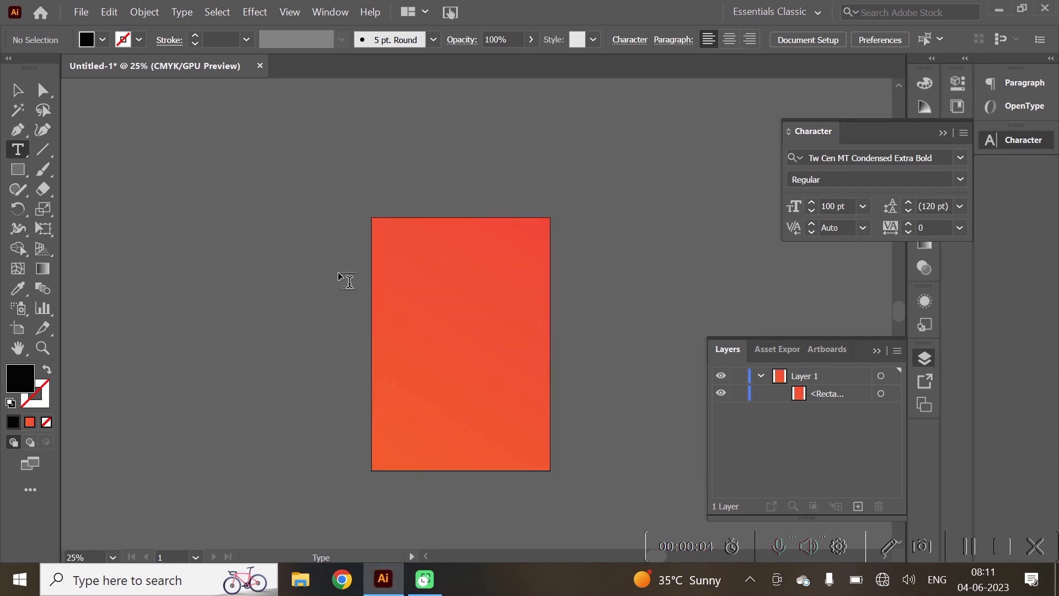
Type the text 'LOGO' beside the artboard.
click(342, 227)
text(LOGO)
key(Escape)
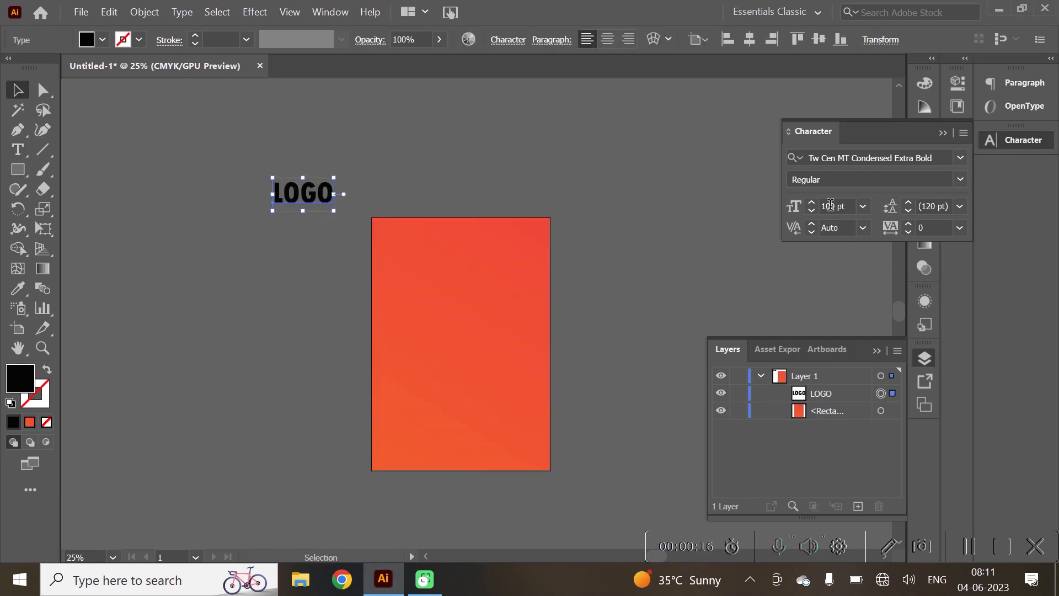
Set LOGO to 62 pt and move it into the poster's top-left corner.
click(830, 206)
text(62)
key(Return)
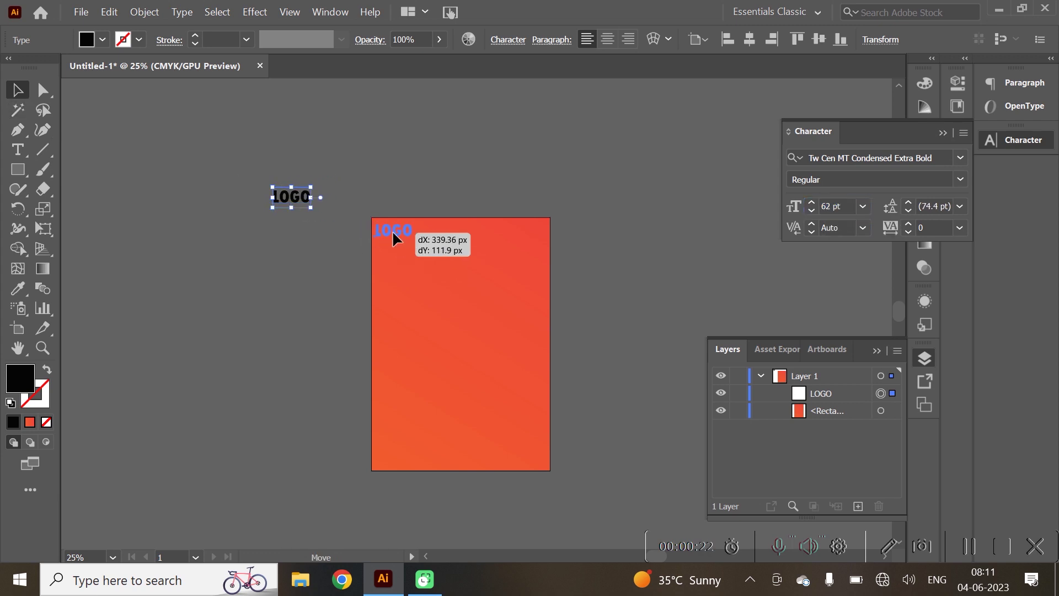
scroll(417, 244, up, 4)
drag(403, 235, 346, 204)
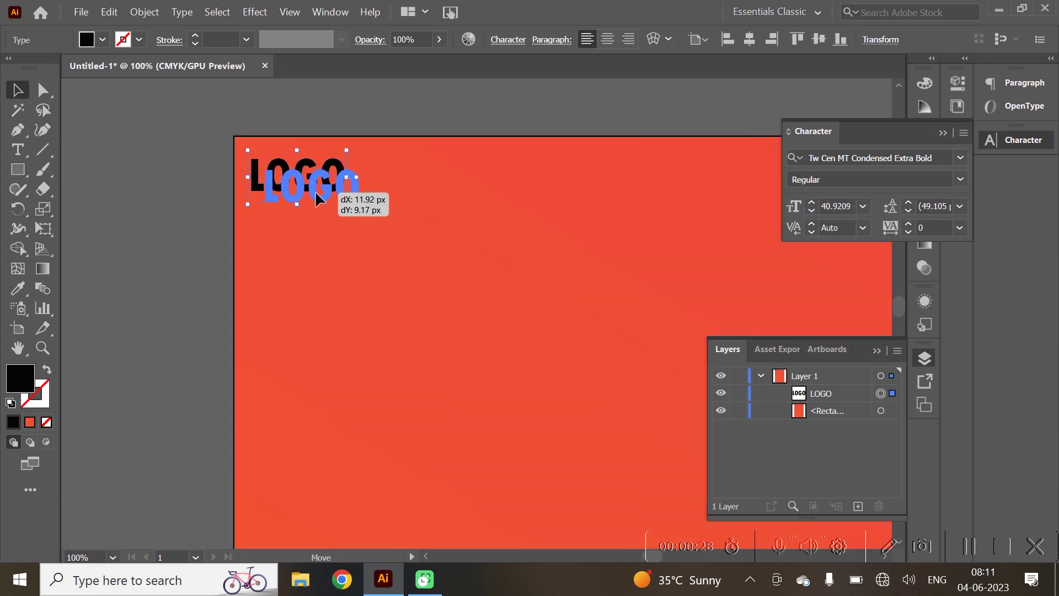
scroll(323, 168, down, 3)
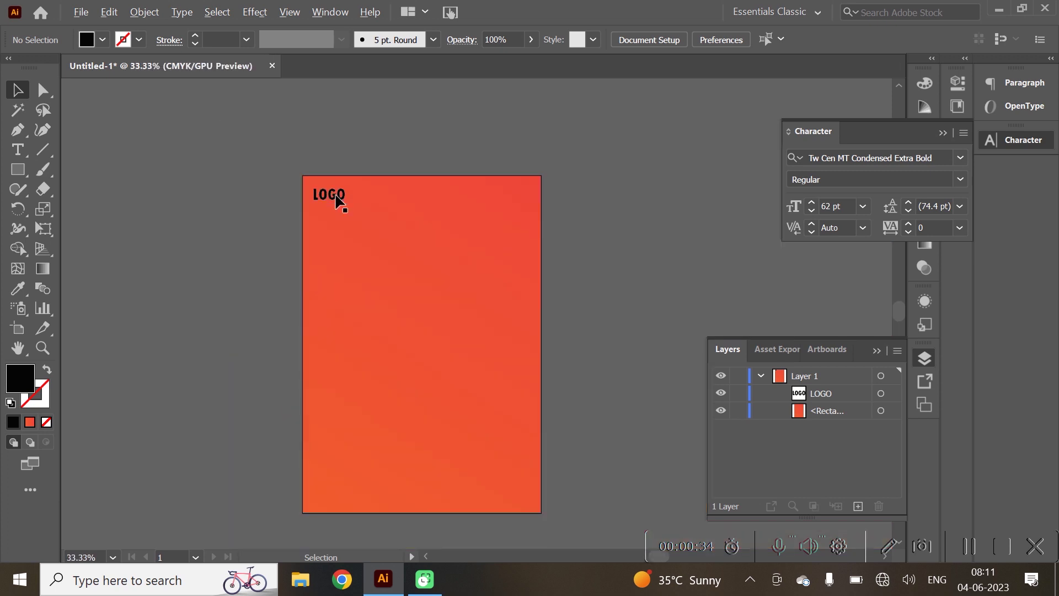
Add 'OILFREE' text near the poster top, enlarge it, and fill it white.
key(t)
click(377, 188)
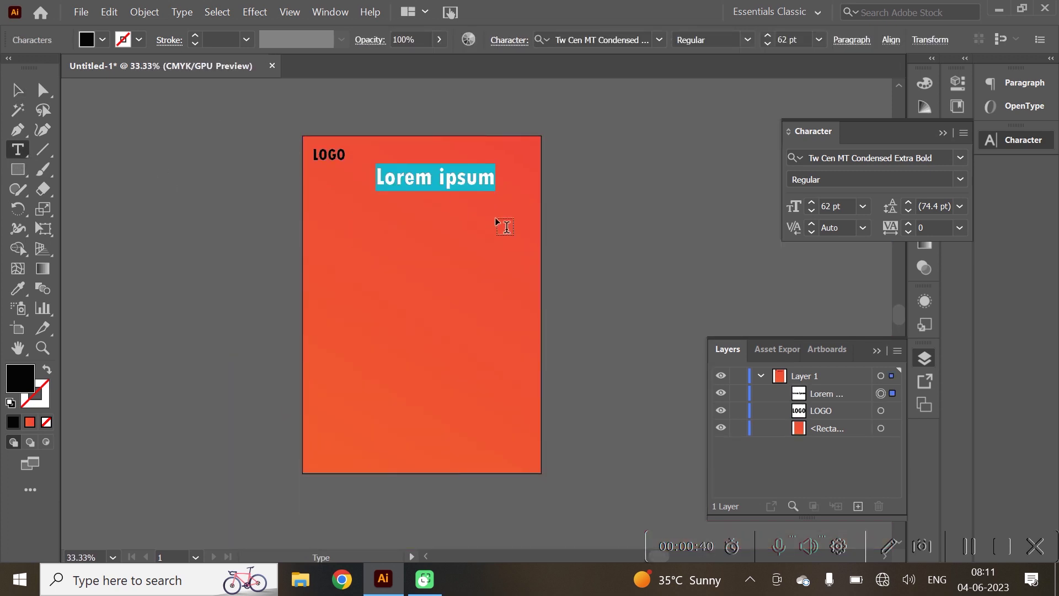
text(OILFREE)
key(Escape)
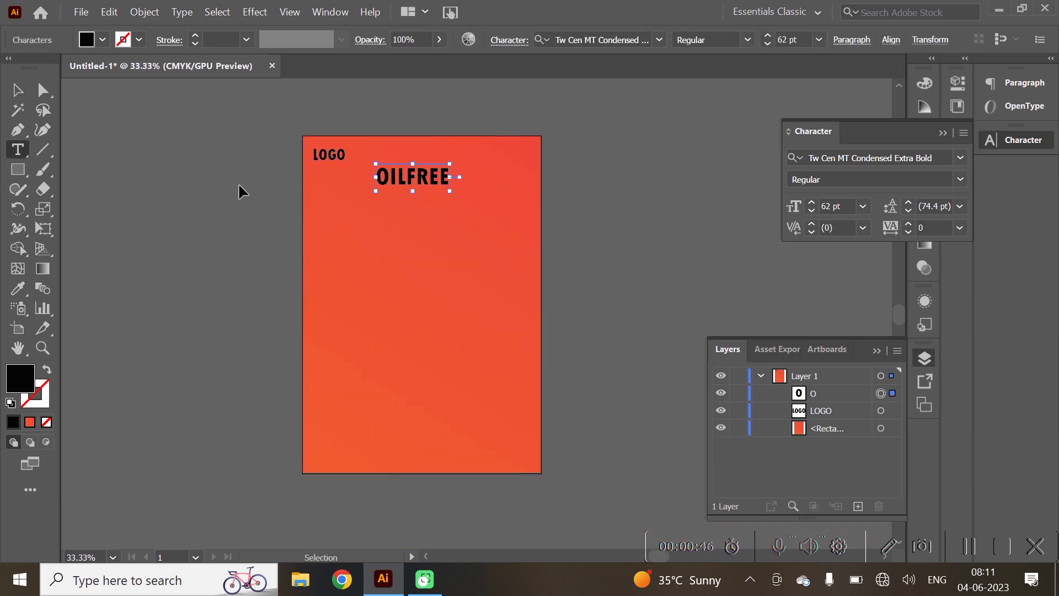
key(Return)
scroll(834, 200, up, 10)
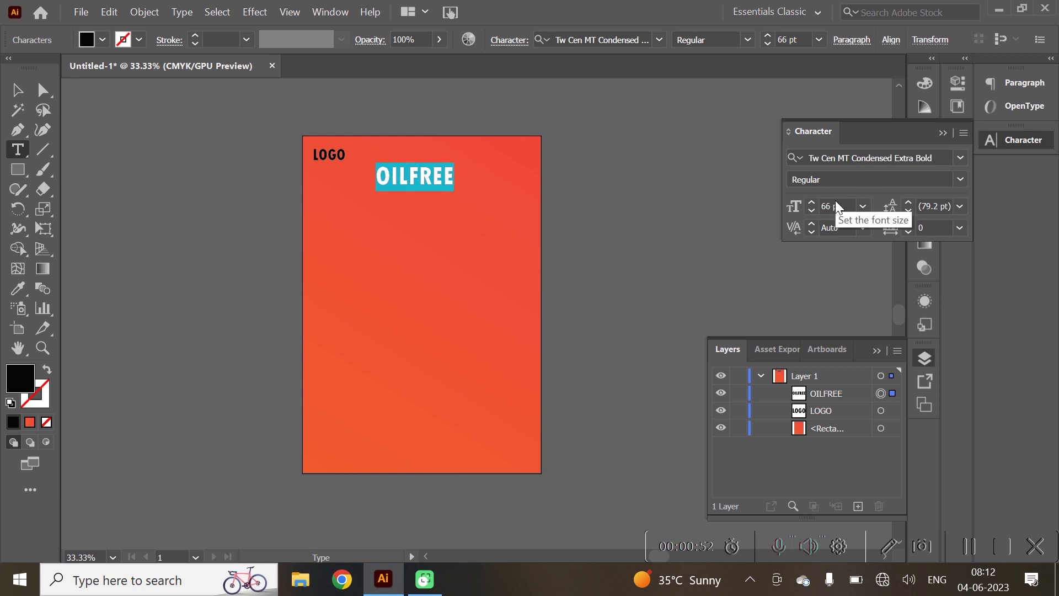
key(Escape)
drag(424, 174, 417, 193)
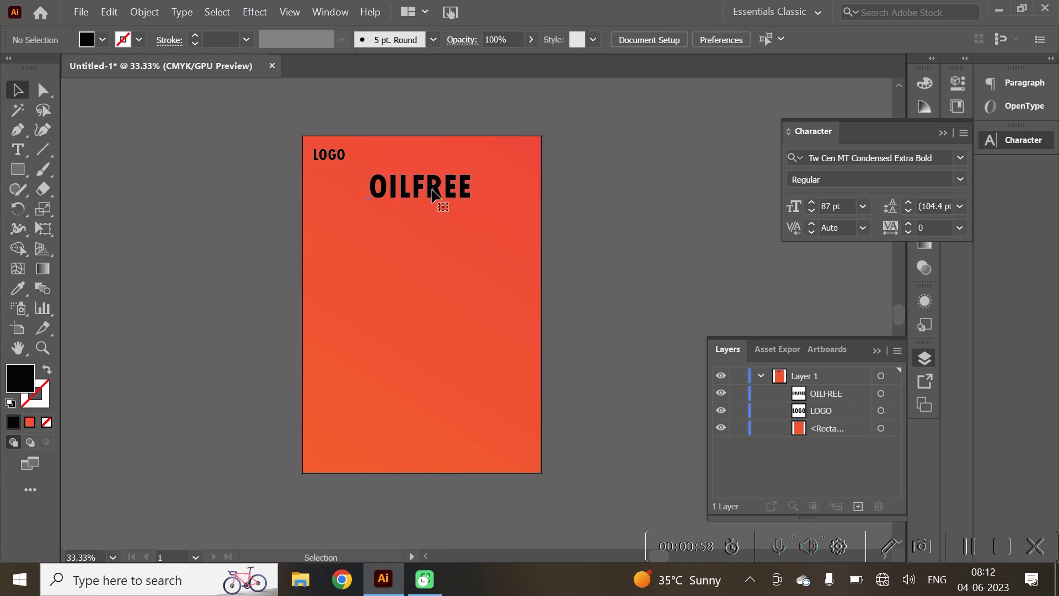
click(103, 40)
click(26, 62)
Type 'BURGER' and apply the Showcard Gothic font.
key(t)
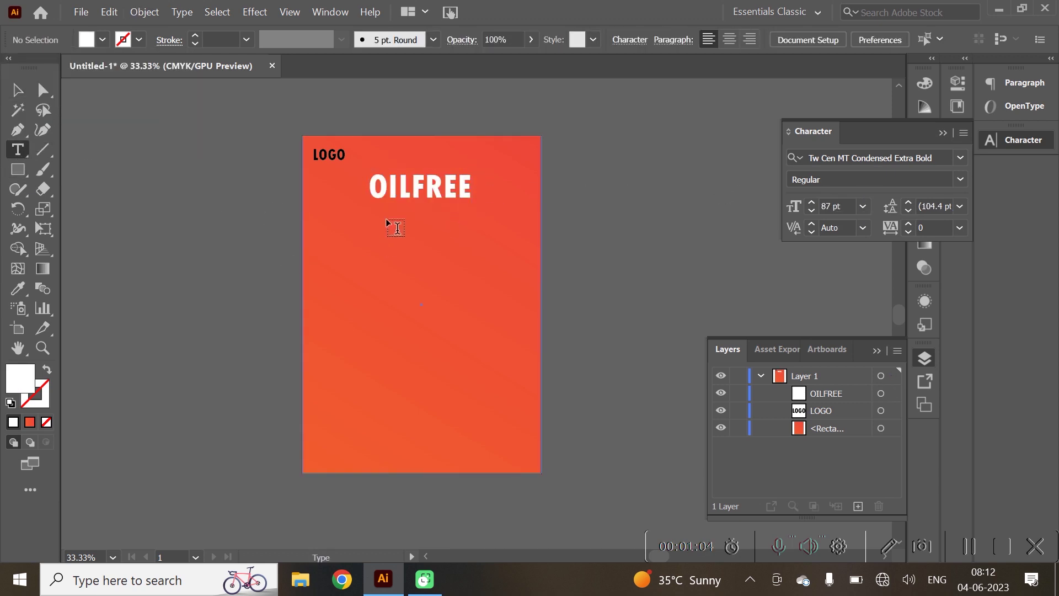
click(386, 218)
text(BURGER)
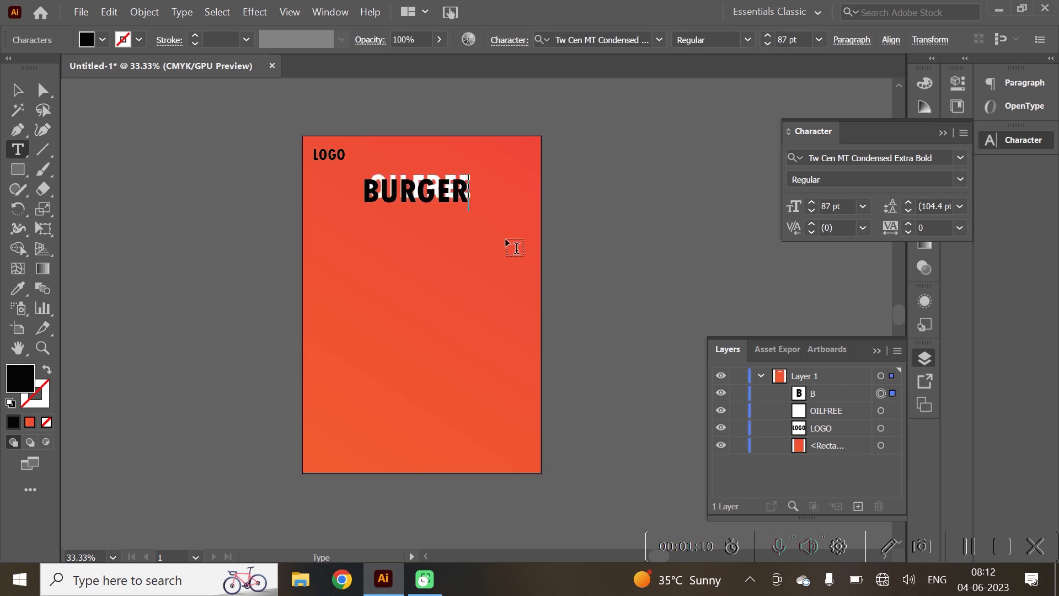
click(856, 164)
text(sho)
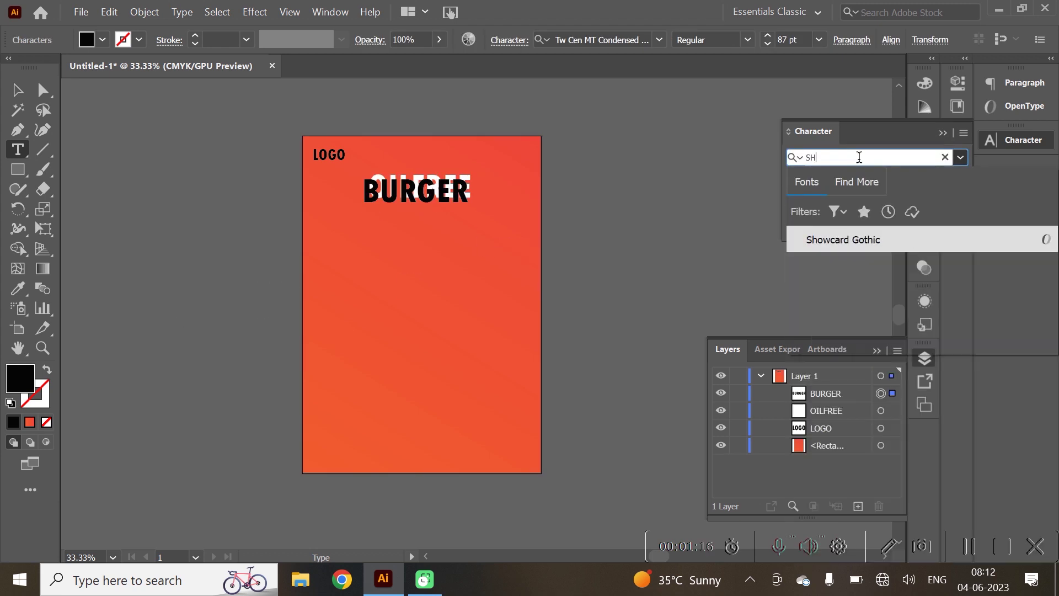
click(855, 246)
Apply Showcard Gothic to all BURGER letters and move it below OILFREE.
key(ctrl+a)
click(857, 158)
text(A)
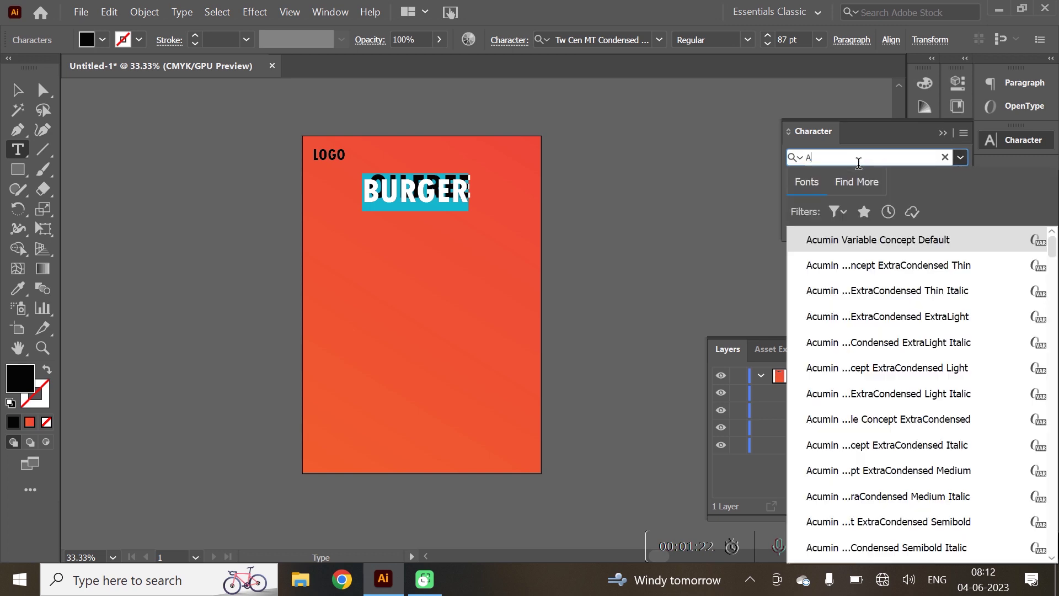
key(BackSpace)
text(sho)
key(Return)
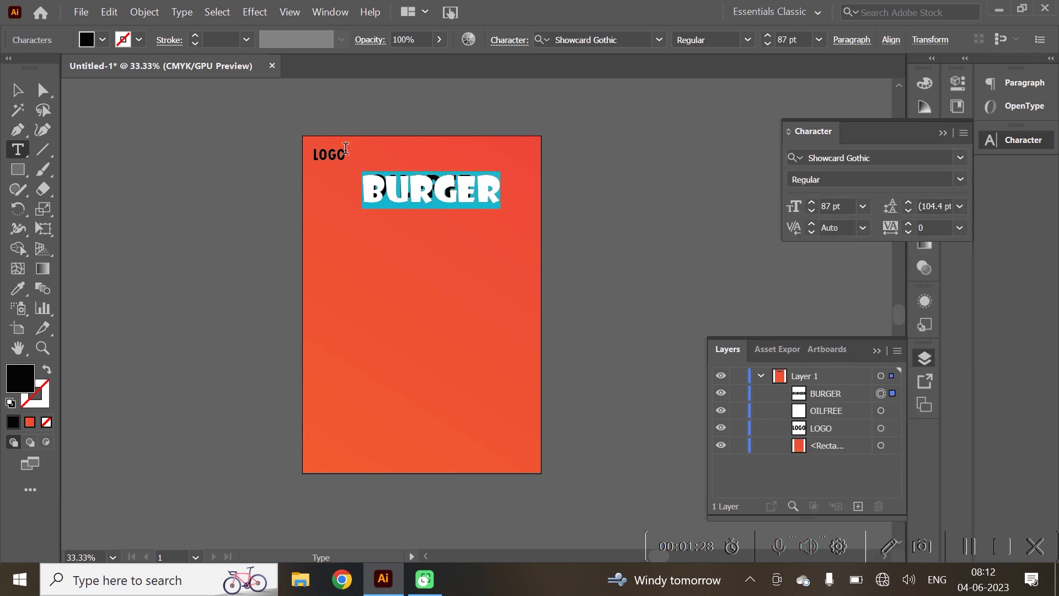
key(Escape)
drag(441, 192, 446, 222)
key(ctrl+shift+a)
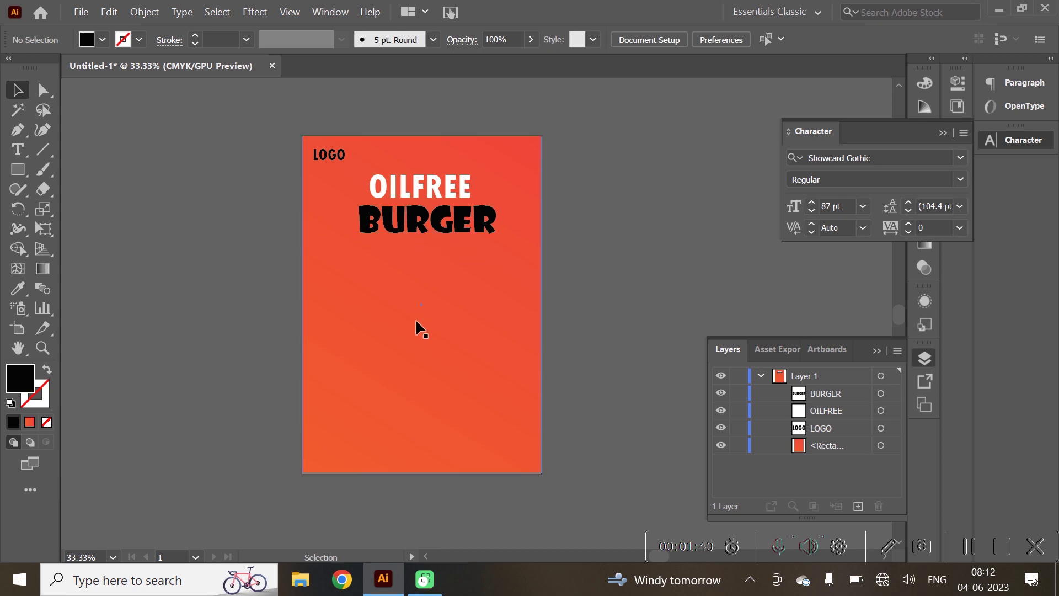
click(11, 154)
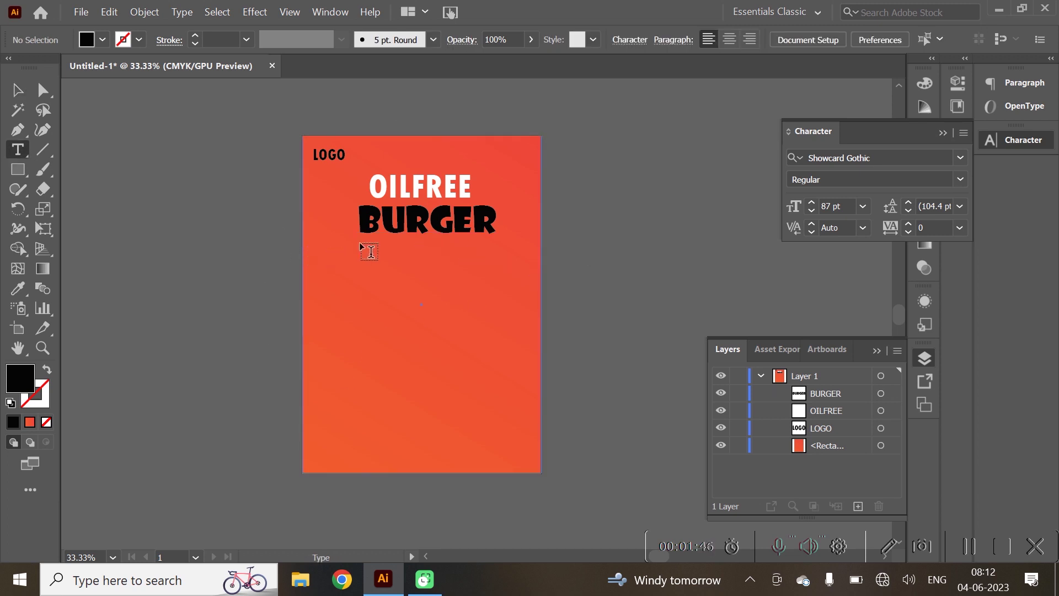
Type the tagline 'EAT SOM,E HEALTHY FOOD' below BURGER and change its font and size.
click(355, 245)
text(EAT SOM,E HEALTHY)
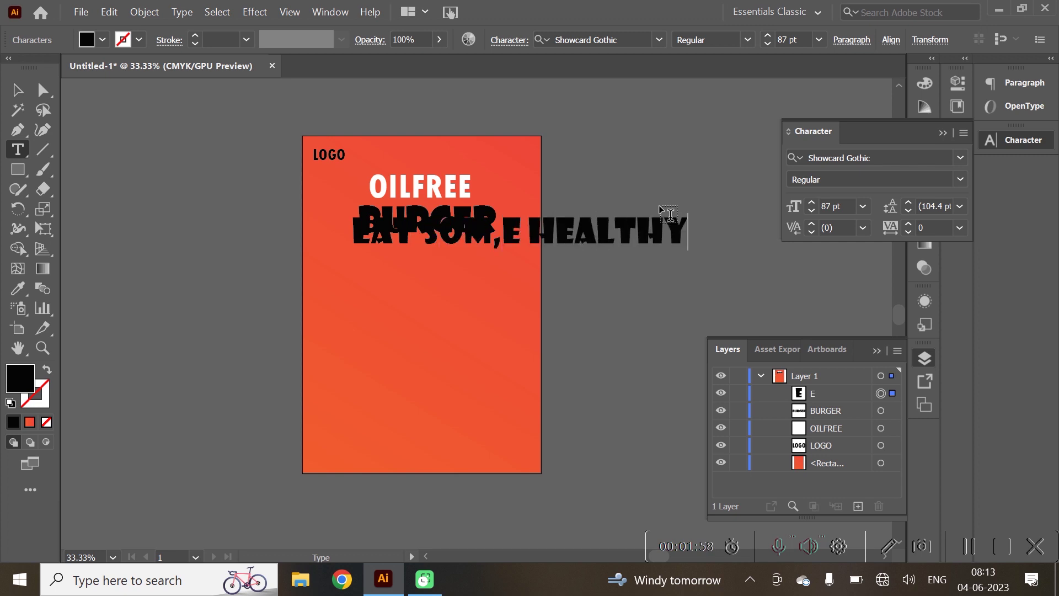
text( FOOD)
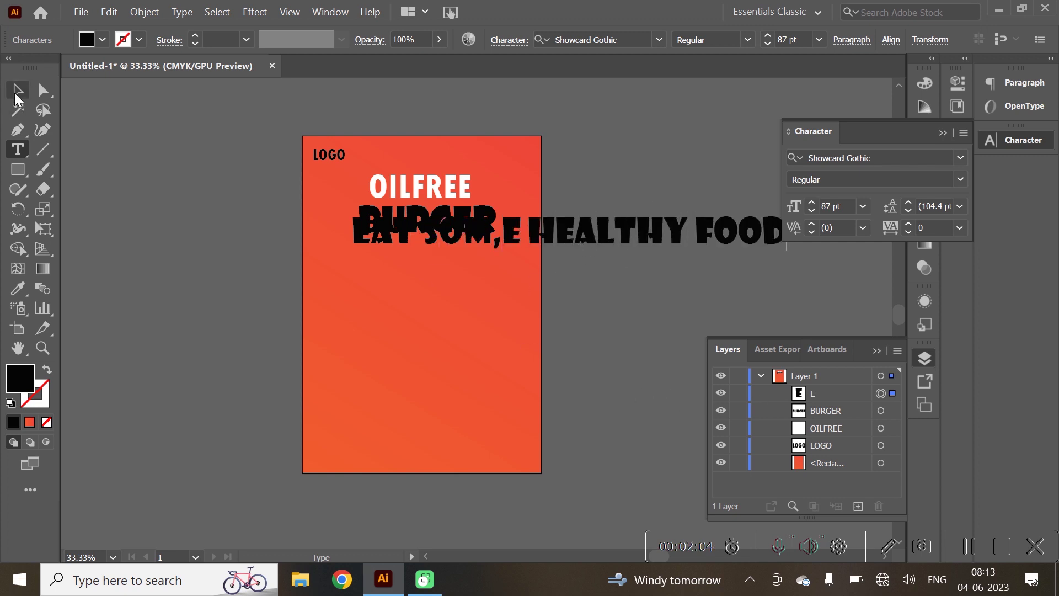
click(17, 89)
click(833, 206)
text(24)
key(Return)
click(885, 157)
text(Symbol)
key(ctrl+plus)
Centre the tagline under the BURGER headline.
scroll(888, 159, up, 5)
scroll(894, 159, up, 5)
scroll(902, 158, up, 5)
click(390, 243)
drag(390, 242, 413, 243)
scroll(830, 205, up, 3)
scroll(829, 205, up, 1)
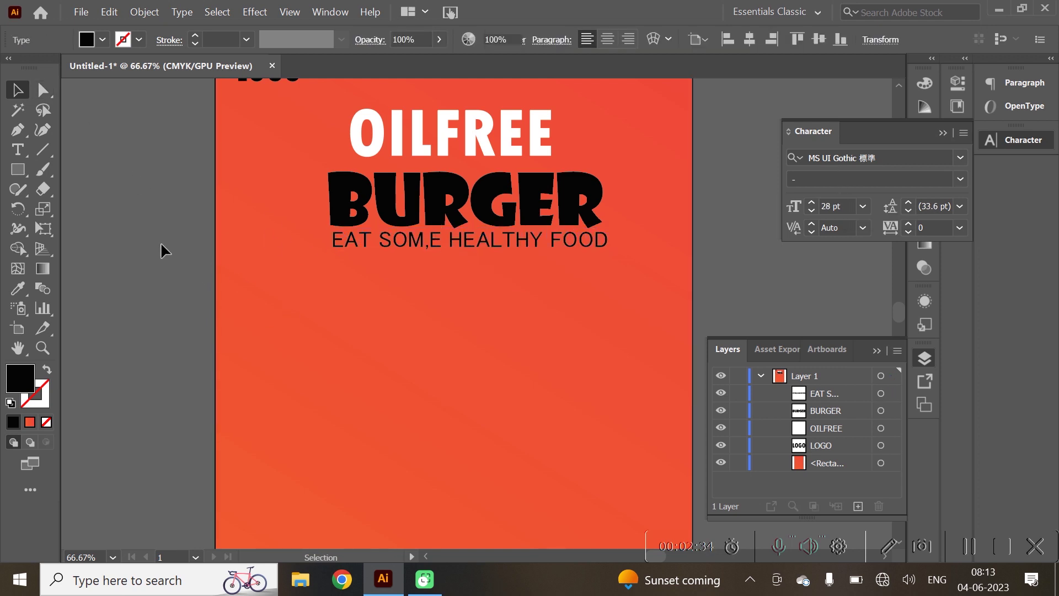
key(ctrl+minus)
key(ctrl+minus)
Fill the tagline white.
click(102, 39)
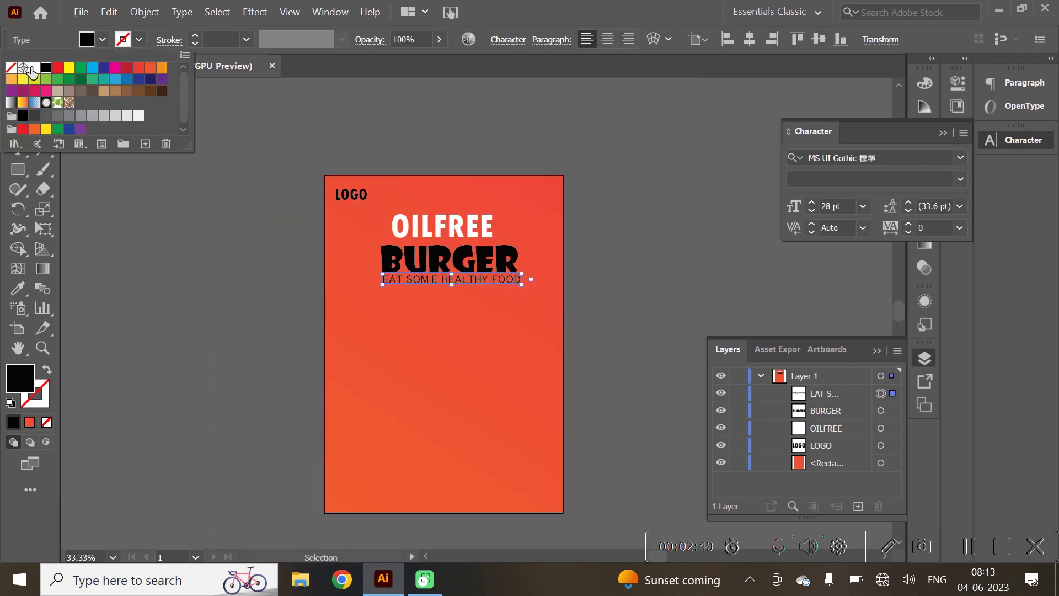
click(32, 73)
click(634, 143)
scroll(601, 344, down, 2)
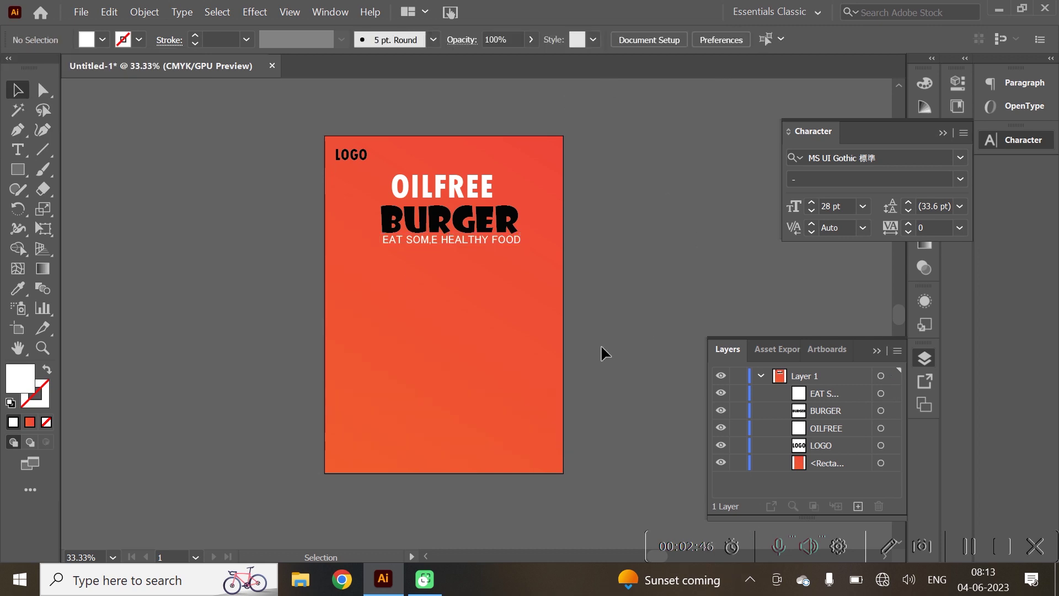
click(490, 236)
click(559, 430)
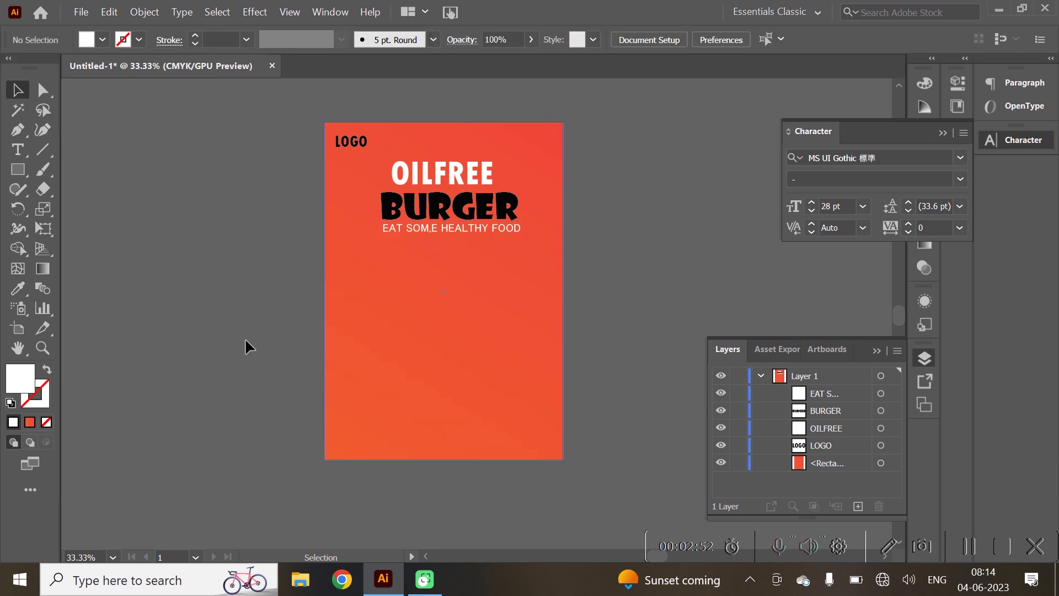
Open the Place dialog and browse to the user's folder on the D: drive.
key(ctrl+shift+p)
scroll(248, 265, down, 5)
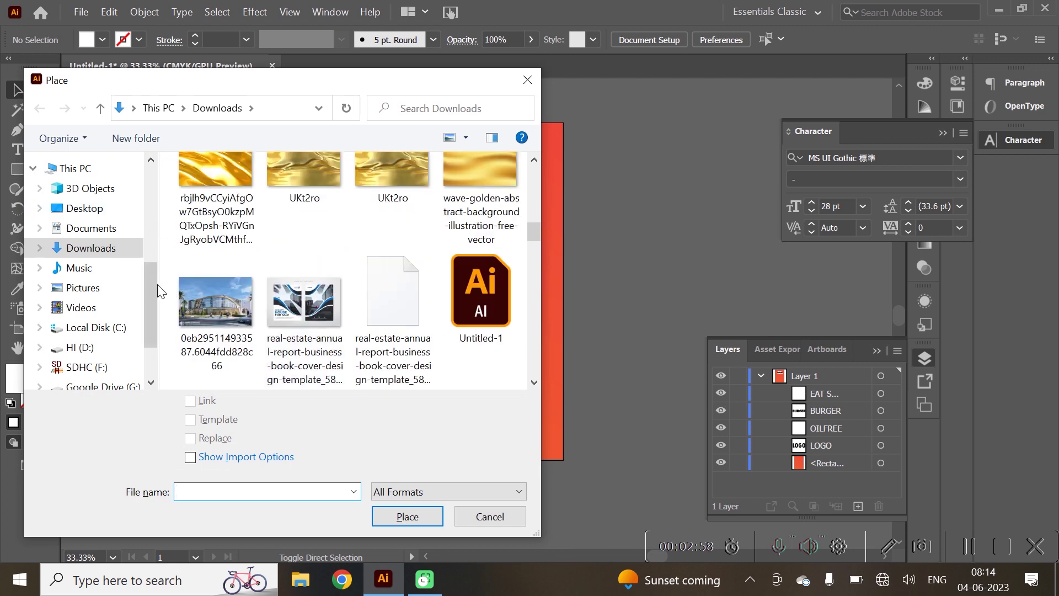
scroll(82, 276, down, 3)
click(79, 262)
double_click(232, 206)
scroll(375, 276, down, 5)
scroll(248, 237, up, 5)
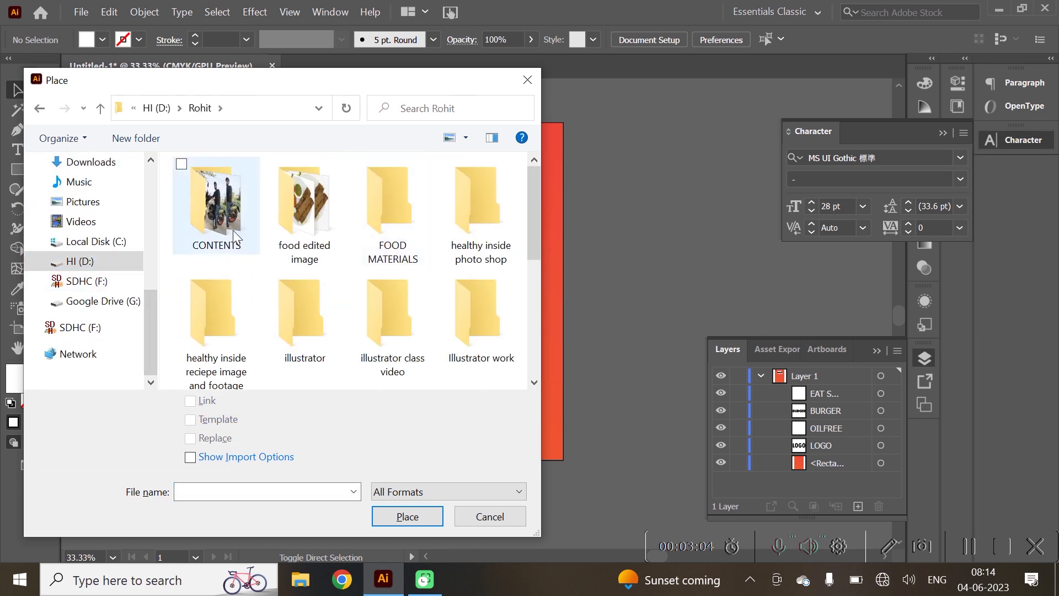
drag(534, 220, 535, 289)
scroll(535, 289, down, 2)
Go into png files > FOOD and choose the burger image to place.
double_click(221, 287)
scroll(341, 270, up, 5)
double_click(304, 209)
scroll(359, 248, down, 4)
scroll(392, 273, up, 4)
double_click(308, 209)
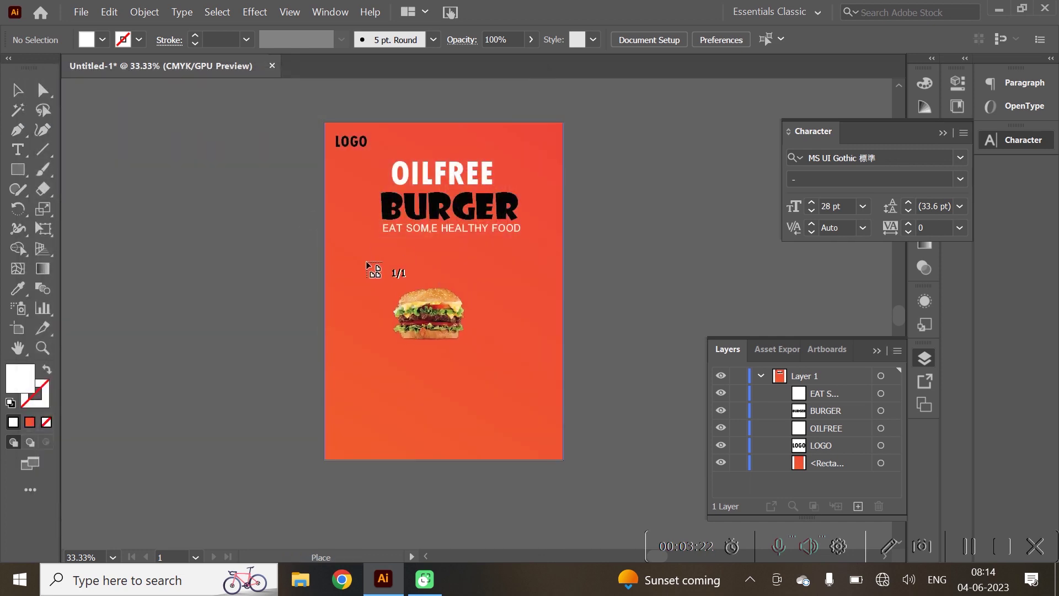
Drop the burger image onto the poster, resize it, and move it under the tagline.
click(330, 231)
drag(595, 237, 514, 285)
drag(433, 331, 452, 284)
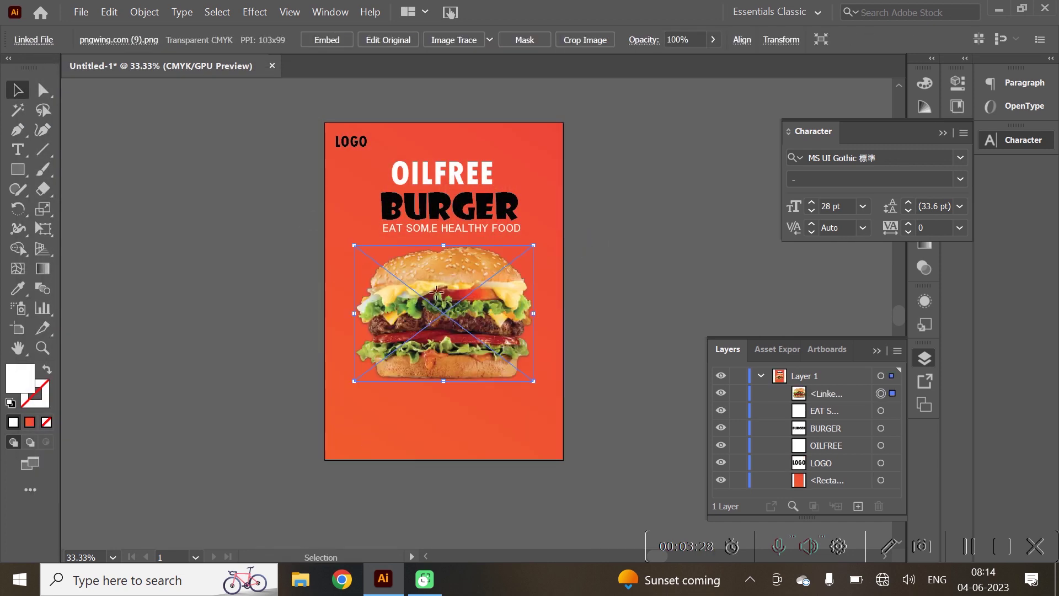
key(ctrl+shift+a)
Embed the burger image in the document and enlarge it slightly.
click(496, 325)
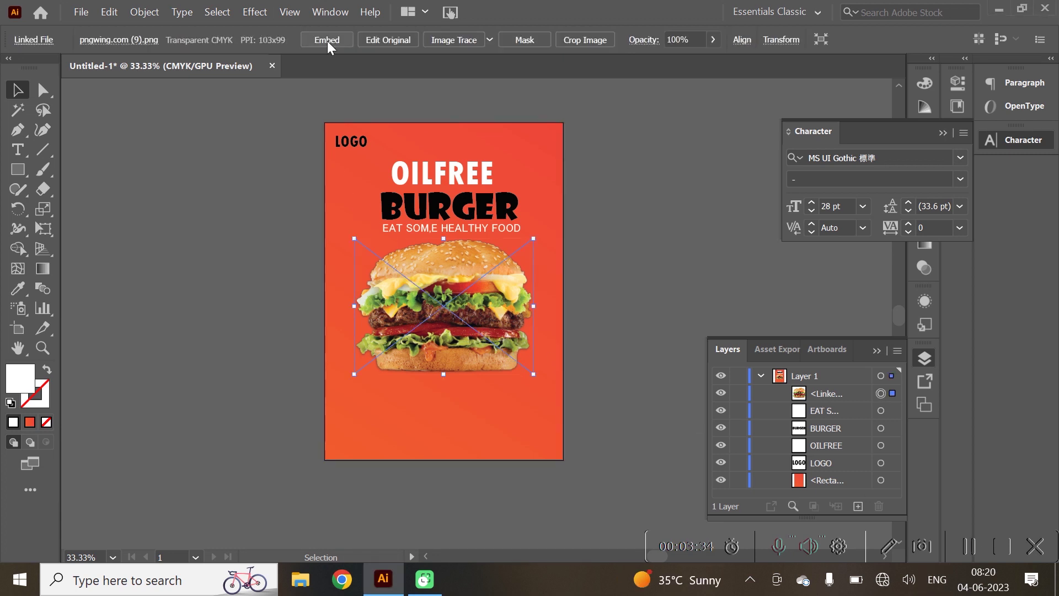
click(328, 40)
drag(523, 364, 524, 375)
key(ctrl+shift+a)
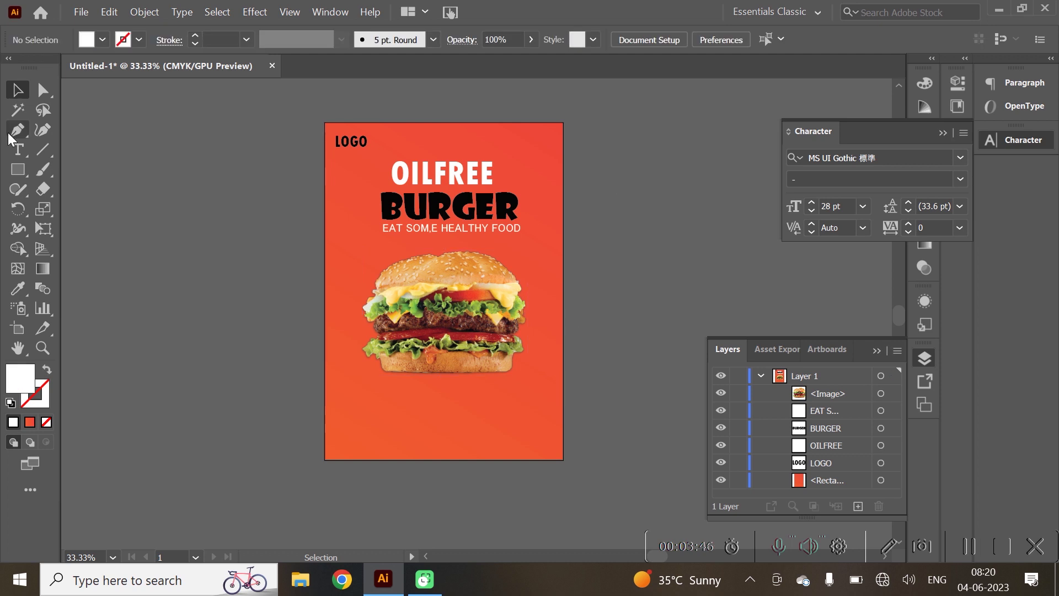
drag(195, 290, 252, 186)
Close the curved leaf outline and adjust the curve near its bottom.
drag(175, 166, 90, 147)
drag(166, 267, 171, 266)
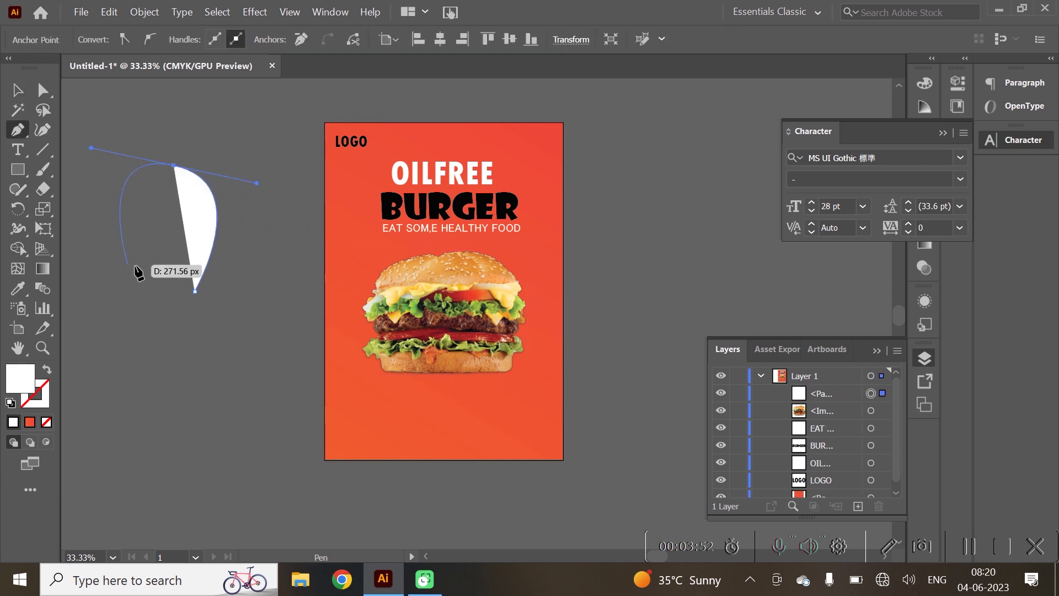
click(195, 291)
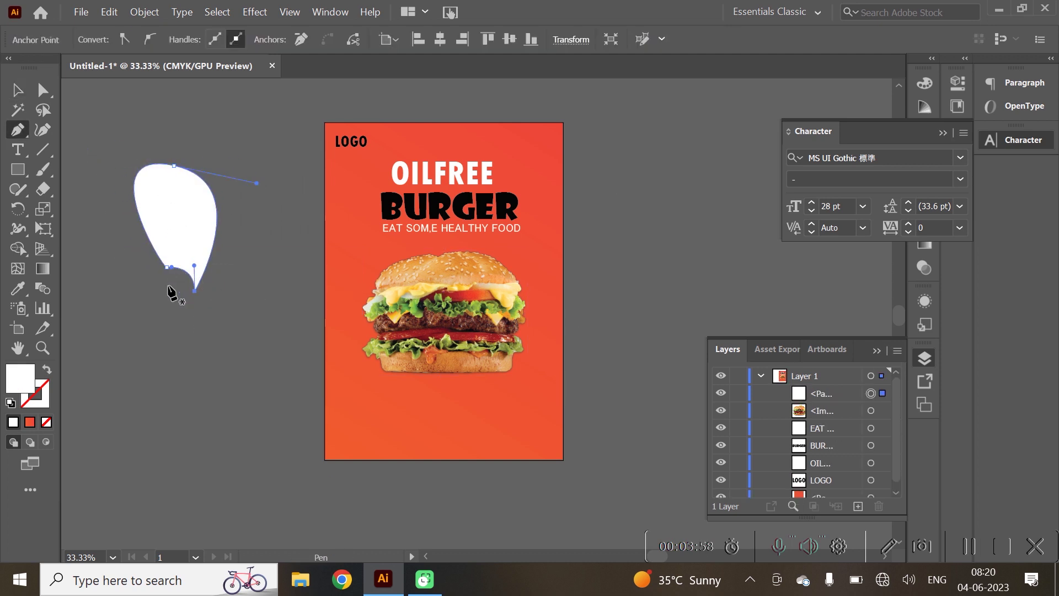
scroll(171, 292, up, 5)
click(43, 89)
scroll(185, 190, up, 5)
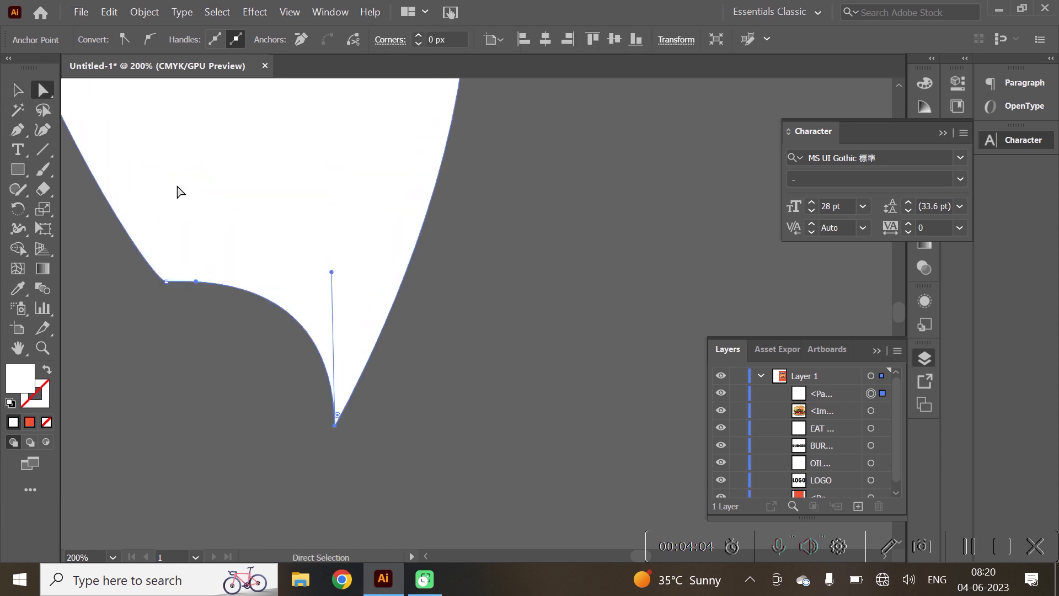
mouse_move(196, 294)
mouse_down()
mouse_move(136, 289)
mouse_move(134, 271)
mouse_up()
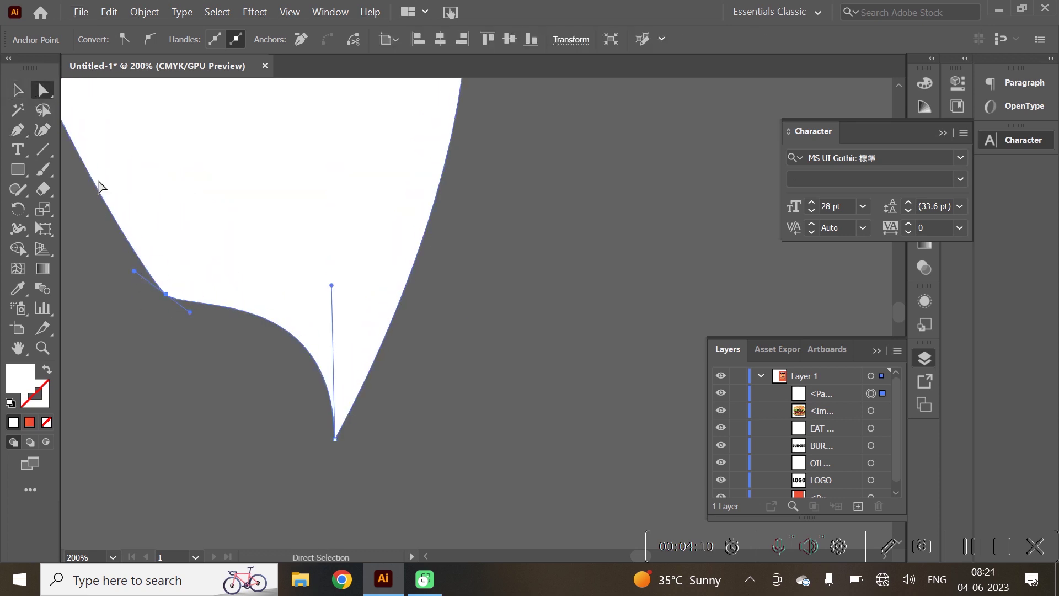
scroll(100, 187, down, 5)
key(v)
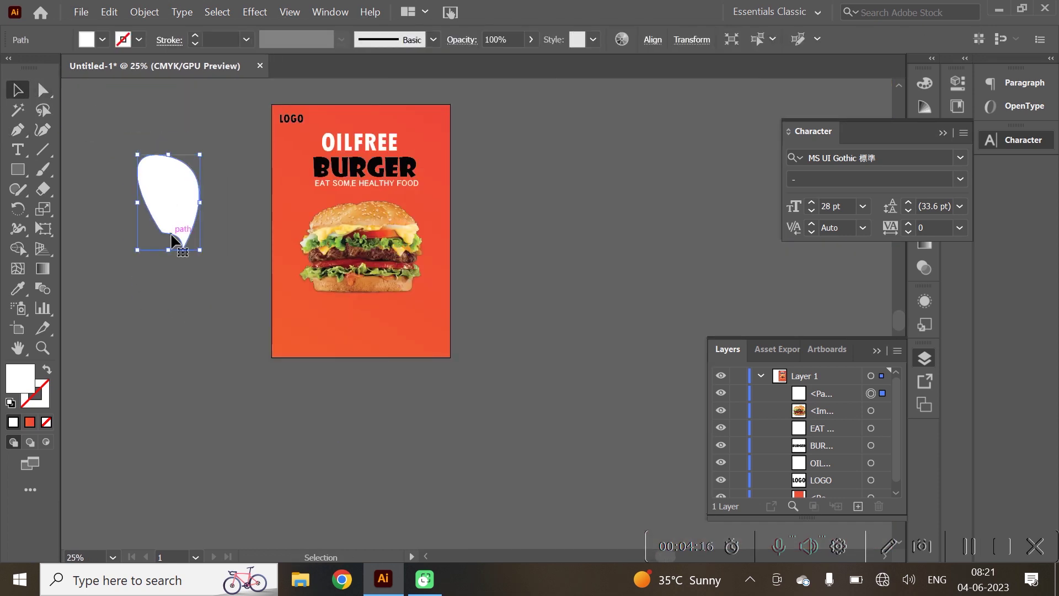
scroll(172, 240, up, 5)
Isolate the white blob and pull its lower anchor into a pointed tip.
double_click(223, 230)
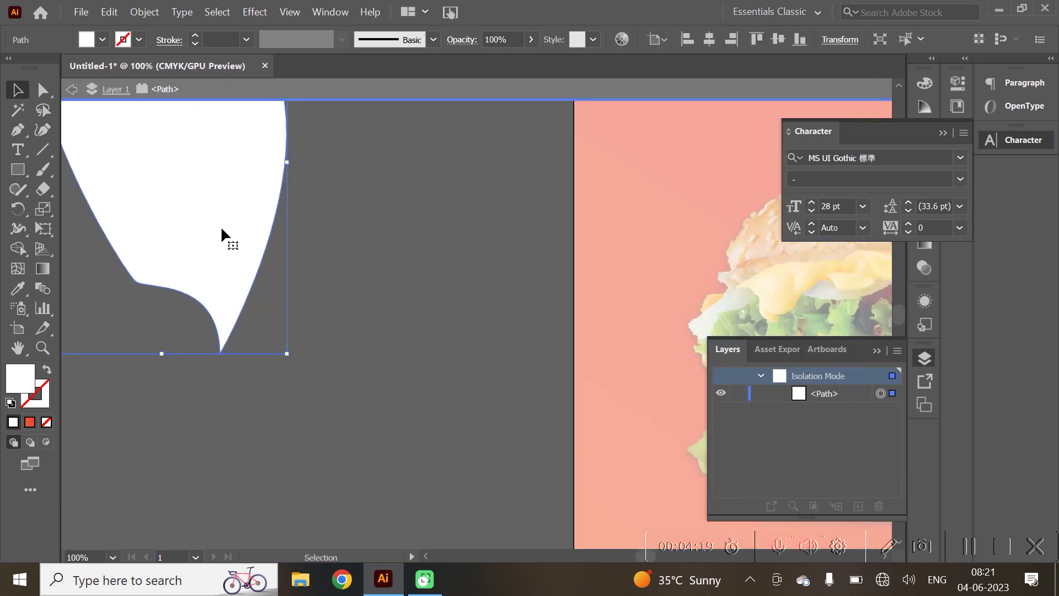
click(43, 93)
mouse_move(135, 282)
mouse_down()
mouse_move(196, 326)
mouse_move(208, 302)
mouse_up()
click(196, 325)
drag(266, 348, 284, 338)
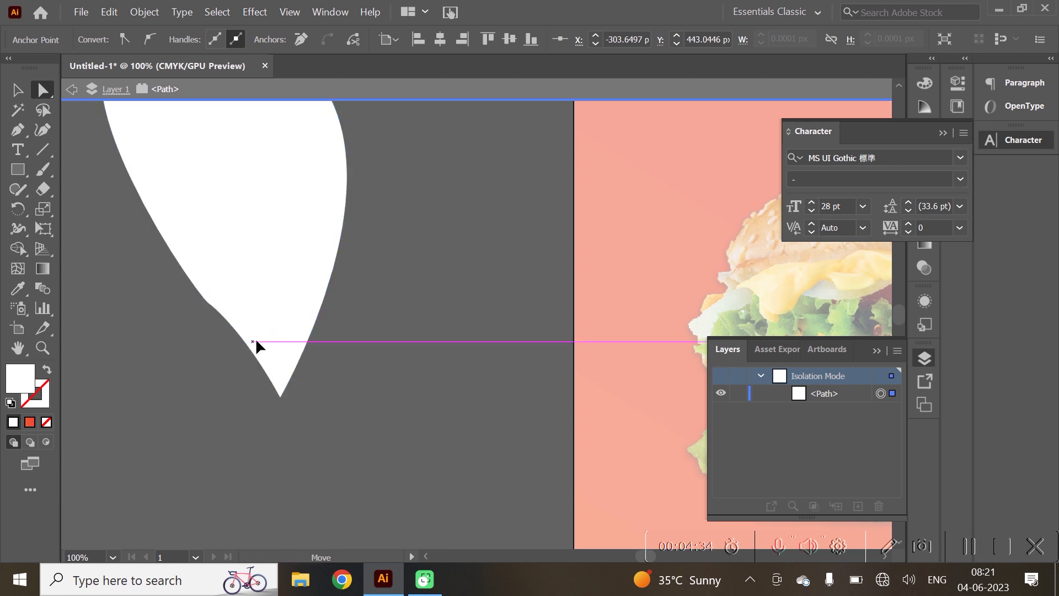
scroll(318, 325, down, 4)
Exit isolation, scale the leaf down, and move it beside the burger.
key(v)
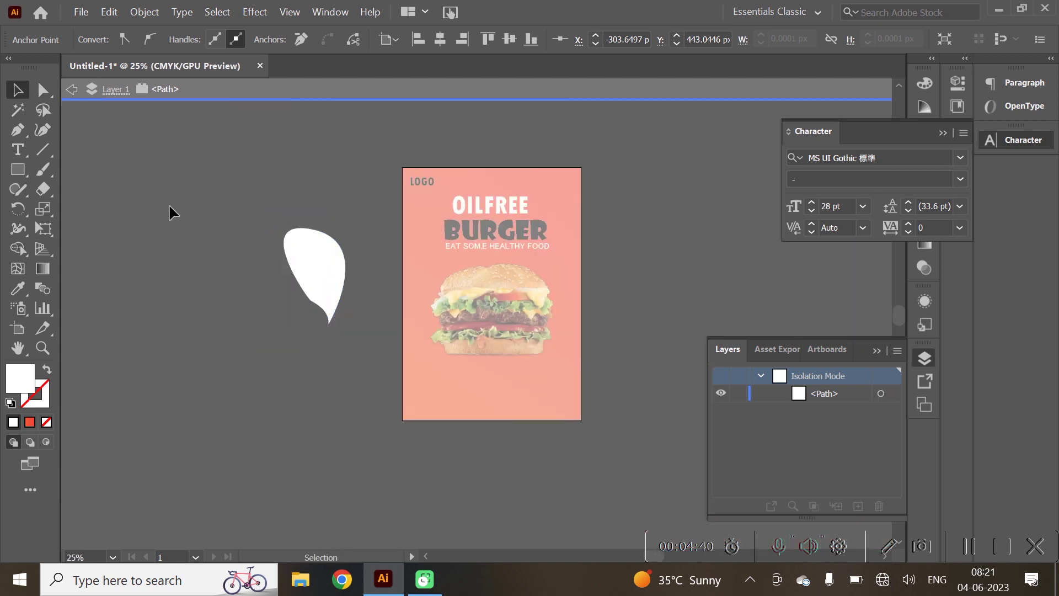
double_click(170, 203)
click(318, 261)
drag(346, 226, 324, 264)
drag(534, 257, 601, 279)
scroll(601, 280, up, 3)
Tilt the leaf and paste a copy in front filled with black.
mouse_move(586, 107)
mouse_down()
mouse_move(613, 133)
mouse_move(590, 157)
mouse_up()
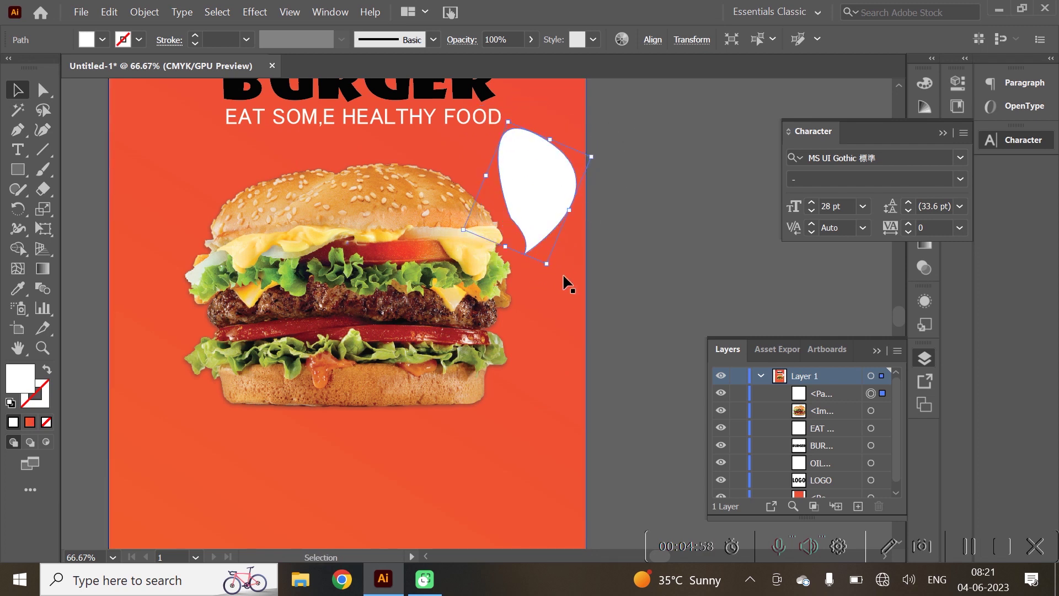
drag(547, 270, 538, 271)
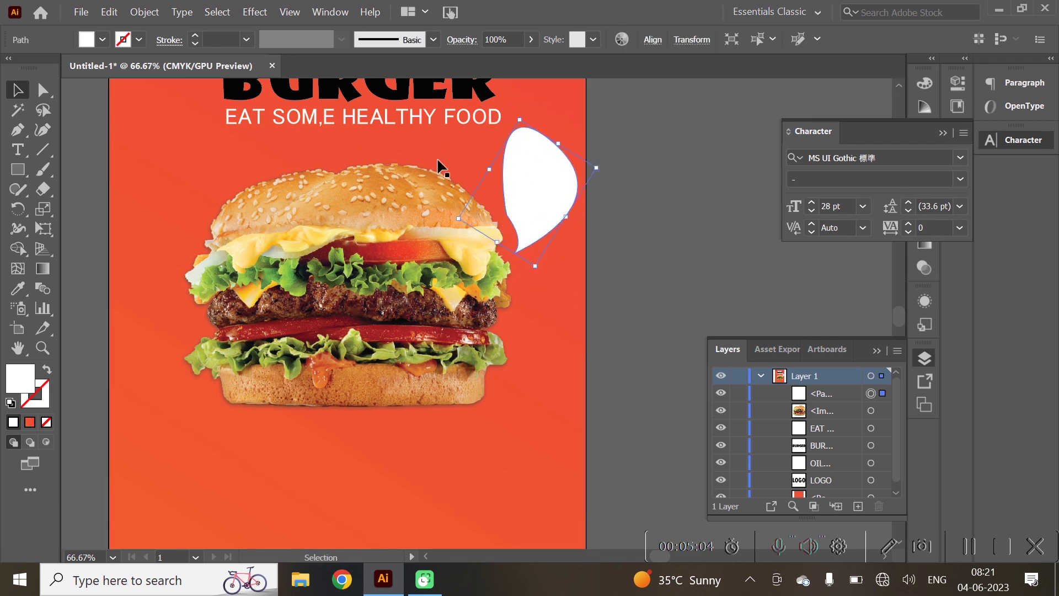
key(ctrl+c)
key(ctrl+f)
click(102, 39)
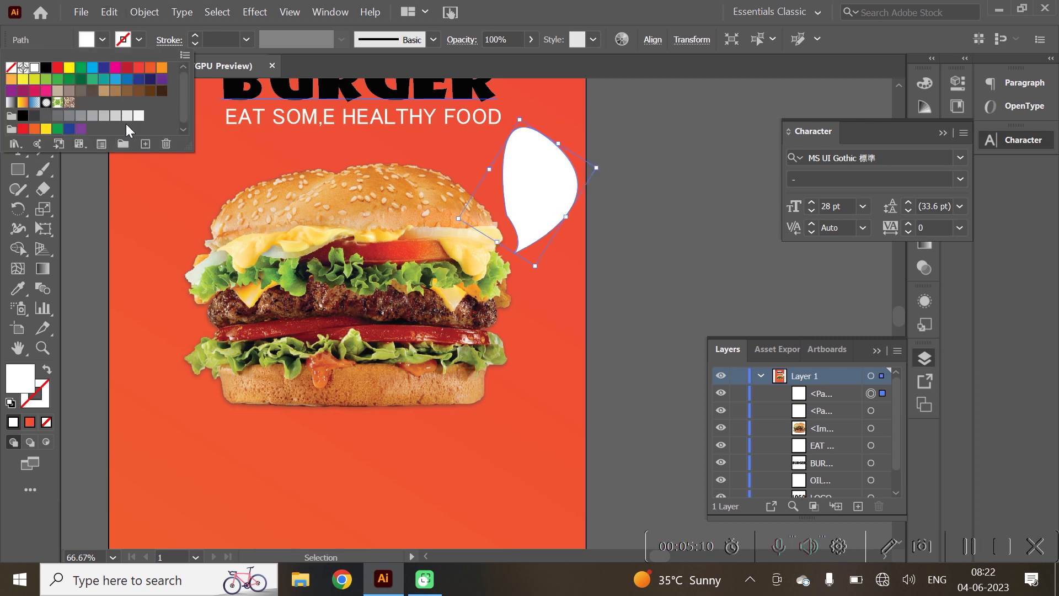
click(126, 99)
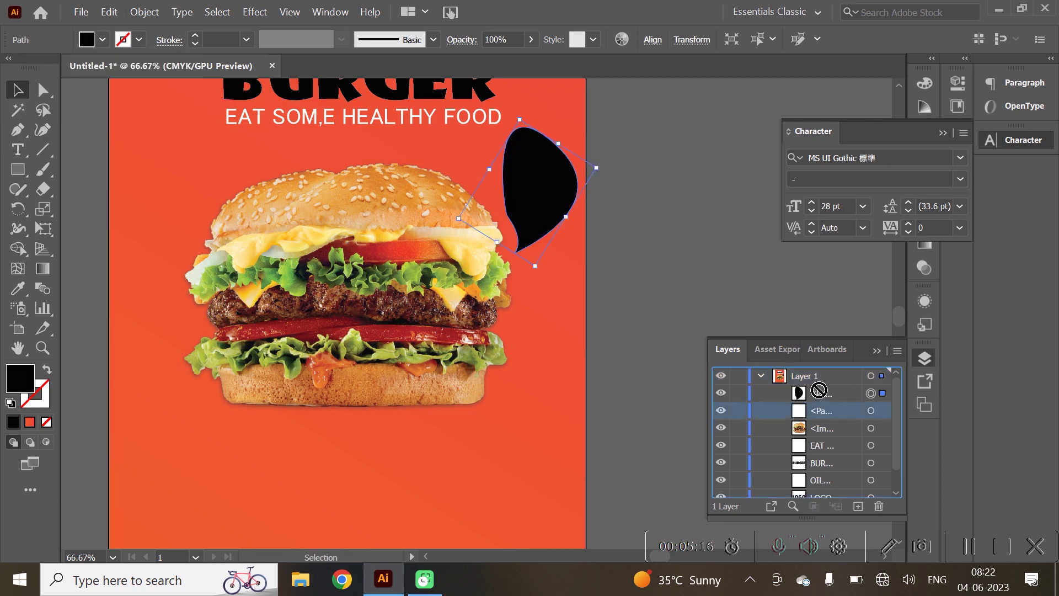
Make the top leaf black and nudge the white leaf underneath slightly left.
click(847, 410)
key(ctrl+z)
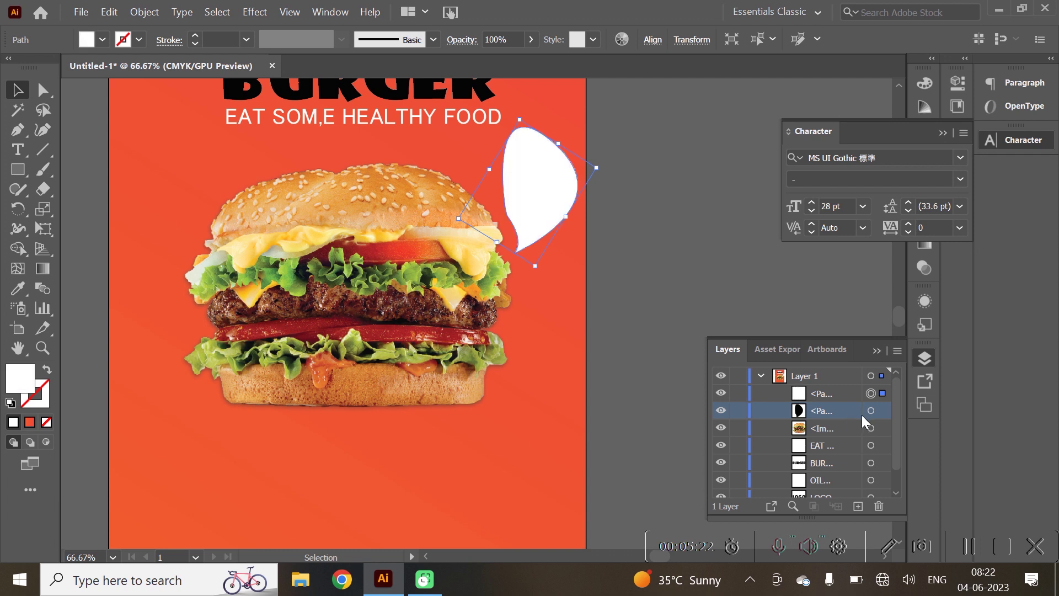
click(870, 411)
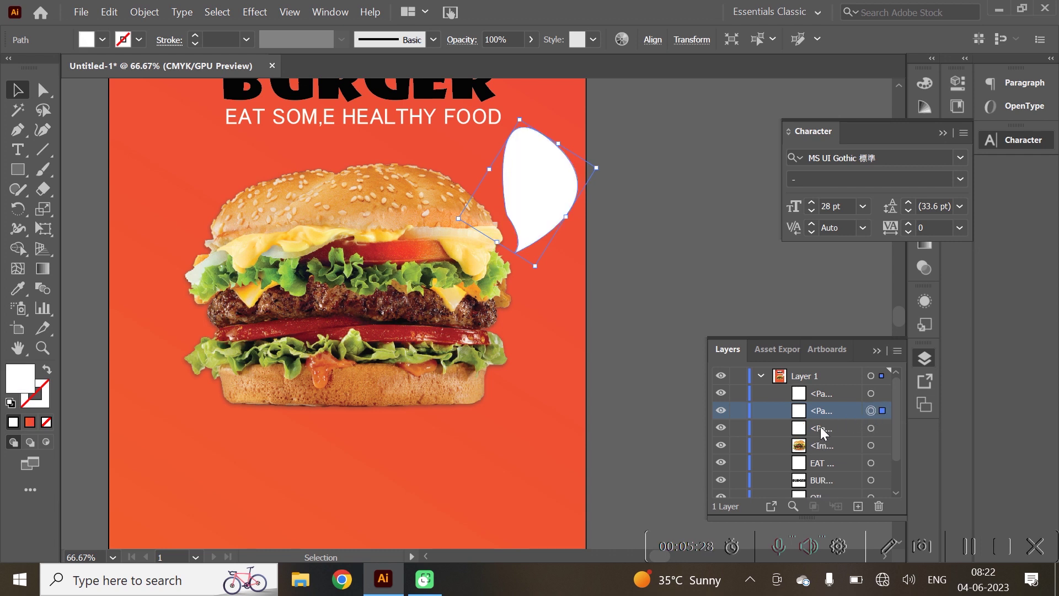
click(849, 412)
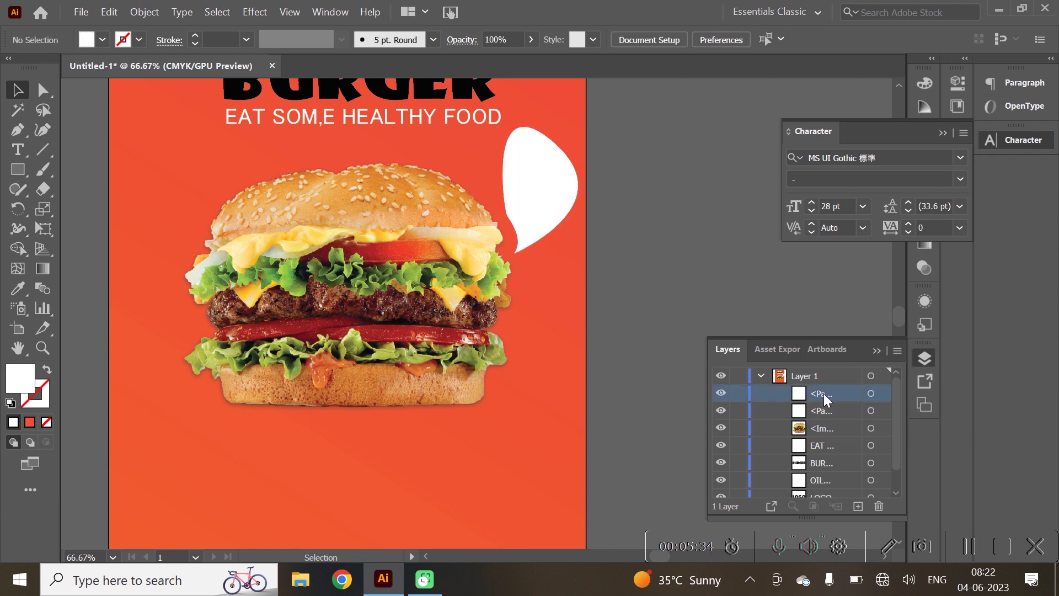
click(870, 392)
click(102, 40)
click(45, 65)
click(865, 411)
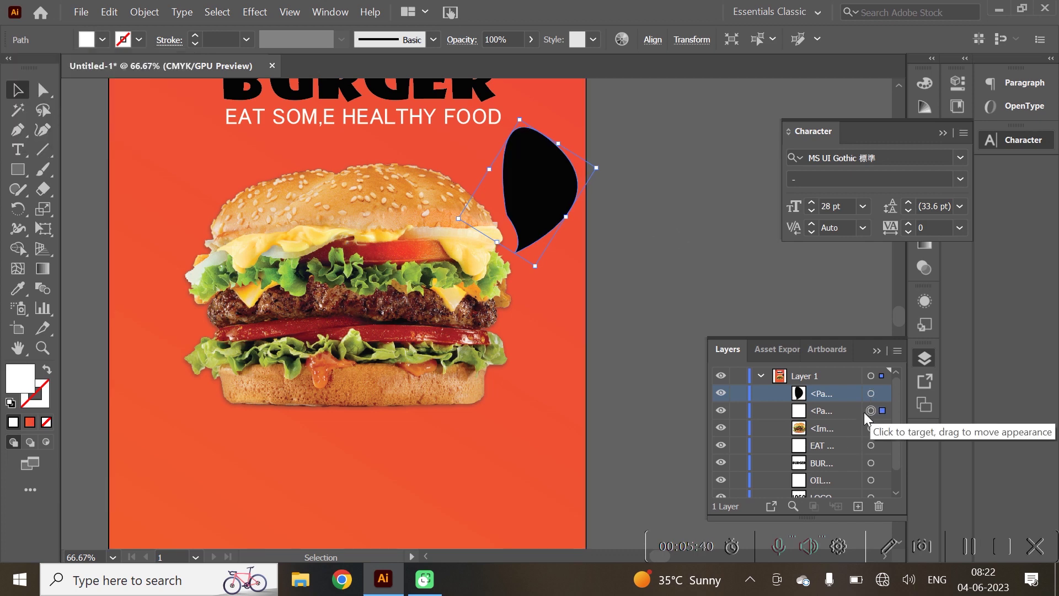
key(Left)
key(Left)
key(Left)
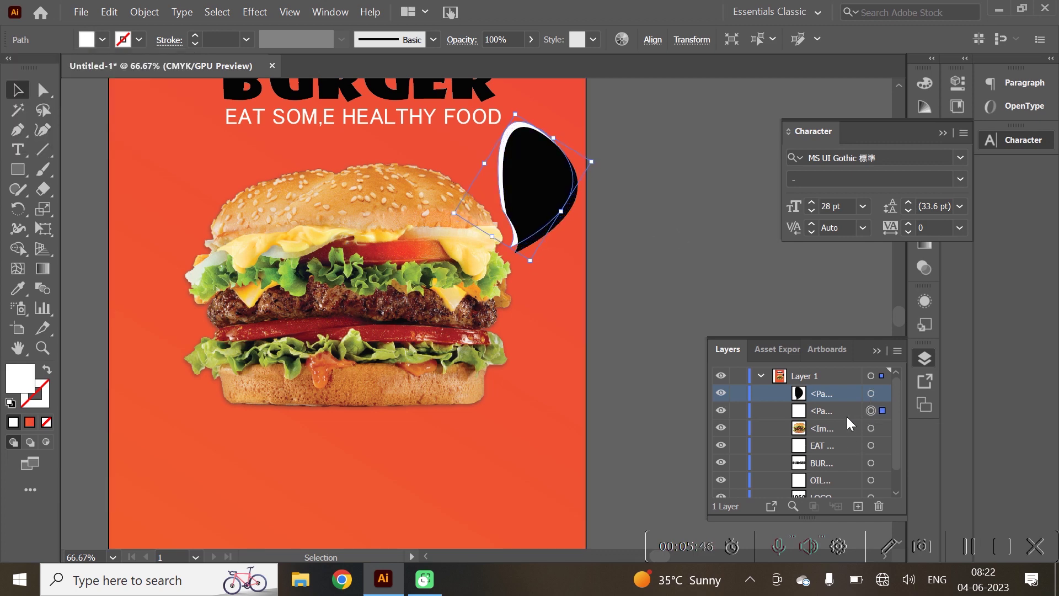
Match the black leaf's bottom tip to the white copy, then fit the artboard in view.
key(a)
alt+scroll(353, 270, up, 3)
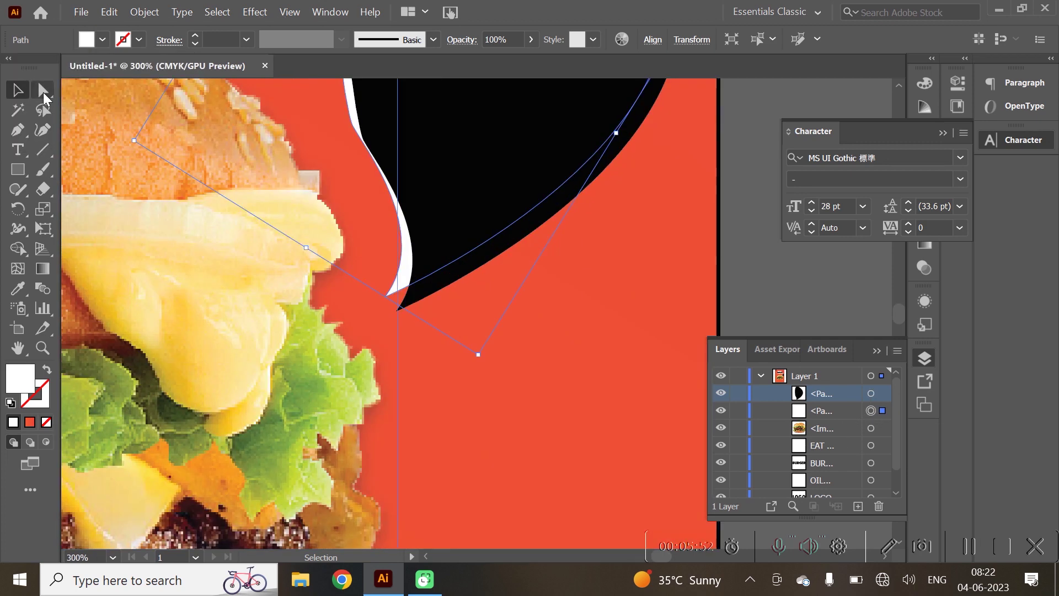
alt+scroll(353, 270, down, 1)
drag(370, 283, 376, 287)
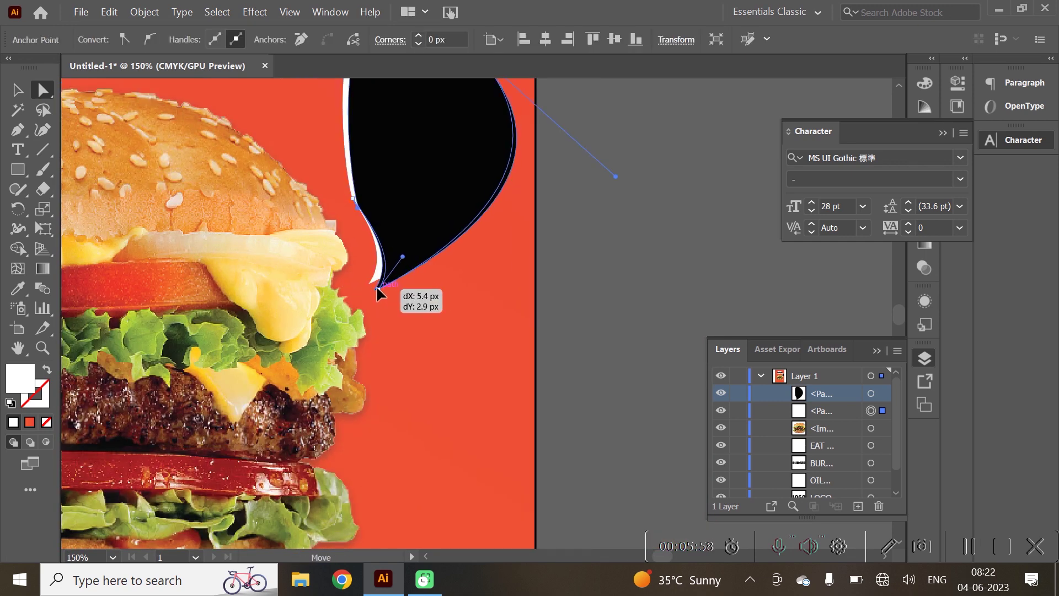
scroll(413, 242, down, 2)
key(v)
key(ctrl+shift+a)
scroll(423, 256, up, 3)
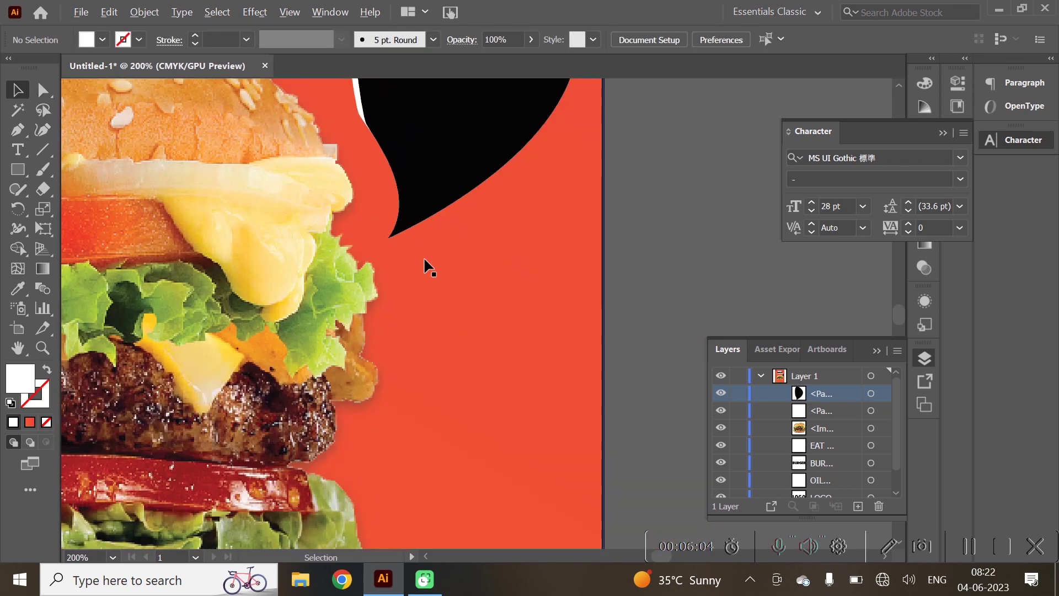
scroll(424, 256, up, 5)
key(ctrl+0)
Type a two-line '50% / OFF' text object beside the poster.
key(t)
click(577, 155)
text(505)
key(Return)
text(off)
key(BackSpace)
key(BackSpace)
key(BackSpace)
text(OFF)
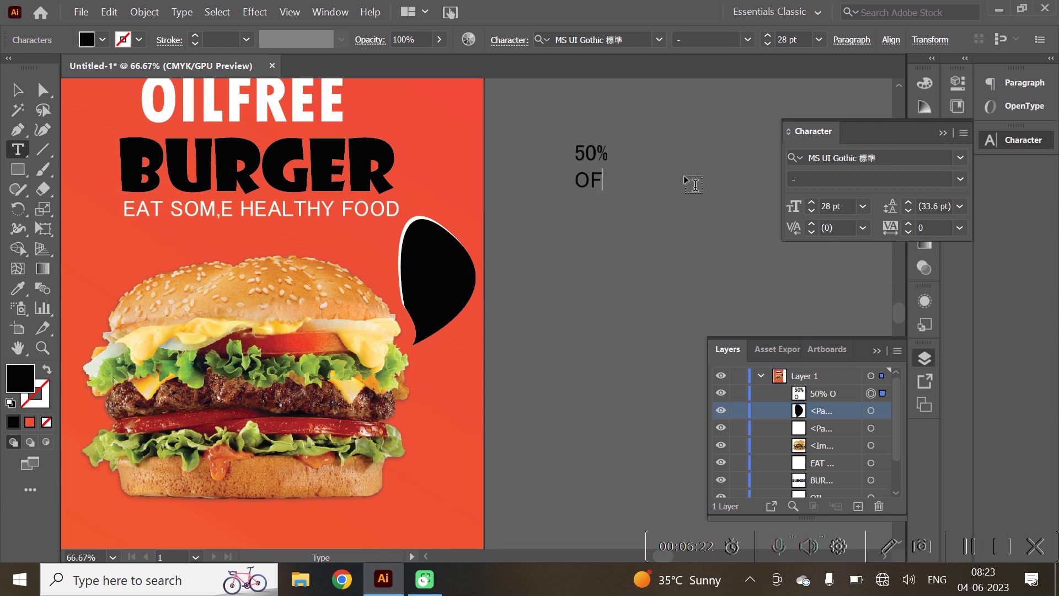
Make the 50% OFF text white with 23 pt line spacing.
key(ctrl+a)
click(87, 40)
click(36, 69)
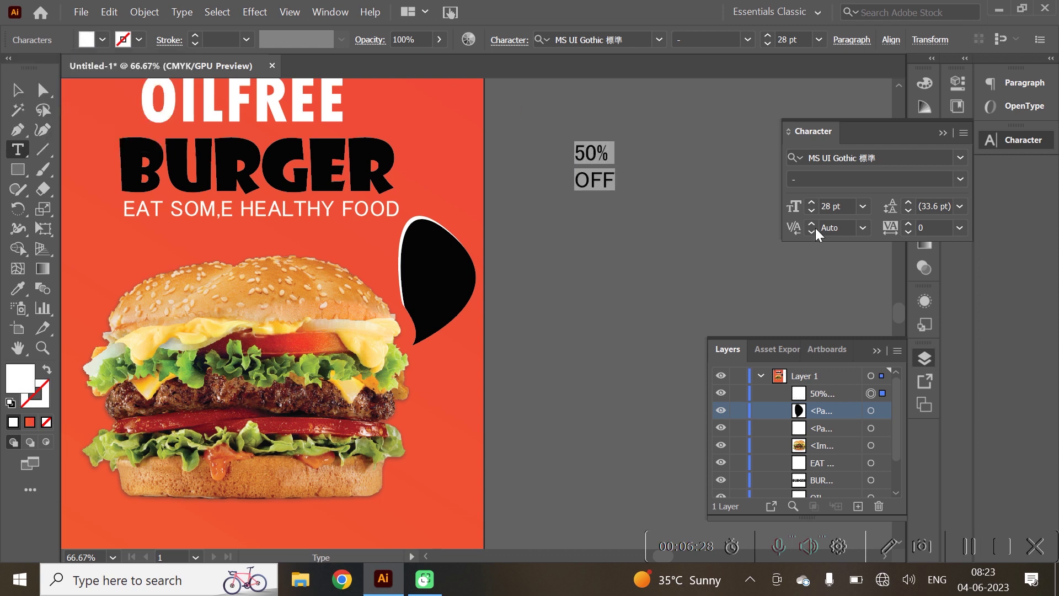
text(23)
key(Return)
key(Tab)
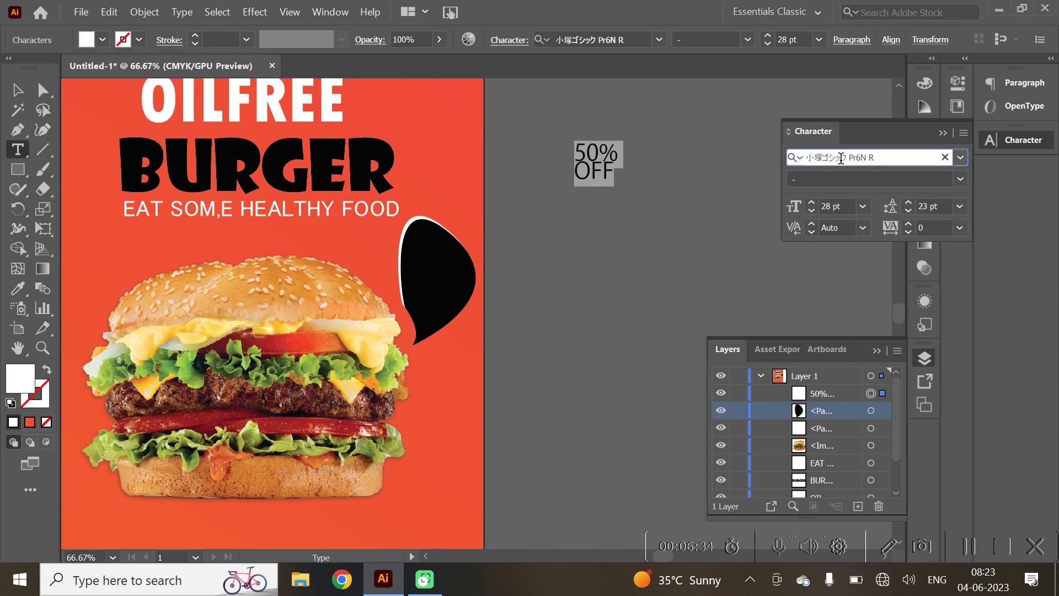
click(15, 90)
Move the 50% OFF text into the black leaf and fine-tune its position.
drag(591, 166, 436, 275)
scroll(838, 205, up, 9)
scroll(929, 207, up, 11)
drag(441, 287, 430, 287)
click(530, 233)
scroll(548, 204, down, 3)
scroll(577, 231, up, 1)
scroll(577, 231, down, 1)
key(ctrl+z)
Give the burger photo a 75% opacity drop shadow with a -7 px X offset.
click(547, 317)
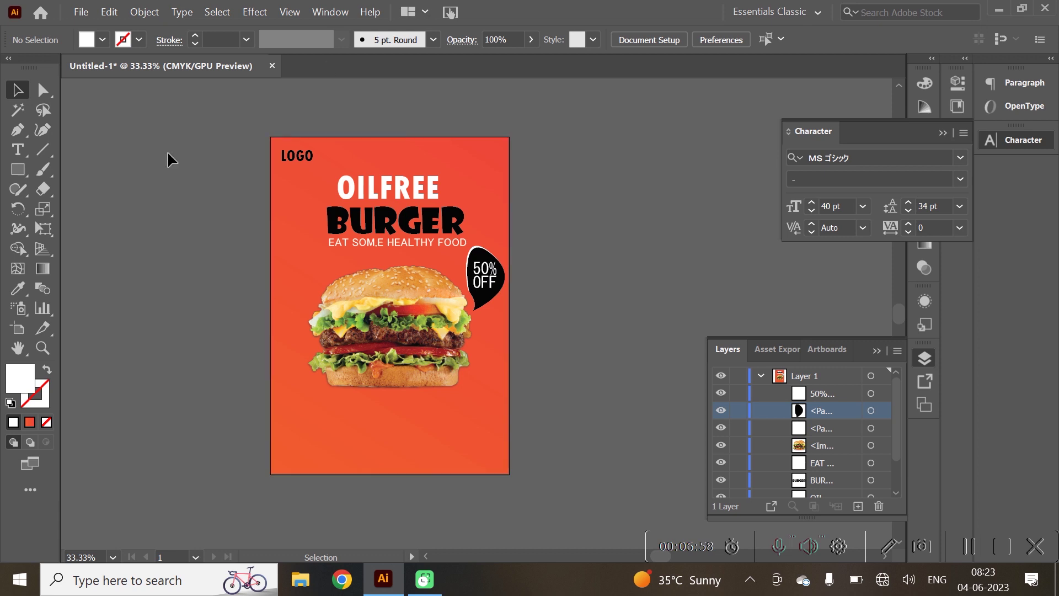
click(420, 359)
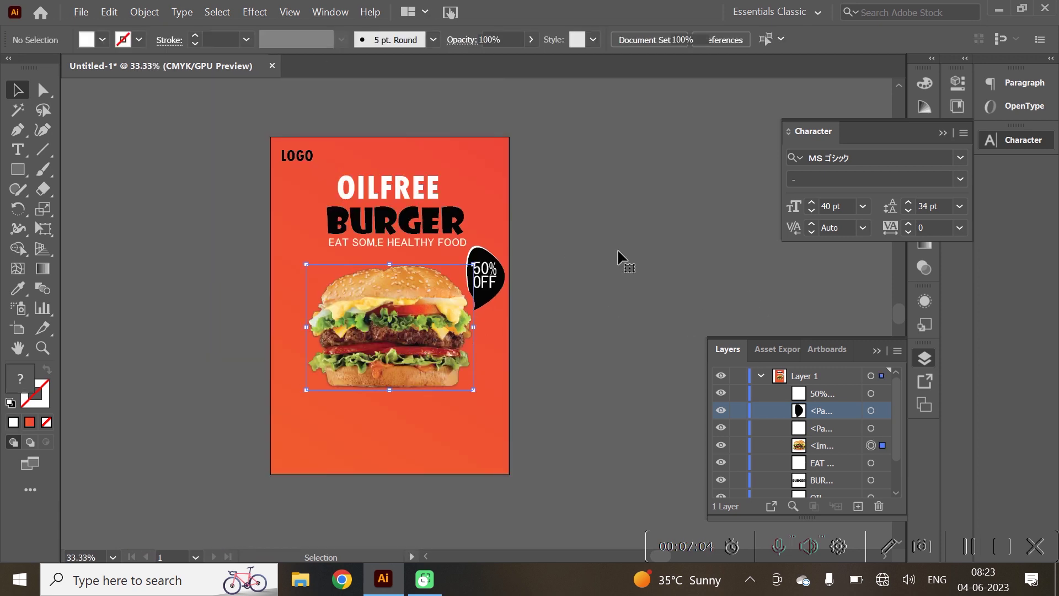
click(943, 133)
click(765, 413)
click(882, 231)
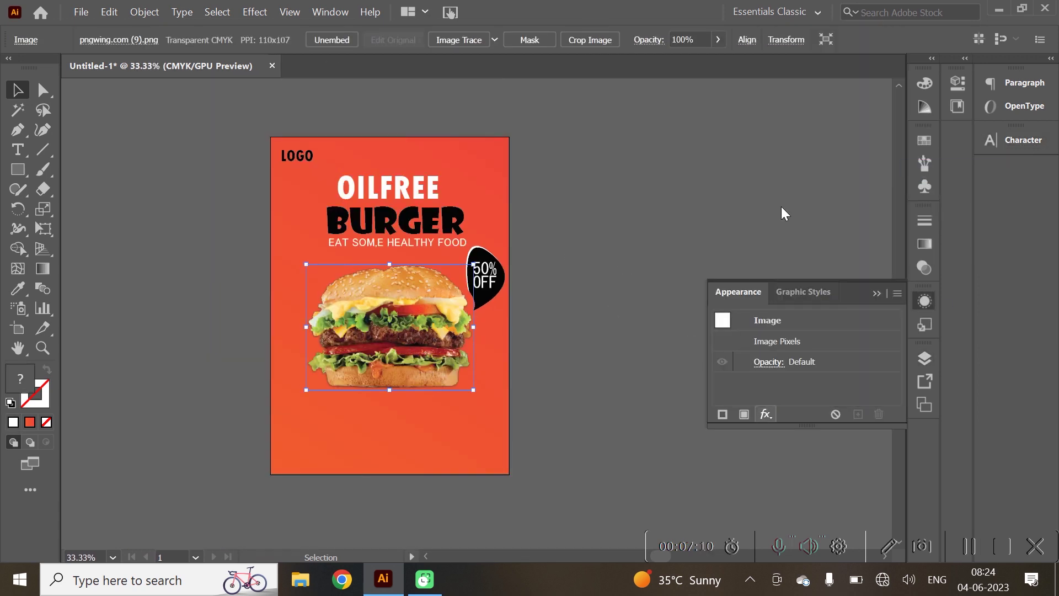
click(849, 194)
text(-7)
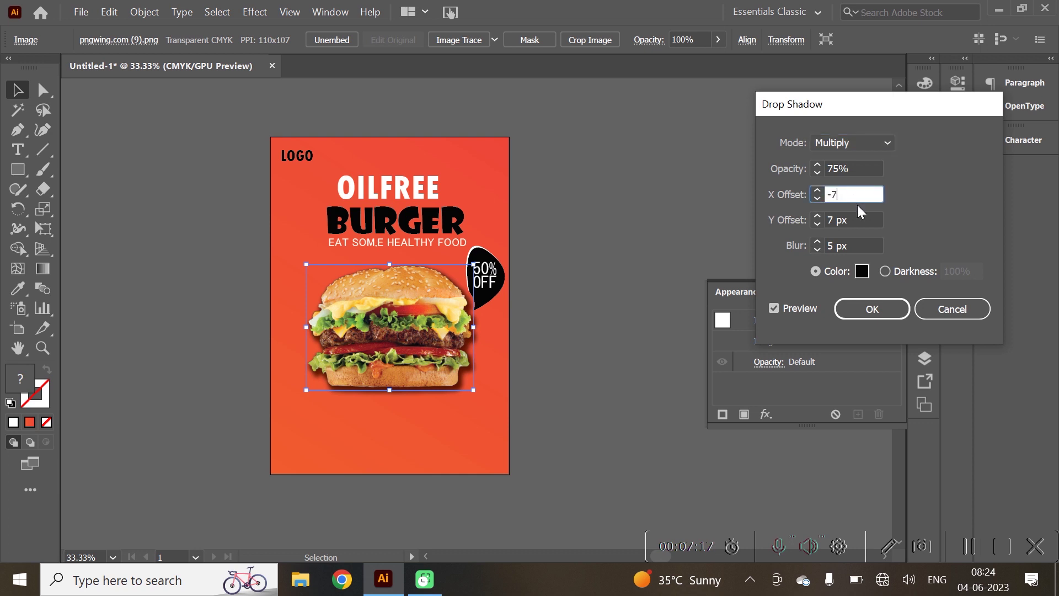
click(863, 221)
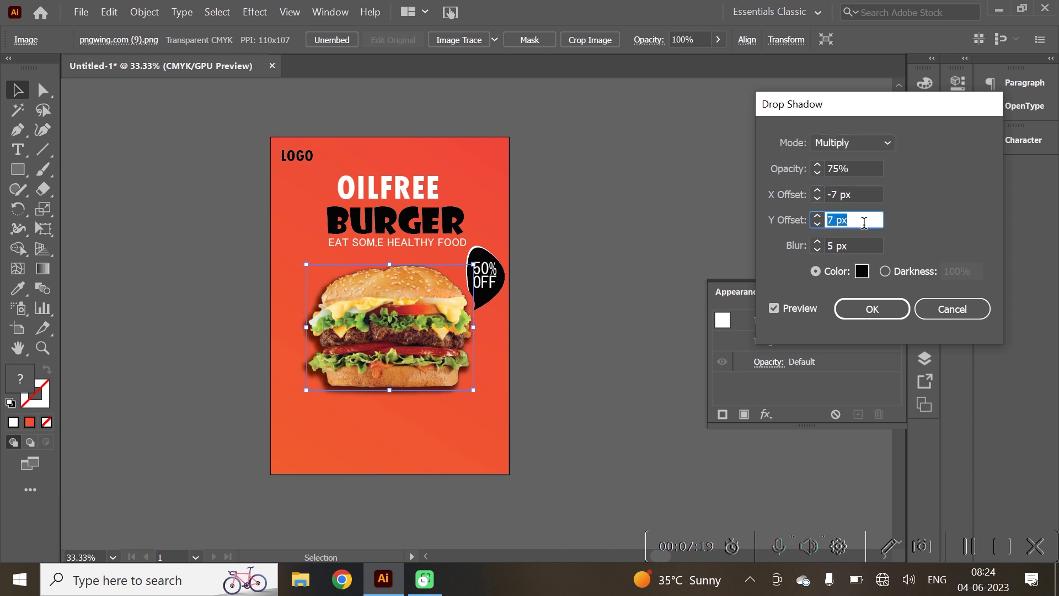
click(868, 306)
click(568, 380)
Draw a rounded-corner pill rectangle left of the poster, made shorter and narrower.
drag(18, 169, 82, 208)
drag(606, 160, 793, 249)
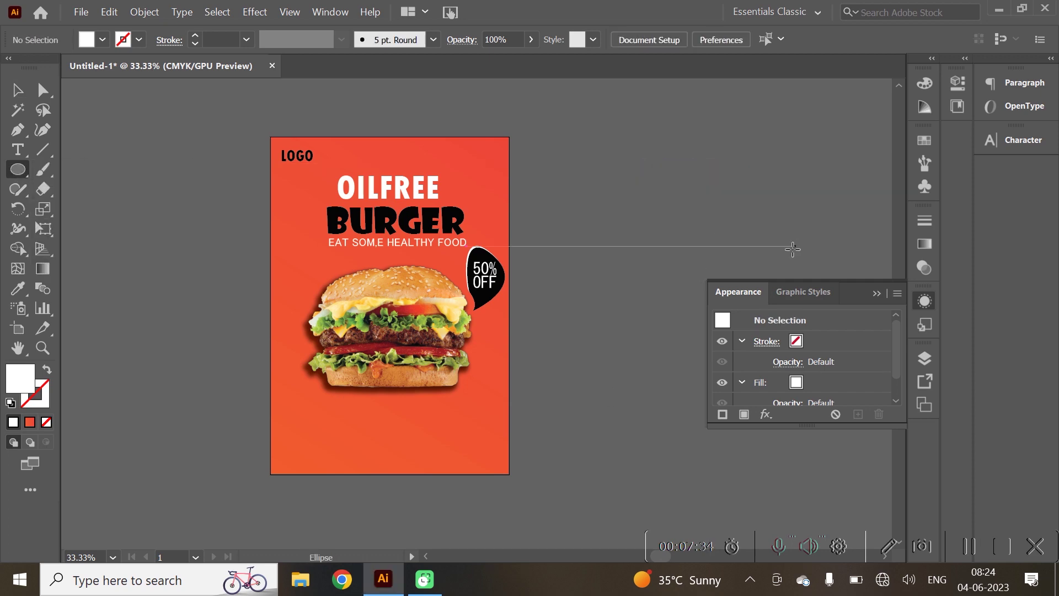
drag(18, 169, 72, 170)
drag(110, 150, 252, 190)
drag(118, 182, 180, 168)
scroll(176, 171, up, 1)
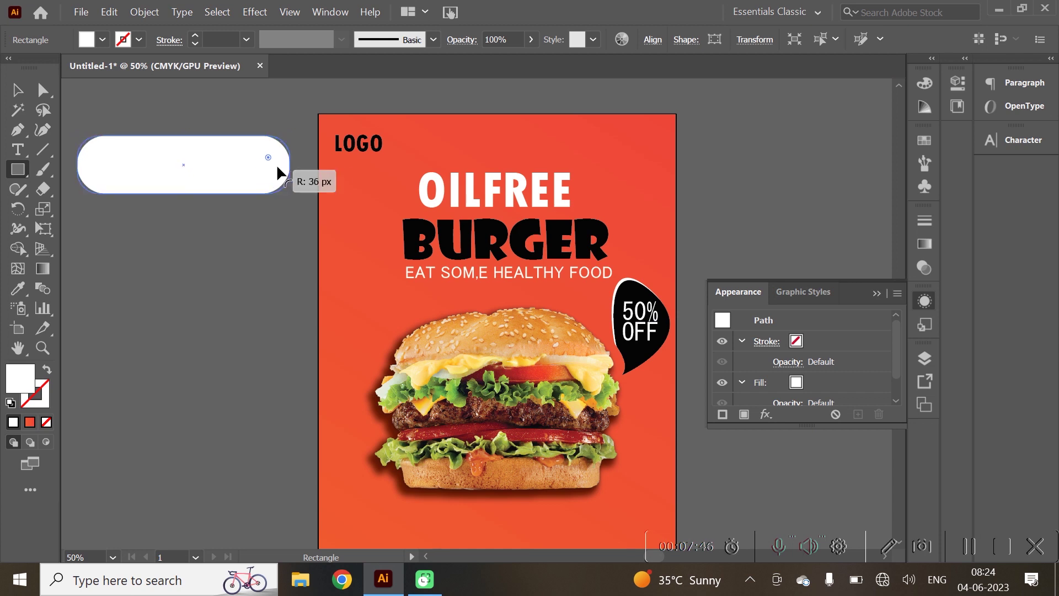
drag(183, 137, 189, 162)
drag(289, 177, 190, 177)
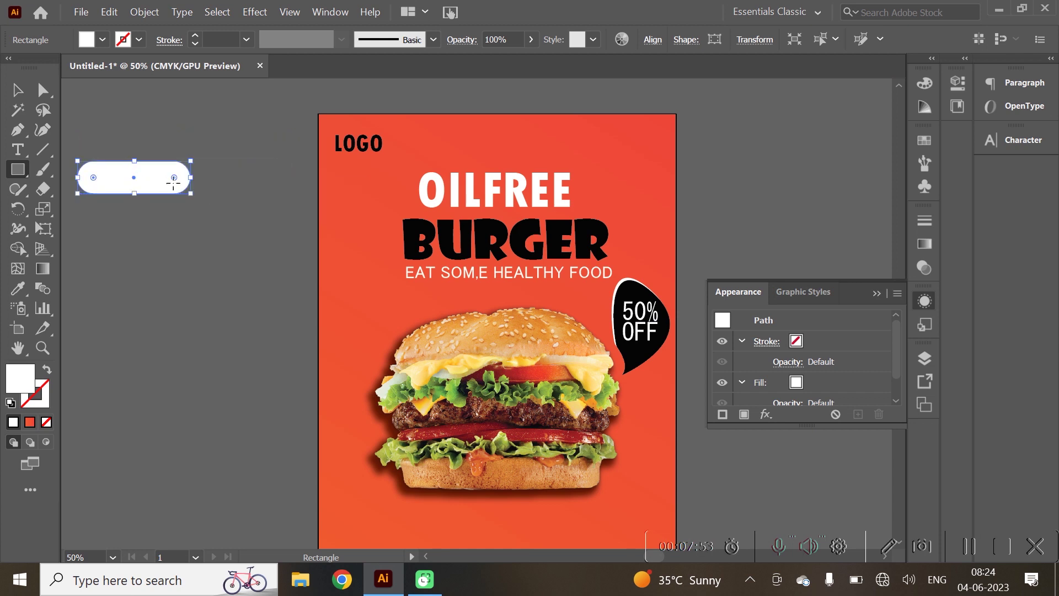
Fill the pill black and move it onto the poster's lower right.
click(102, 39)
click(106, 91)
click(232, 183)
scroll(165, 189, down, 2)
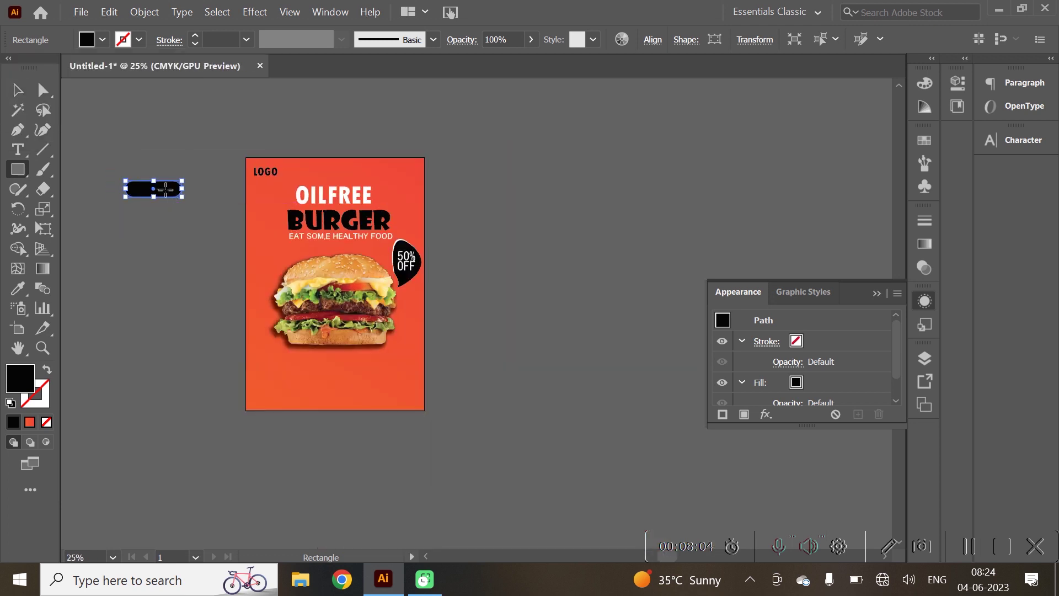
click(165, 189)
click(558, 315)
key(v)
mouse_move(156, 193)
mouse_down()
mouse_move(353, 386)
mouse_move(397, 393)
mouse_up()
Refill the pill on the poster with white.
click(377, 390)
click(102, 40)
click(31, 69)
click(37, 153)
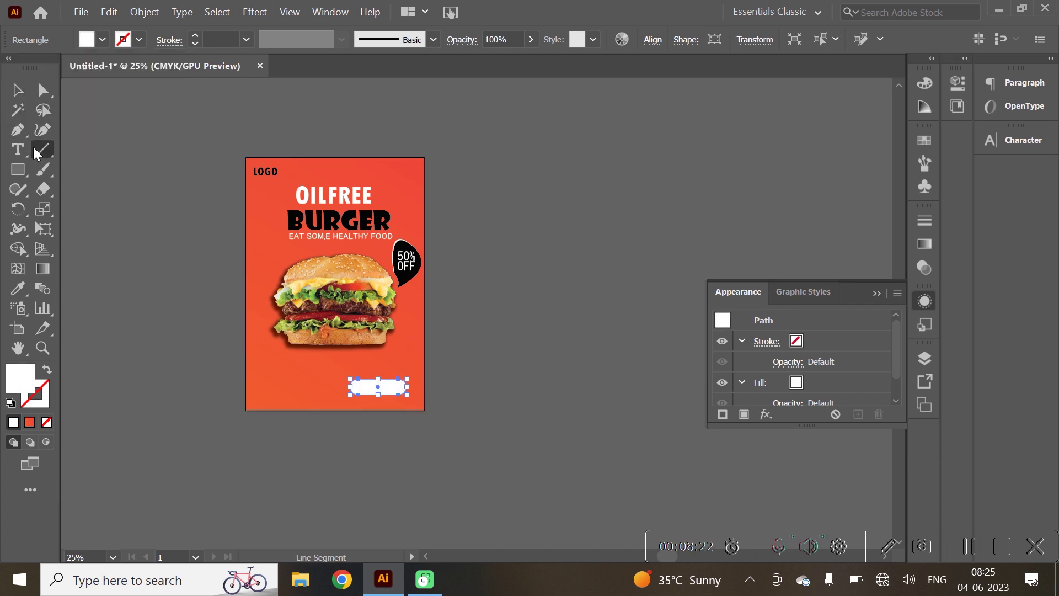
Create the ORDER NOW text and move it onto the white pill.
click(146, 146)
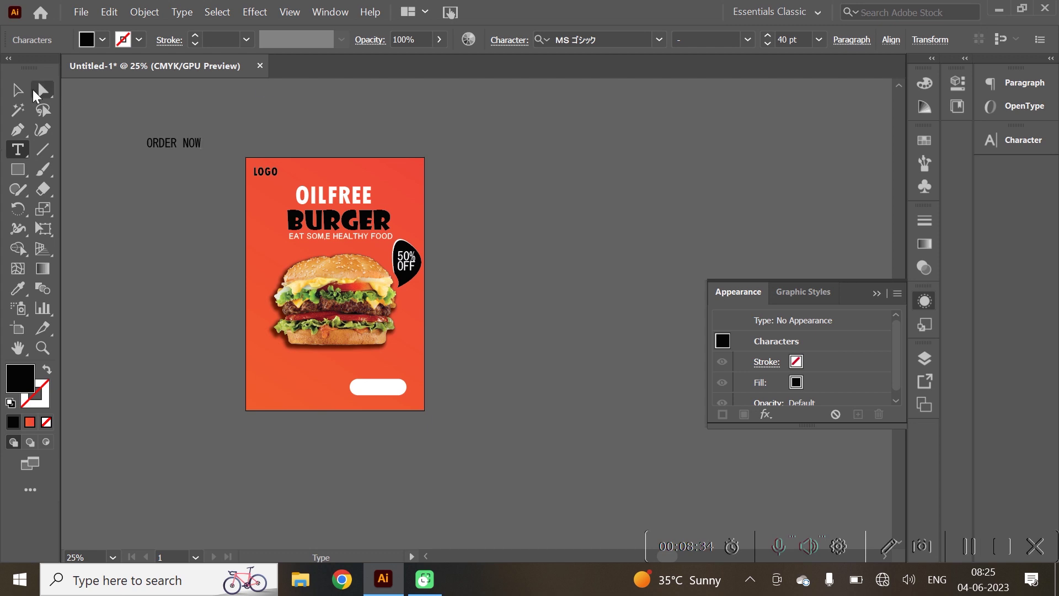
key(Escape)
click(957, 84)
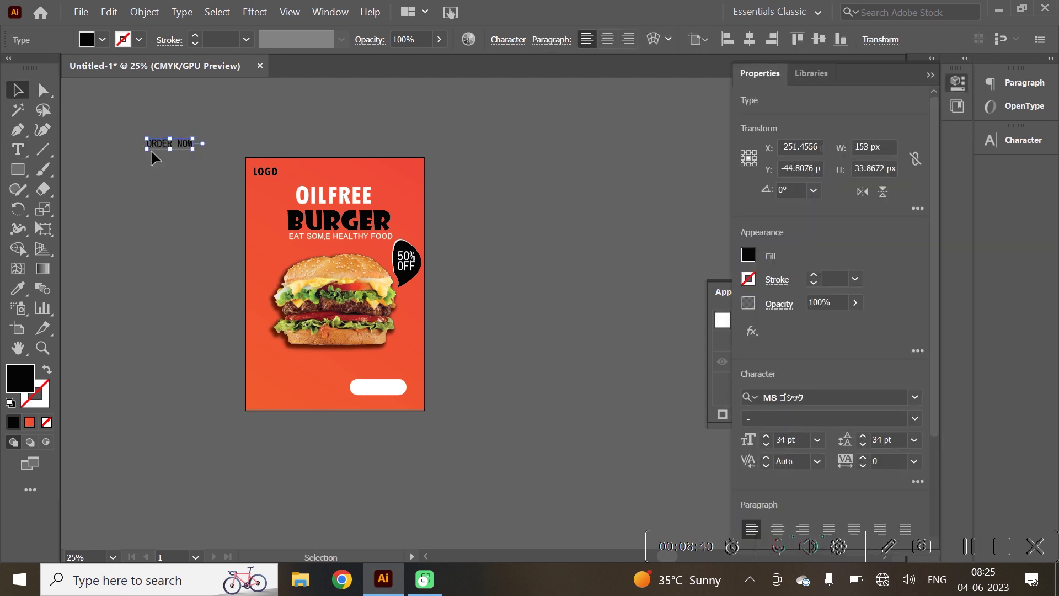
mouse_move(159, 151)
mouse_down()
mouse_move(368, 382)
mouse_move(345, 380)
mouse_up()
scroll(368, 382, up, 5)
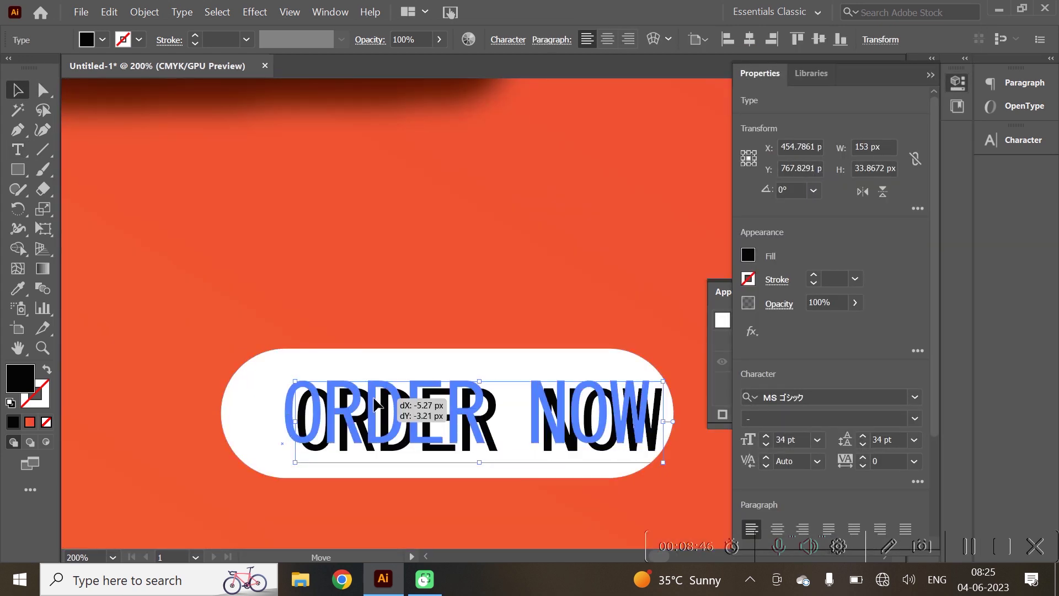
Clear the selection and start a new text line left of the poster.
click(533, 353)
scroll(532, 352, down, 6)
click(213, 233)
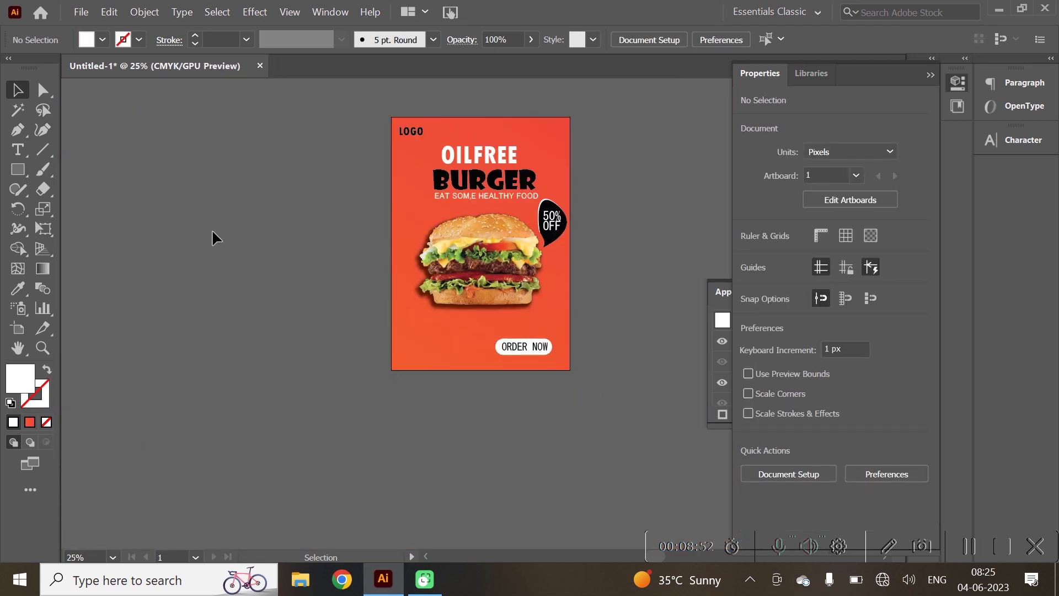
key(t)
click(143, 215)
Type the CALL NOW line followed by the phone number.
text(CONTAC)
key(BackSpace)
key(BackSpace)
key(BackSpace)
key(BackSpace)
key(BackSpace)
key(BackSpace)
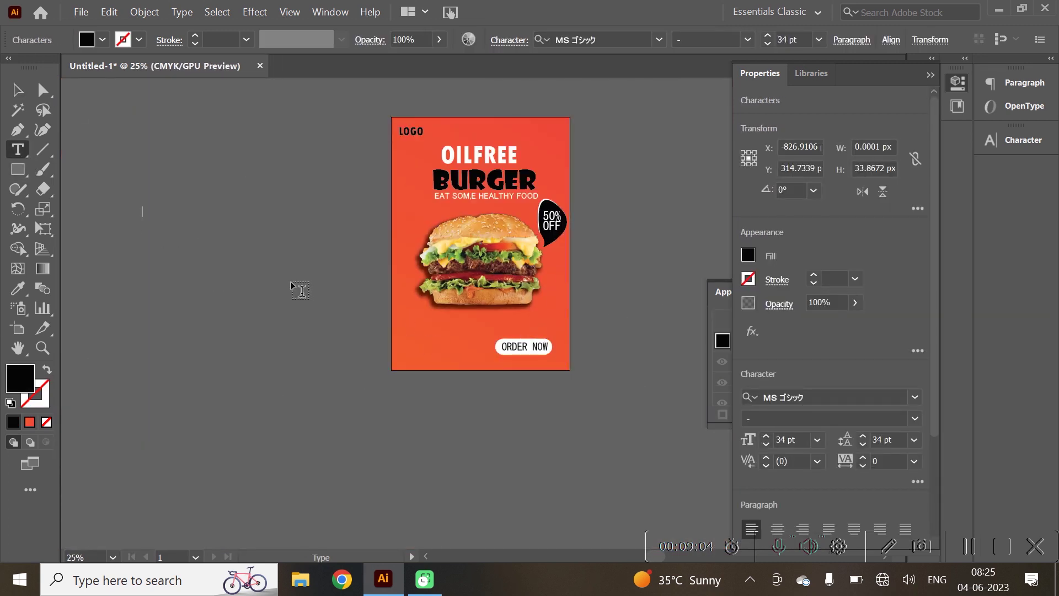
text(CONTACT)
key(BackSpace)
key(BackSpace)
key(BackSpace)
key(BackSpace)
key(BackSpace)
key(BackSpace)
text(ALL NOW=91-1234567890)
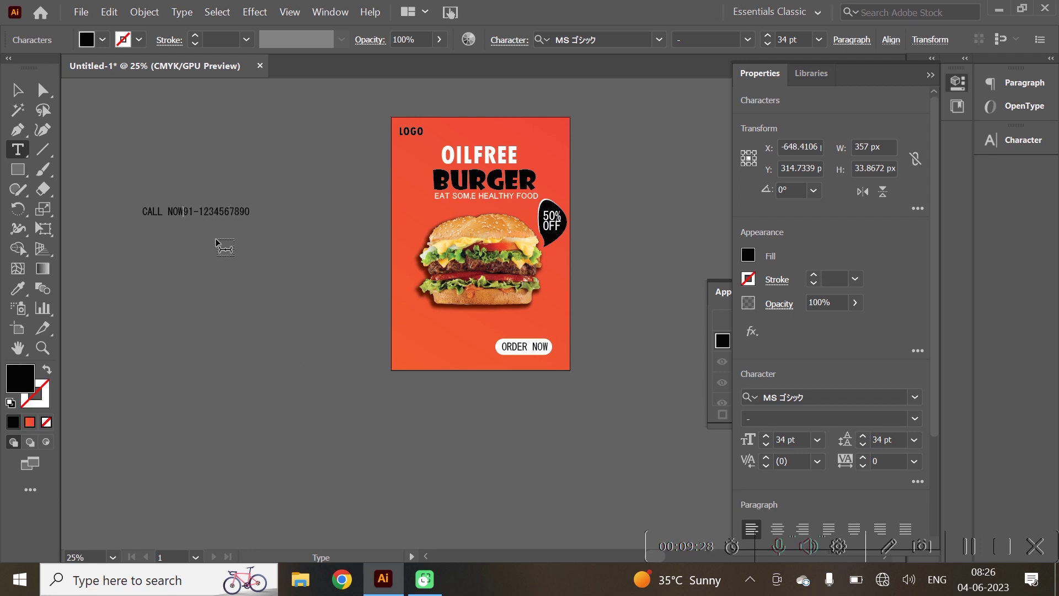
Make the CALL NOW text white and move it to the poster's bottom left.
ctrl+click(219, 209)
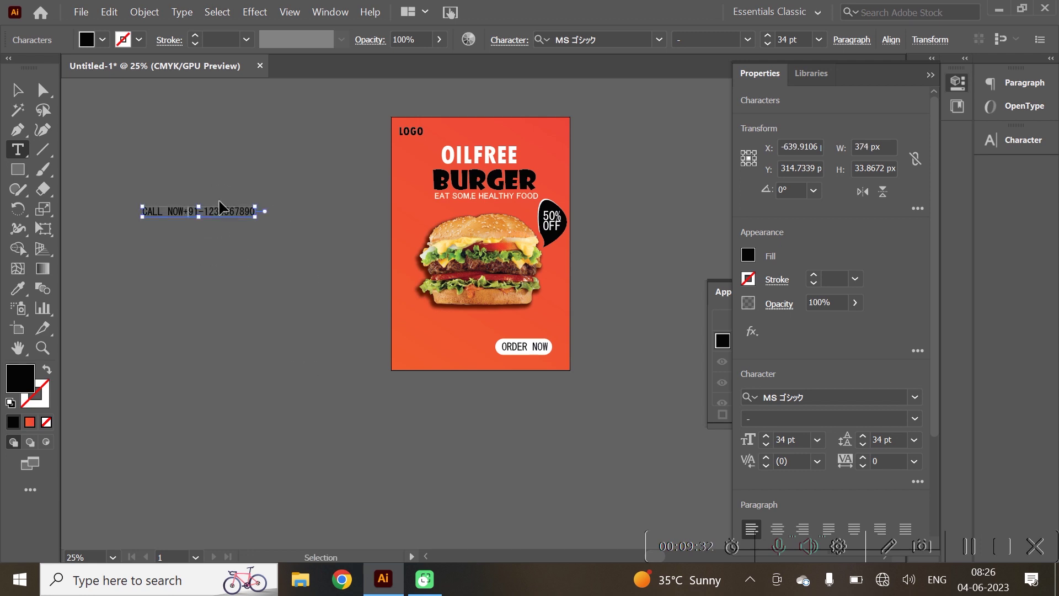
click(102, 40)
key(Escape)
key(Escape)
click(102, 40)
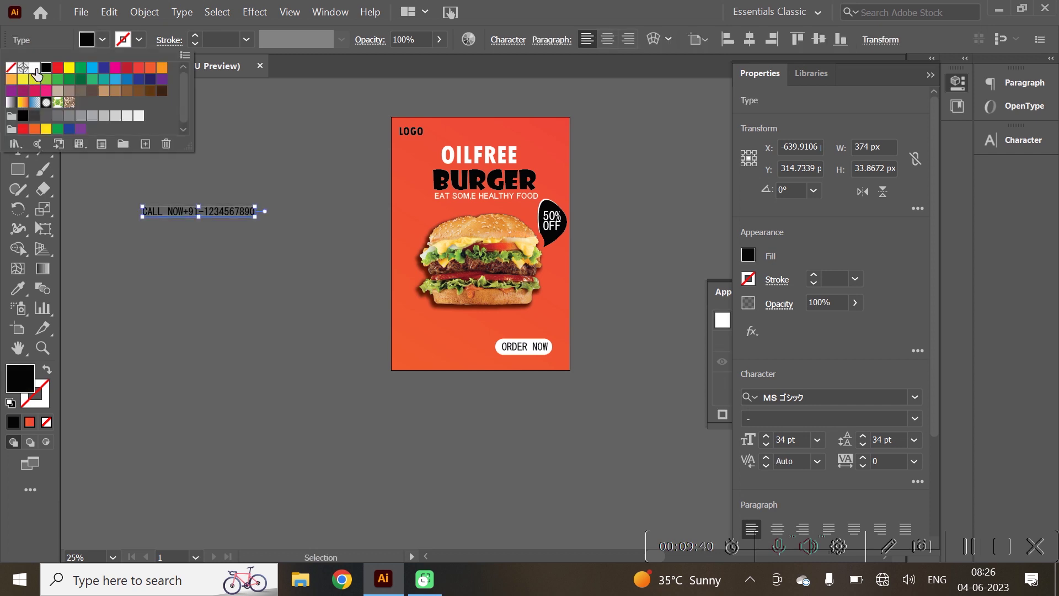
click(36, 74)
key(Escape)
drag(386, 356, 420, 347)
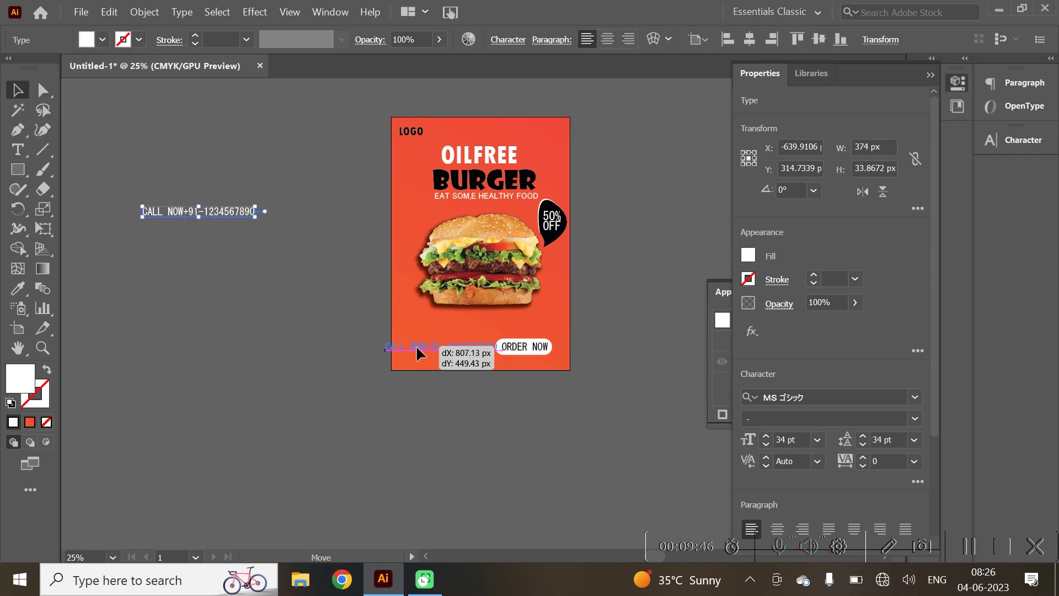
Enlarge the CALL NOW text to 22 pt and line it up with ORDER NOW.
key(ctrl+=)
scroll(795, 435, up, 3)
scroll(795, 435, down, 20)
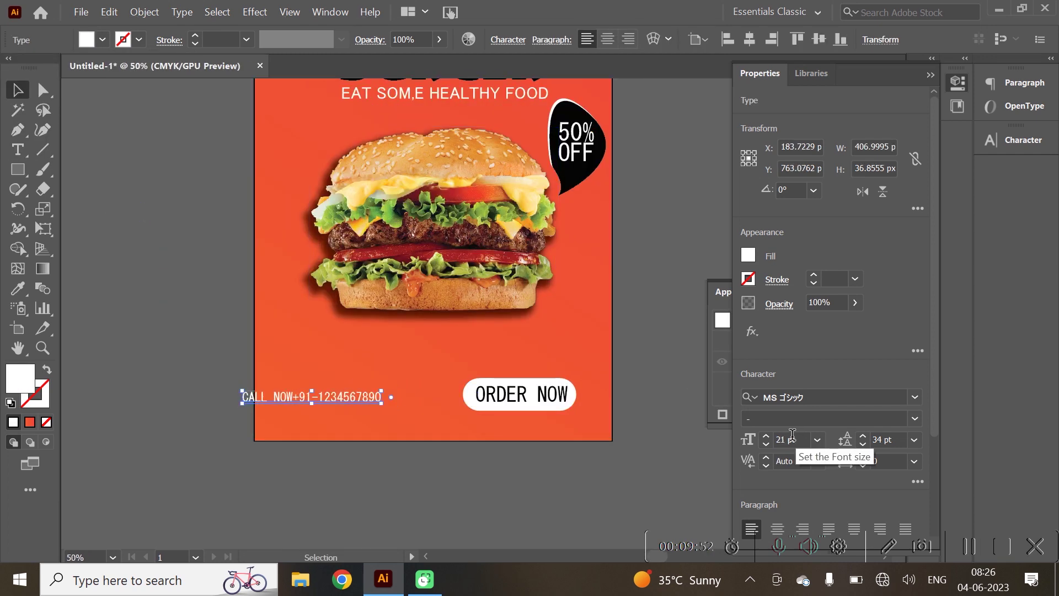
drag(275, 401, 334, 387)
scroll(788, 440, up, 5)
key(ctrl+=)
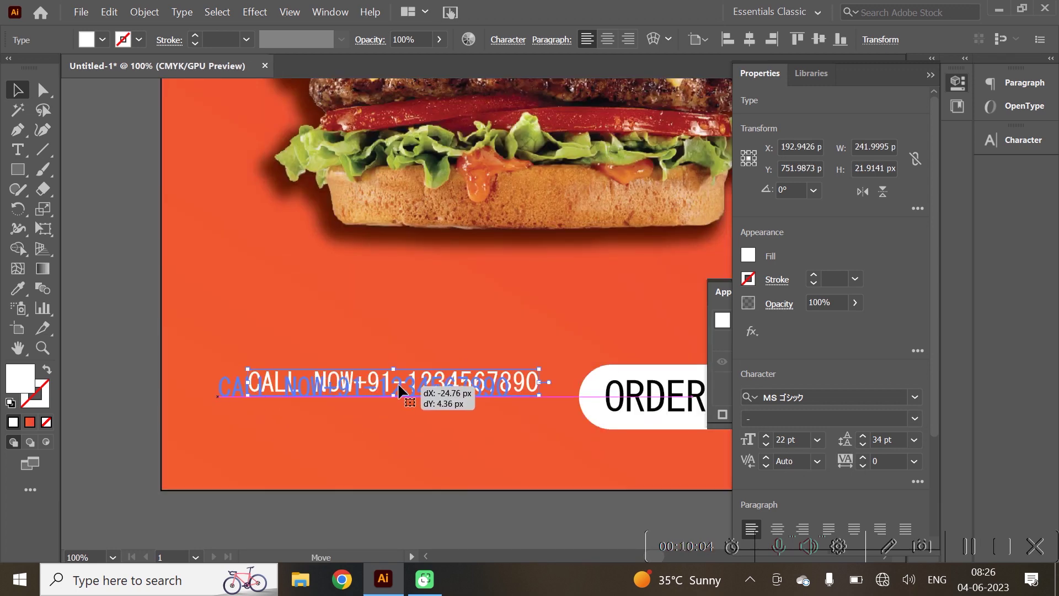
drag(427, 379, 398, 383)
click(107, 230)
click(14, 155)
click(261, 271)
text(WWW)
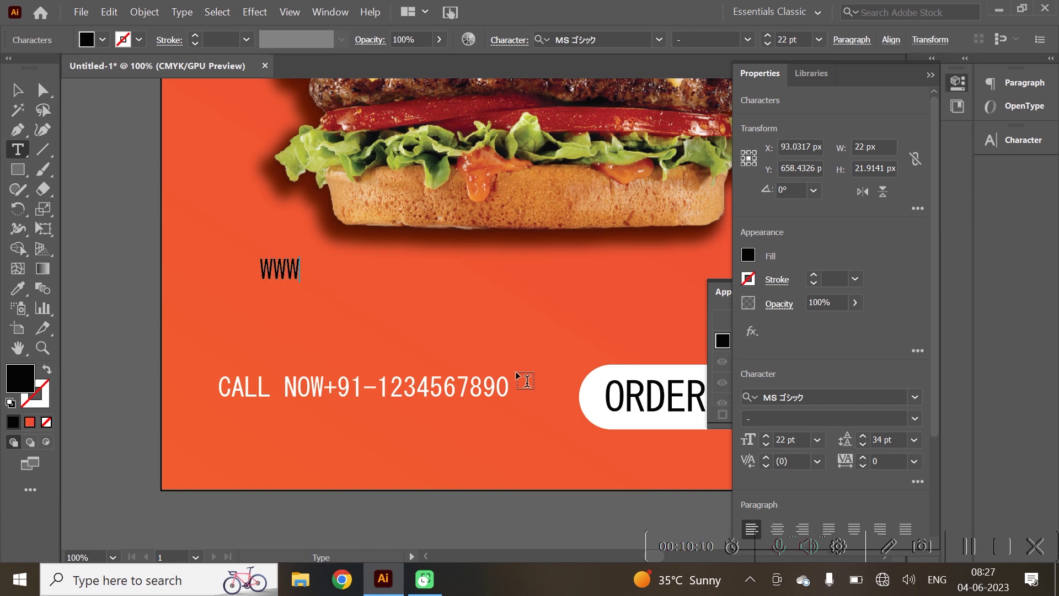
text(BURGER)
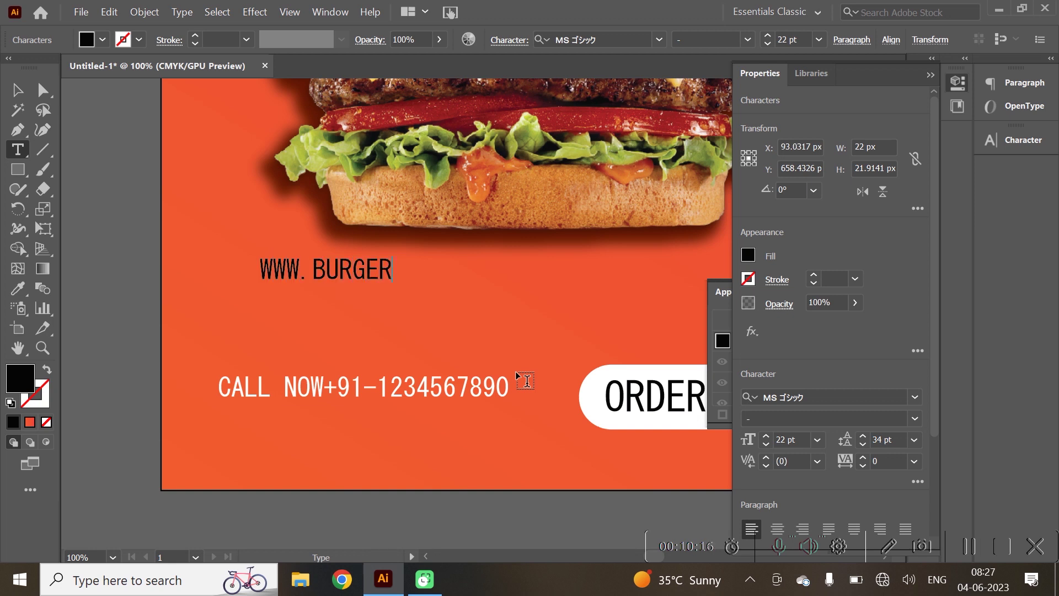
key(BackSpace)
key(BackSpace)
key(BackSpace)
key(BackSpace)
text(FREE)
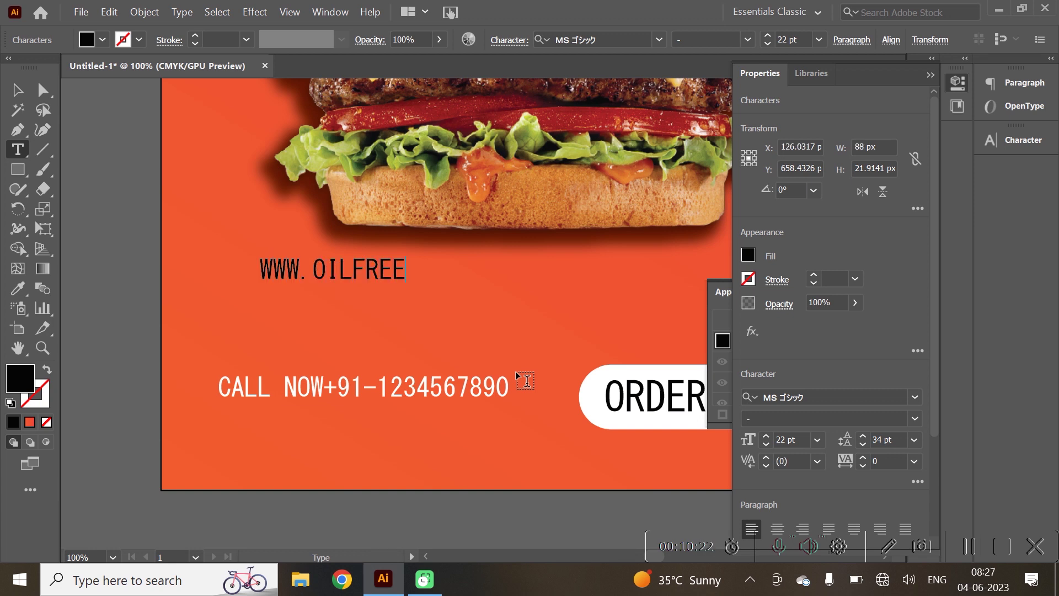
text(BURGER.IN)
Set the address font to Microsoft YaHei UI at 12 pt.
key(ctrl+a)
click(827, 396)
text(Microsoft YaHei UI)
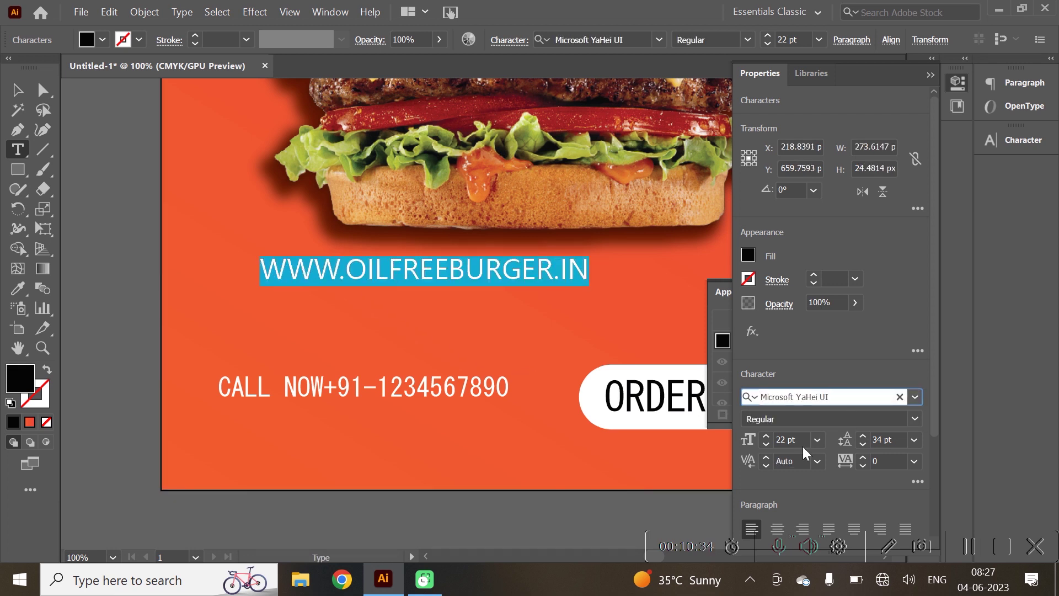
click(789, 438)
key(Down)
key(Down)
key(Down)
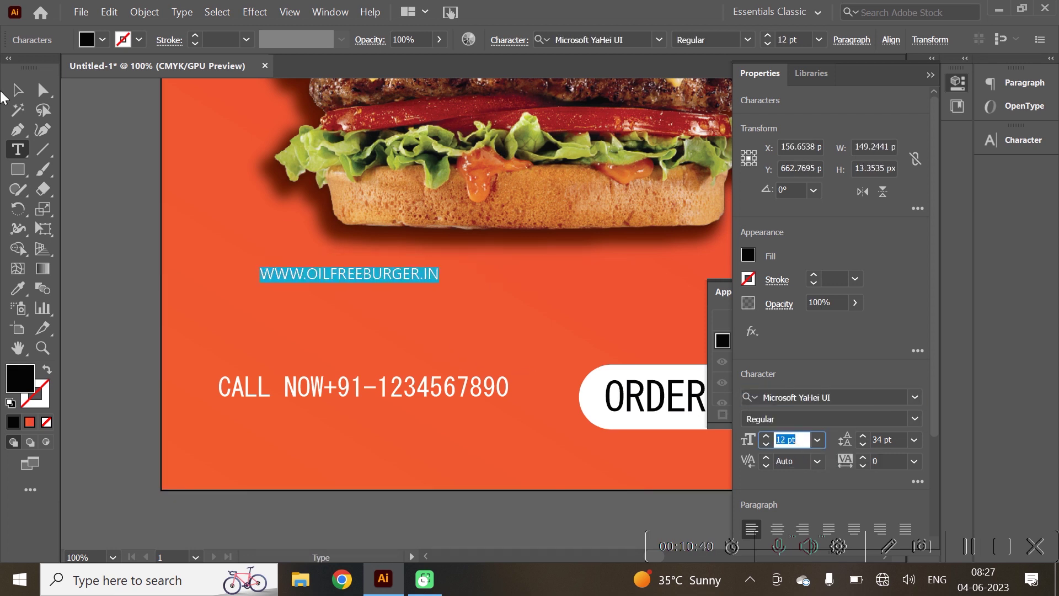
click(17, 89)
Make the address white and place it beneath the CALL NOW line.
click(102, 39)
click(28, 74)
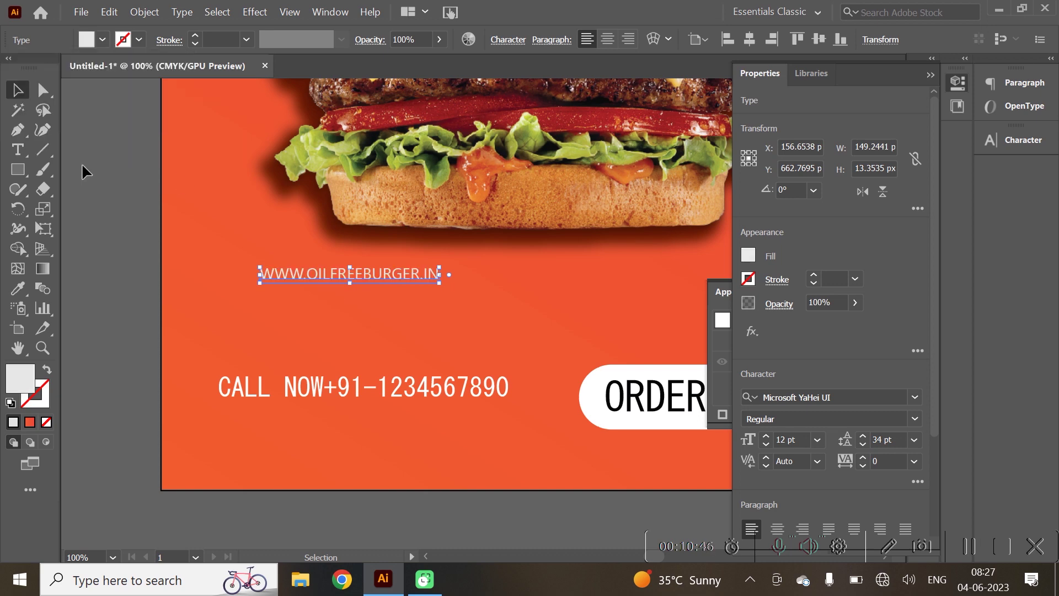
drag(377, 271, 373, 412)
click(445, 408)
key(ctrl+0)
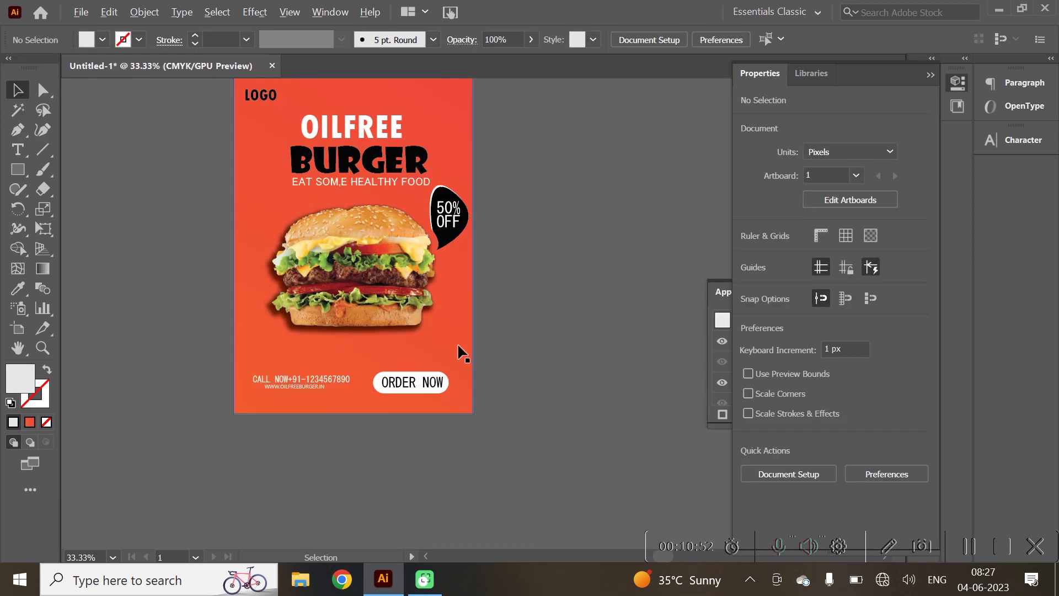
scroll(567, 370, down, 1)
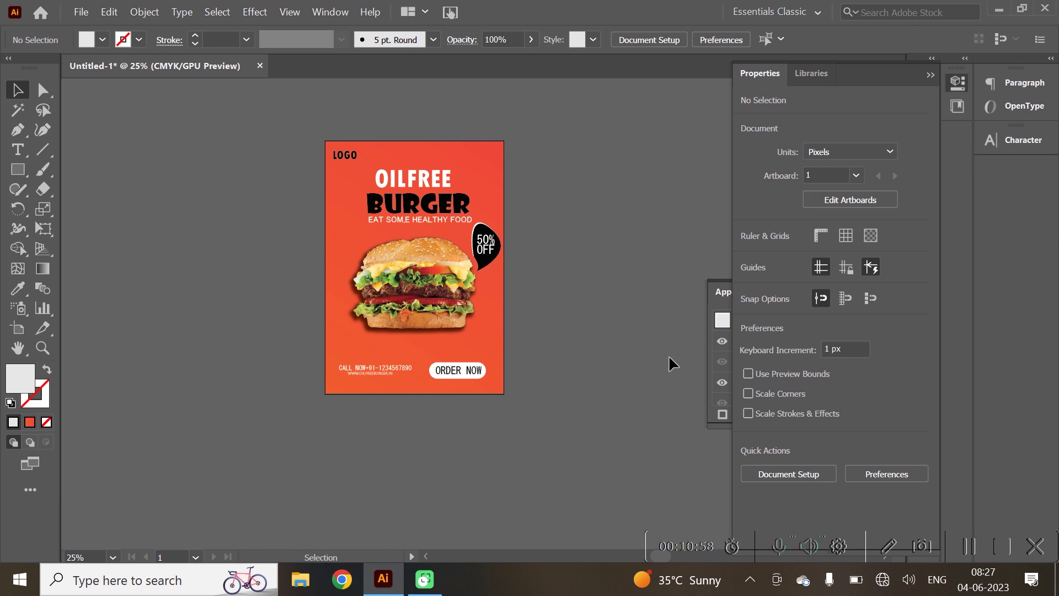
Create a 24X7 text object beside the poster.
click(17, 149)
click(133, 202)
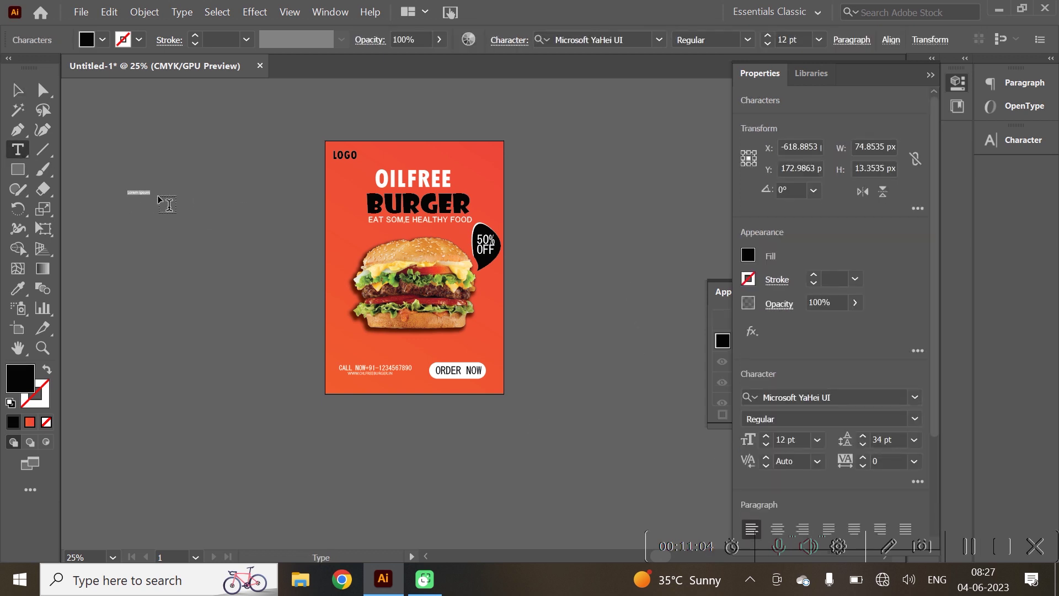
scroll(131, 200, up, 7)
text(25)
key(BackSpace)
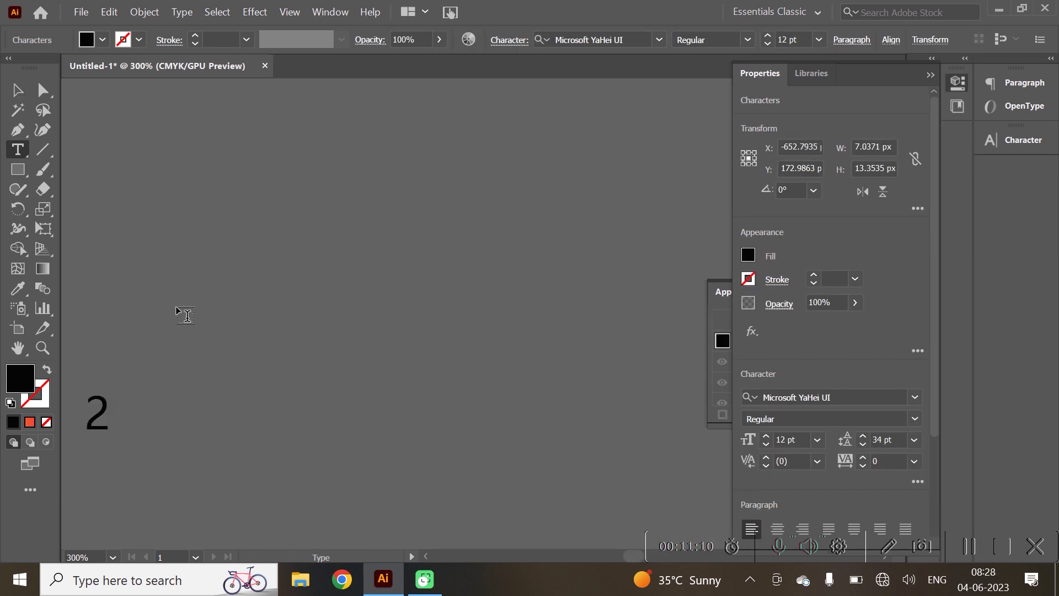
text(4X7)
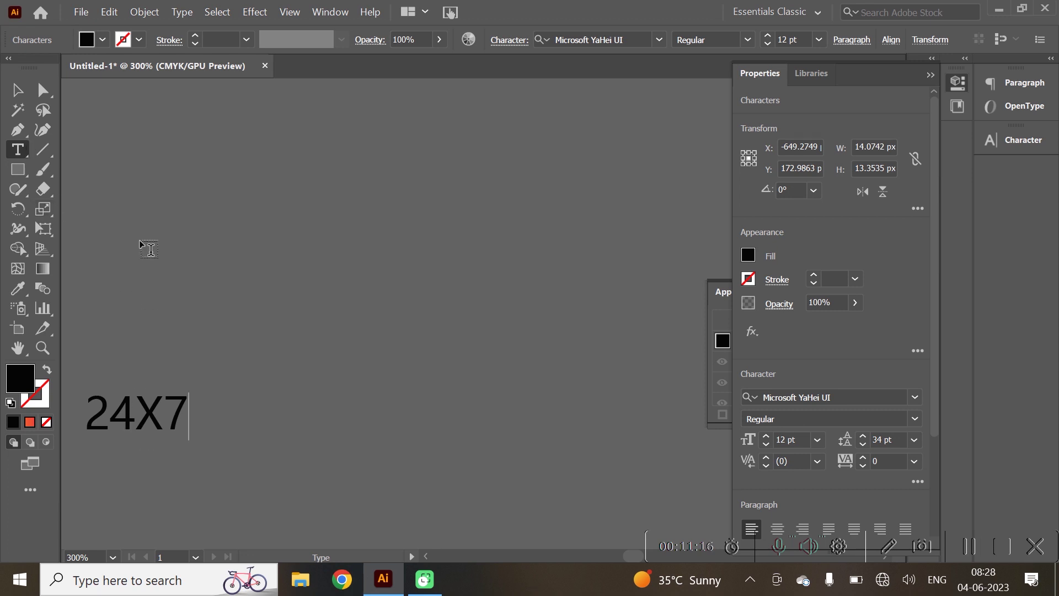
Add an OPEN text and stack it directly above 24X7.
click(177, 221)
text(OPEN)
key(Escape)
drag(202, 198, 108, 366)
click(273, 381)
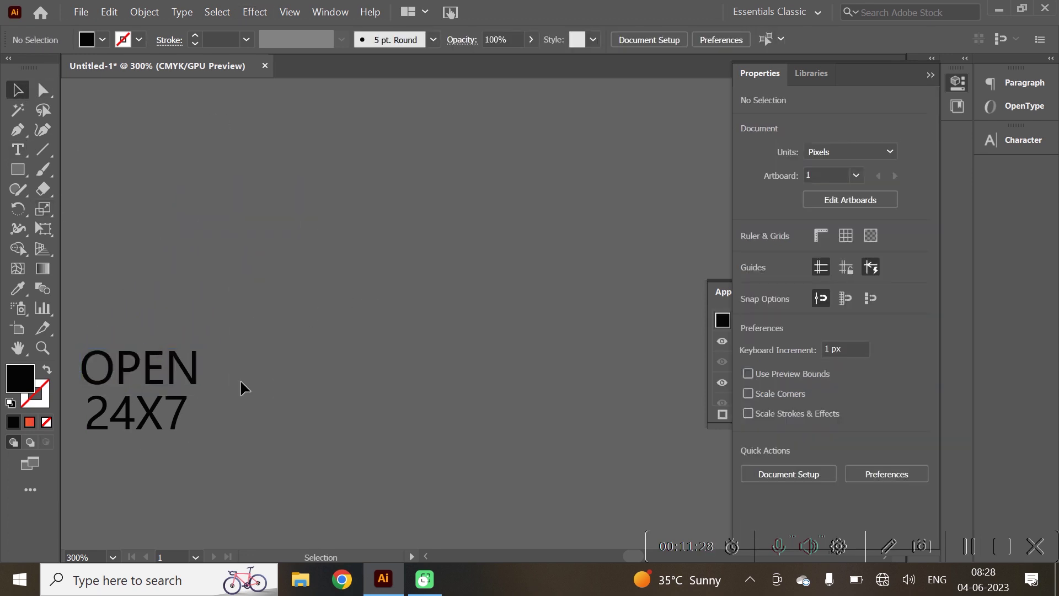
Fill the OPEN 24X7 text white.
alt+scroll(293, 257, down, 6)
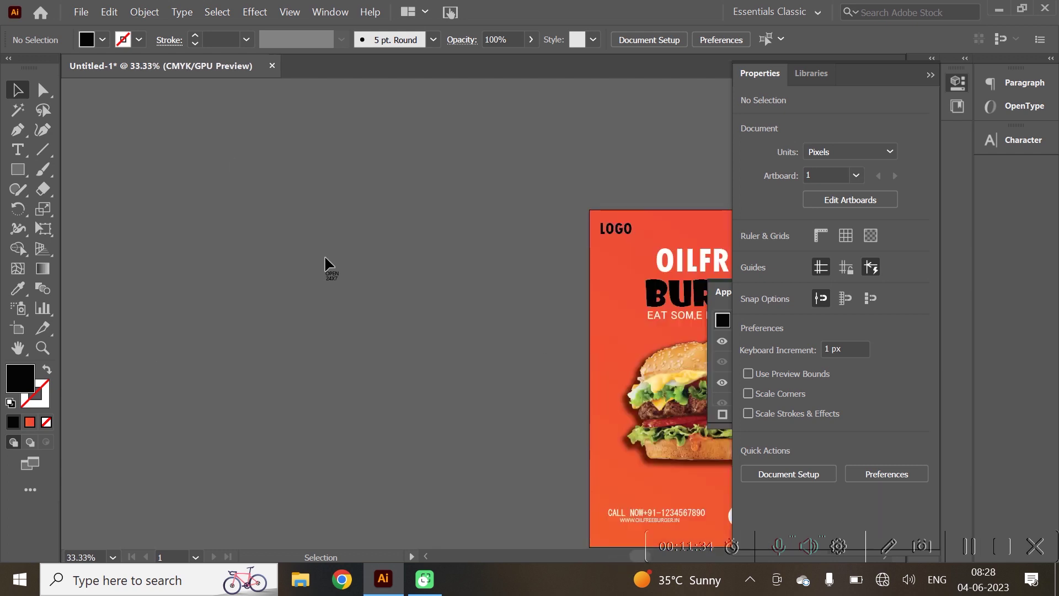
click(332, 275)
click(103, 40)
click(34, 67)
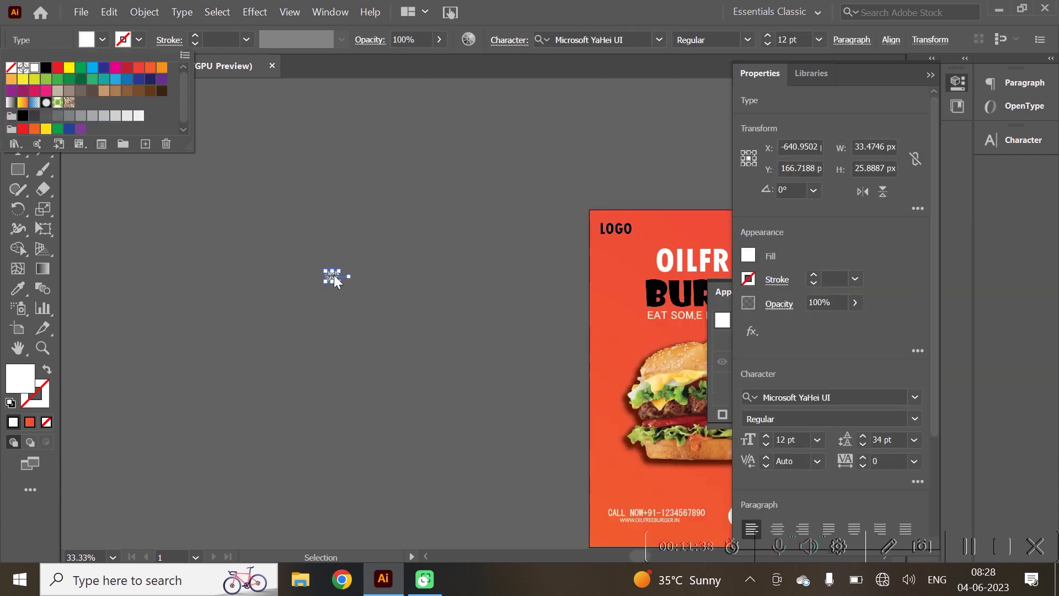
Move the OPEN 24X7 text onto the poster's left side beside the burger.
click(358, 323)
alt+scroll(351, 311, up, 2)
drag(314, 206, 564, 390)
alt+scroll(551, 382, down, 3)
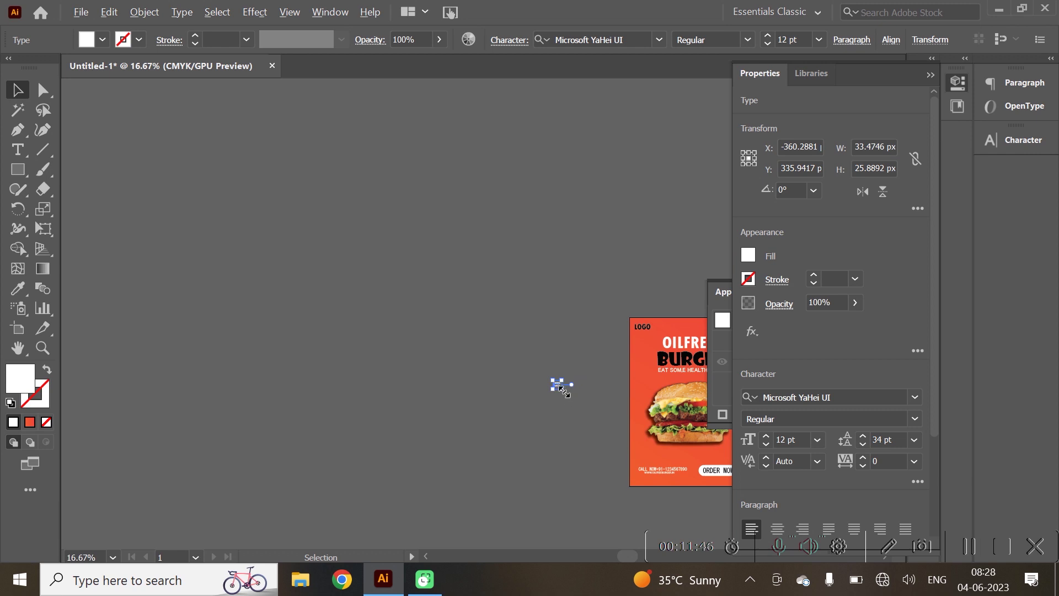
alt+scroll(564, 390, up, 2)
alt+scroll(472, 388, up, 2)
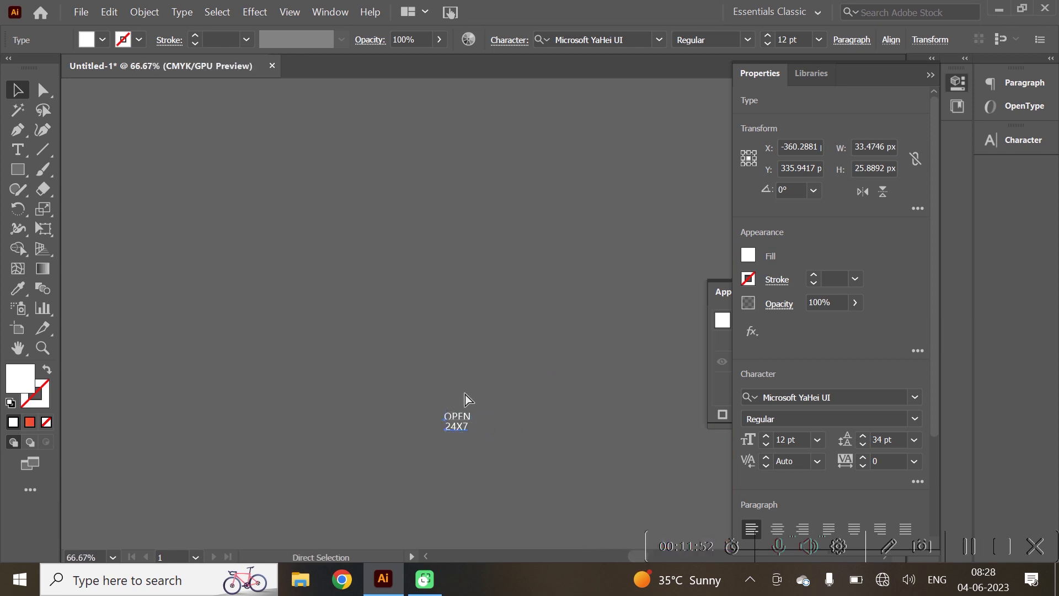
drag(224, 422, 550, 392)
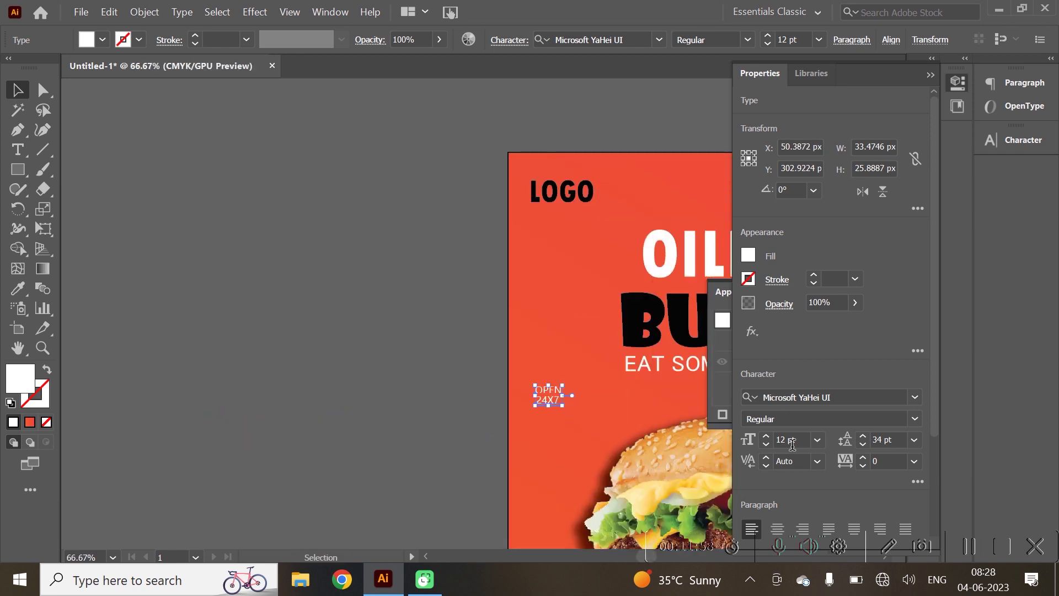
scroll(791, 444, up, 8)
scroll(792, 444, up, 12)
scroll(792, 444, up, 5)
scroll(894, 436, up, 6)
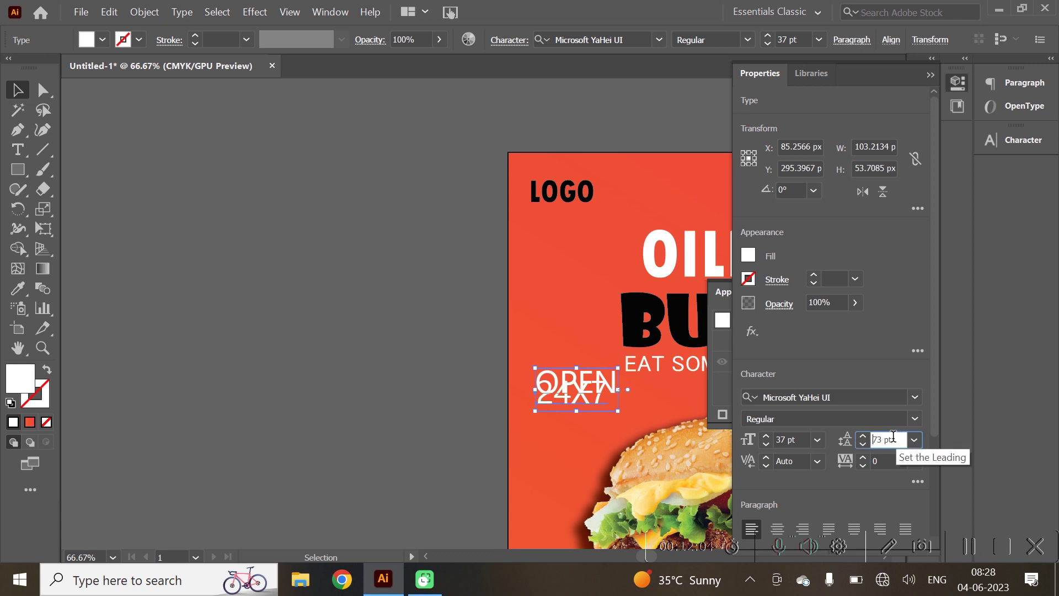
scroll(893, 436, up, 6)
click(124, 165)
drag(563, 402, 569, 430)
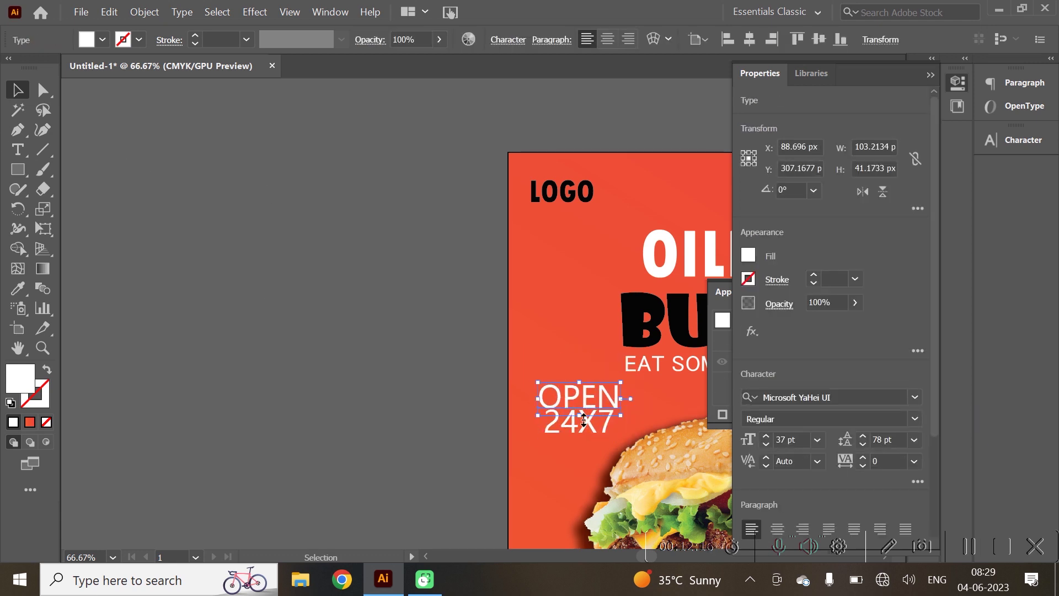
Rotate the OPEN 24X7 text to a steep diagonal of about 44°.
drag(641, 423, 641, 422)
click(402, 357)
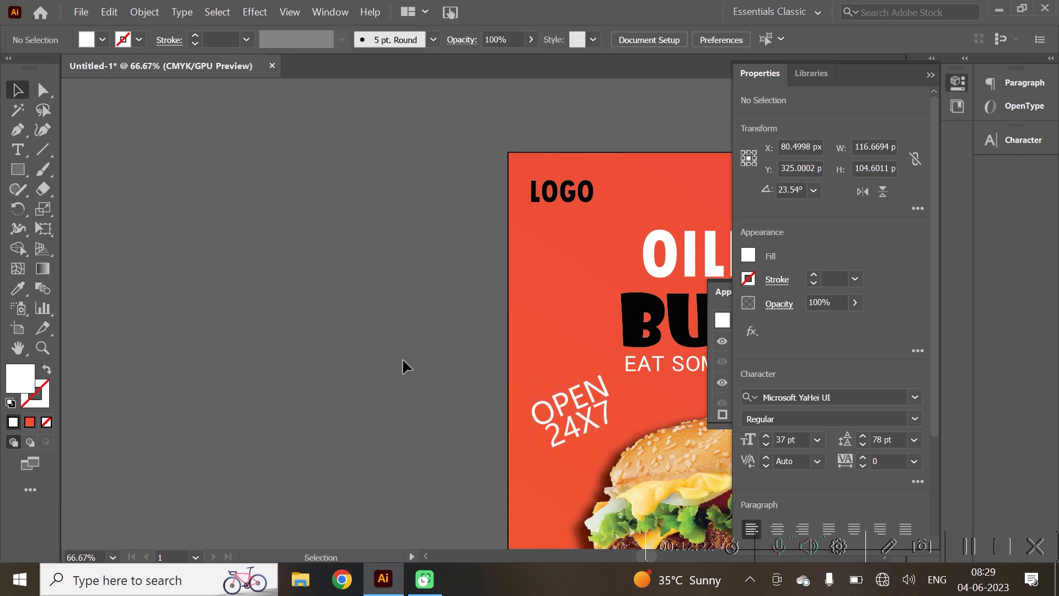
scroll(458, 336, down, 3)
click(496, 363)
scroll(488, 363, up, 4)
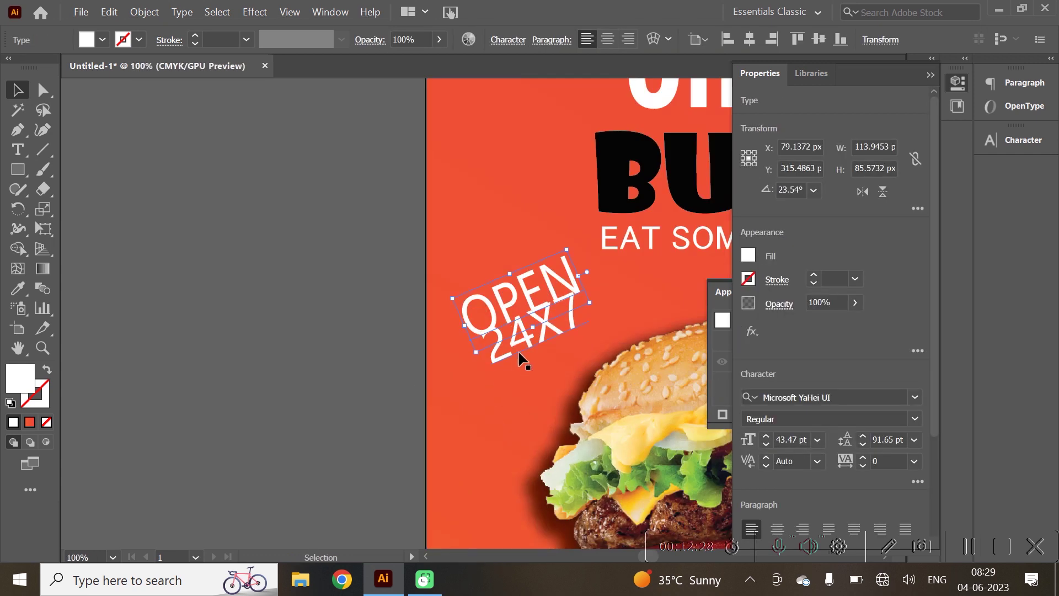
click(595, 318)
click(528, 338)
click(536, 343)
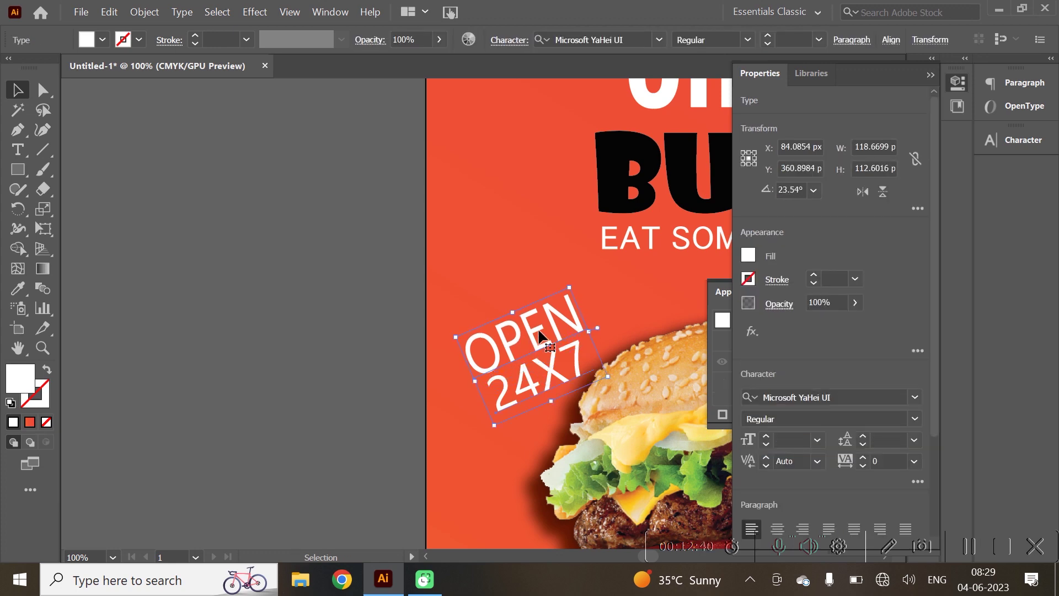
drag(573, 283, 533, 301)
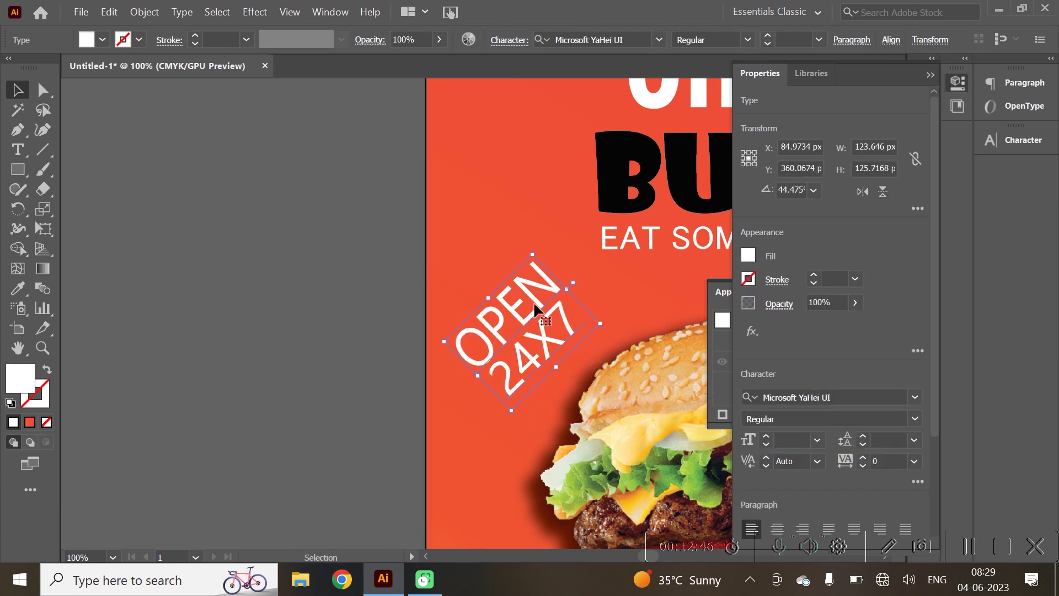
click(260, 268)
scroll(276, 377, down, 4)
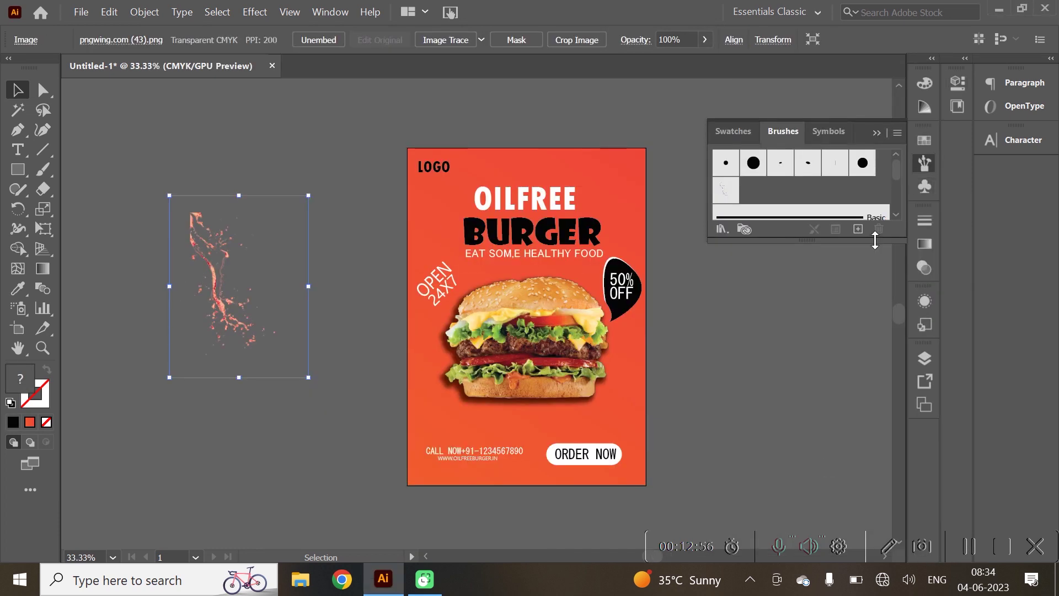
Define the splash image as a new scatter brush at 75% size with adjusted spacing.
click(858, 228)
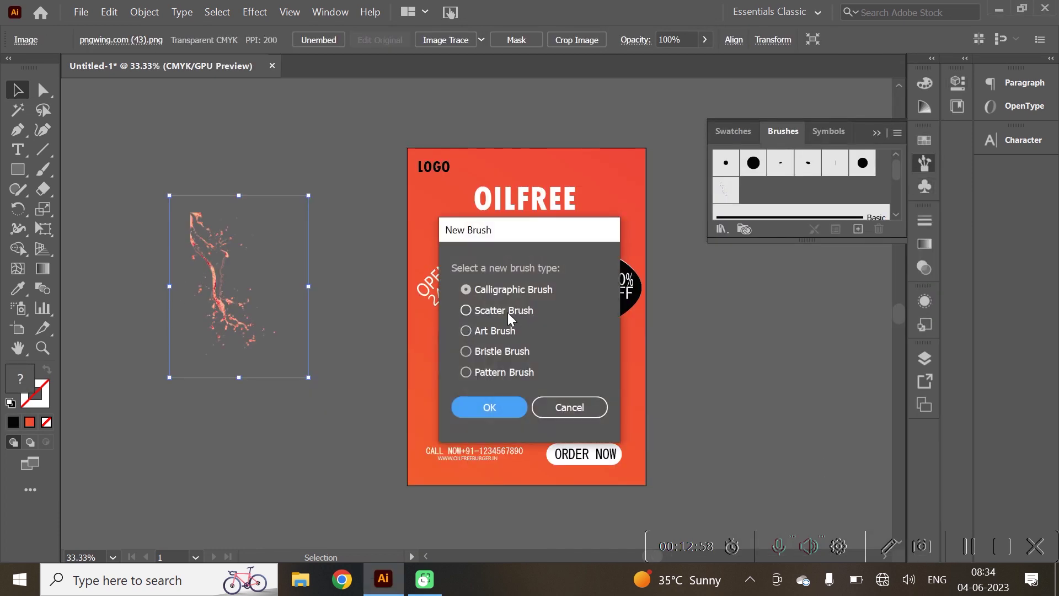
click(485, 308)
click(488, 407)
click(488, 164)
click(491, 190)
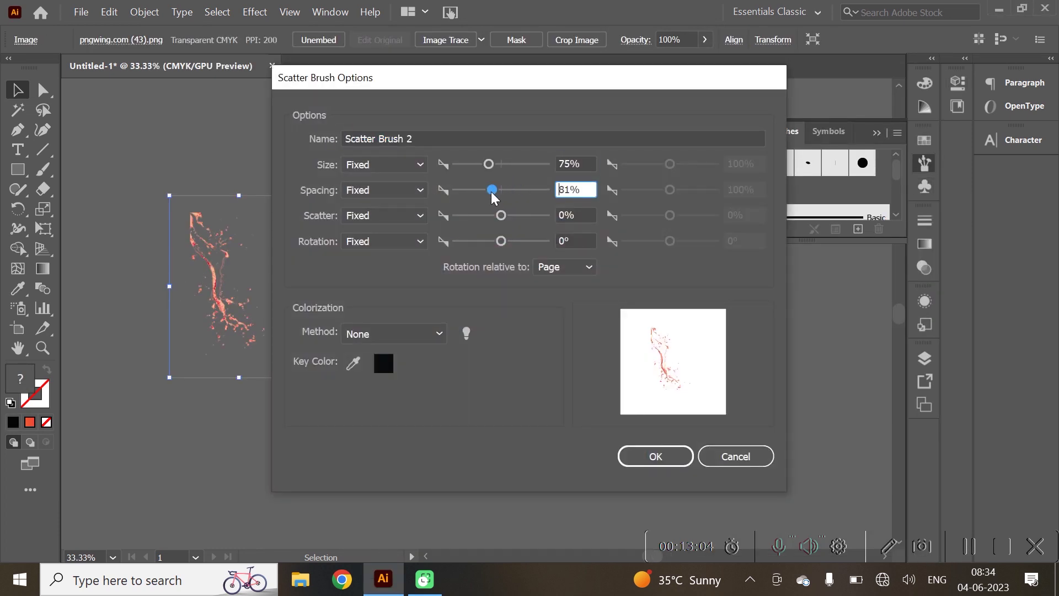
key(Return)
click(44, 171)
Paint splash strokes across the poster, then select strokes in Outline view.
drag(412, 131, 441, 215)
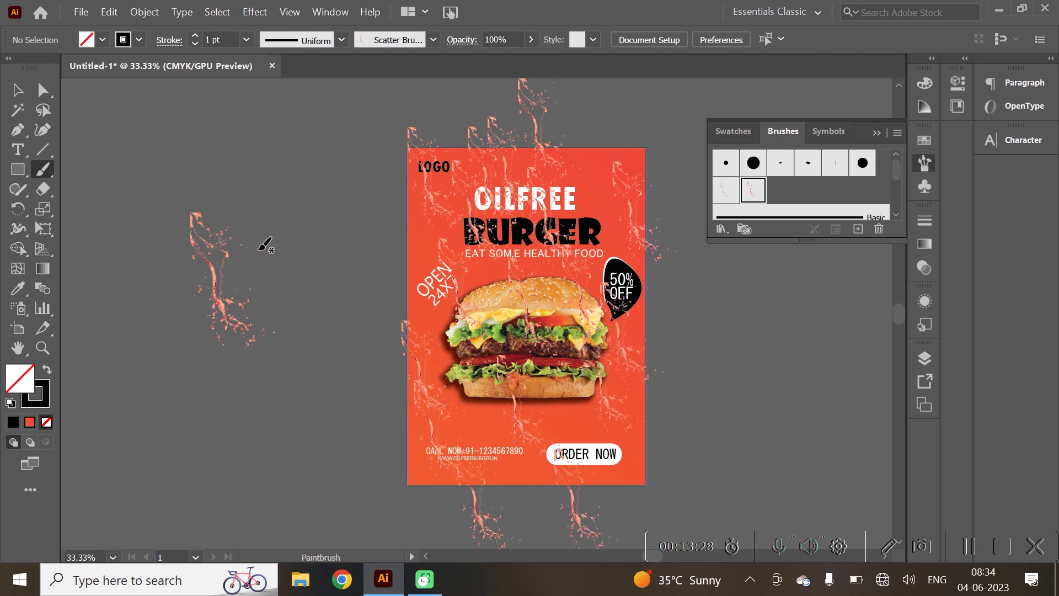
key(v)
click(218, 258)
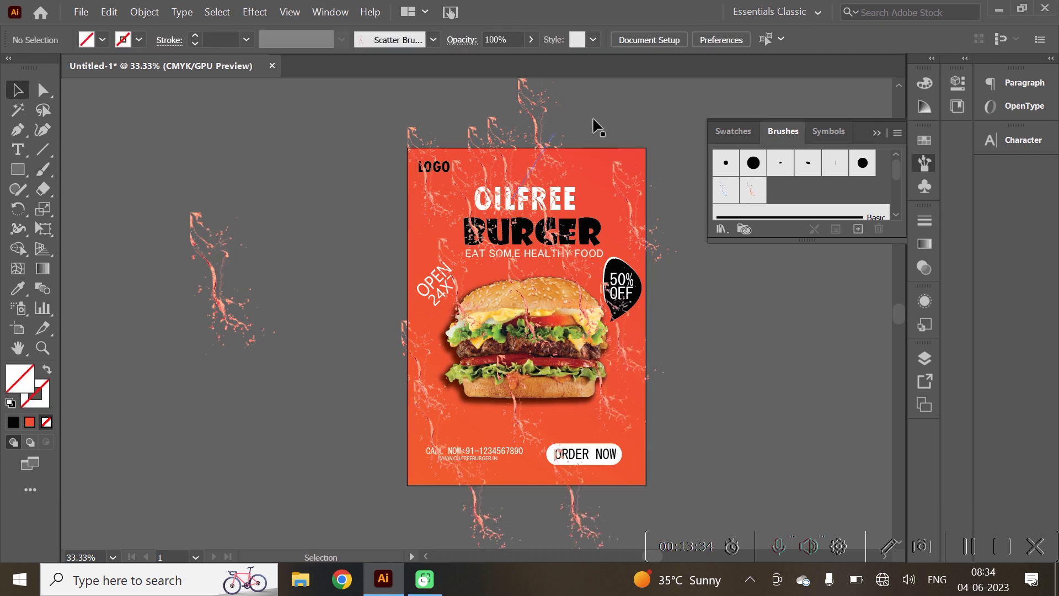
key(ctrl+y)
click(536, 168)
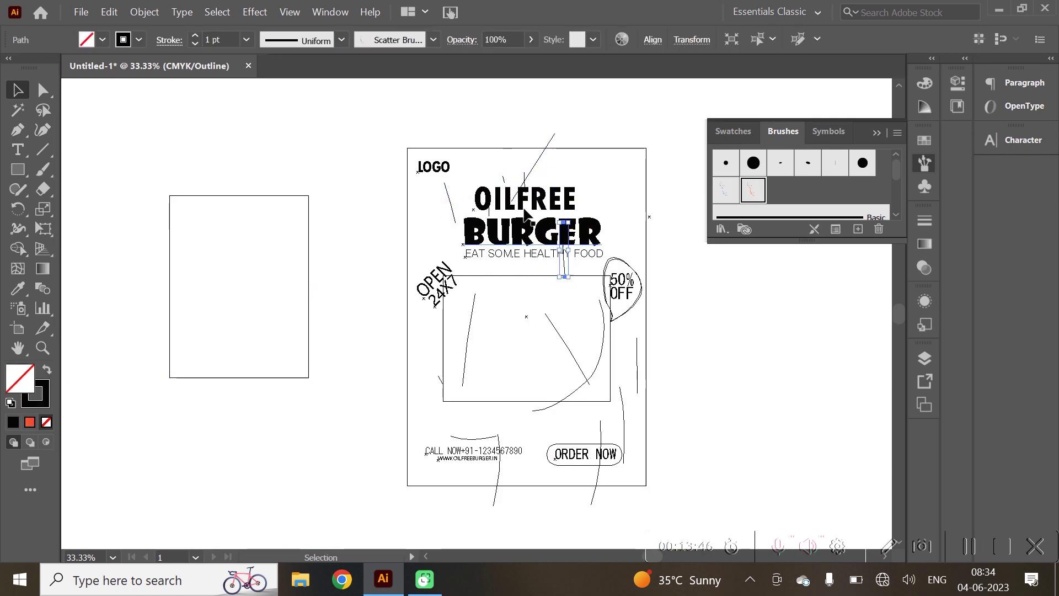
Add the left, right, CALL NOW and bottom splash strokes to the selection and group them.
shift+click(471, 212)
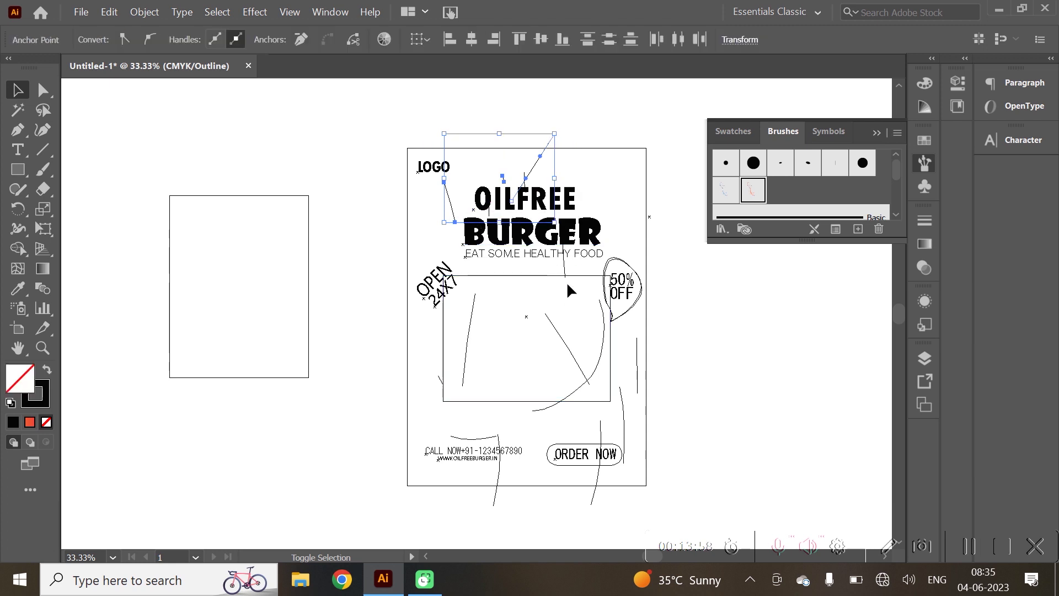
shift+click(636, 365)
shift+click(486, 437)
shift+click(500, 476)
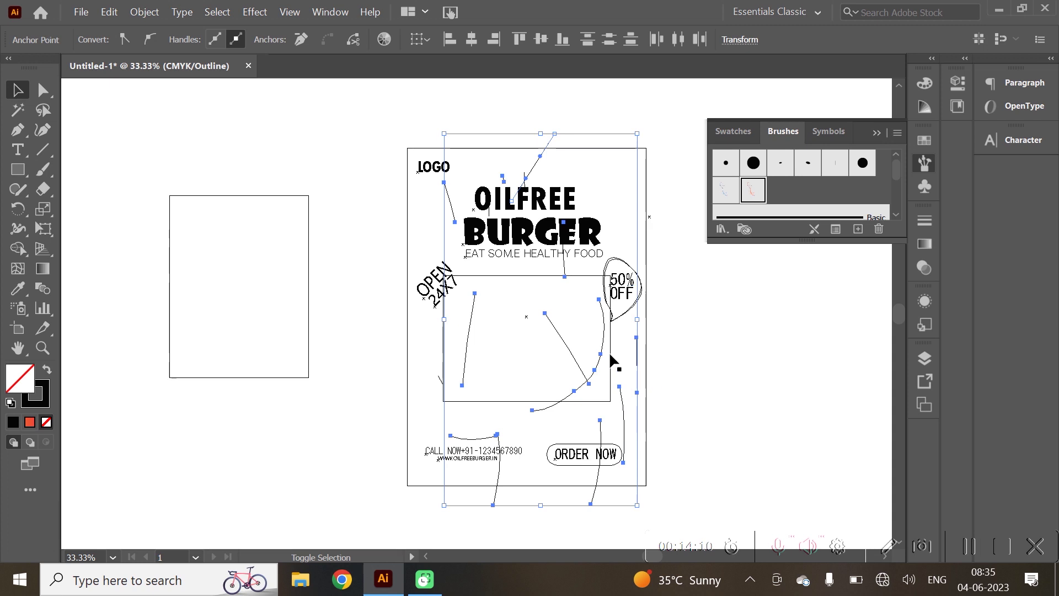
key(ctrl+y)
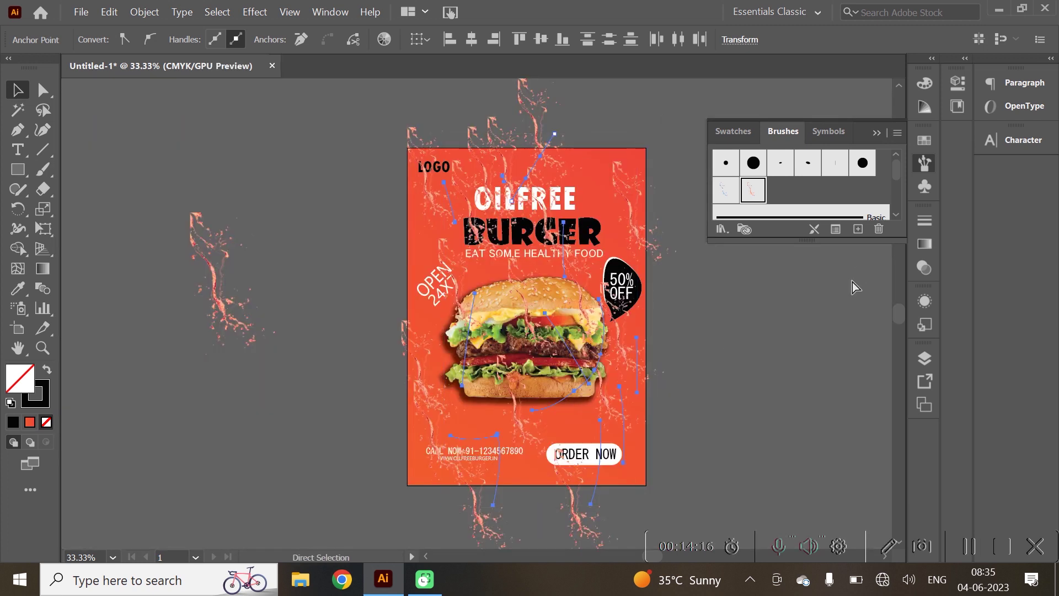
key(v)
key(v)
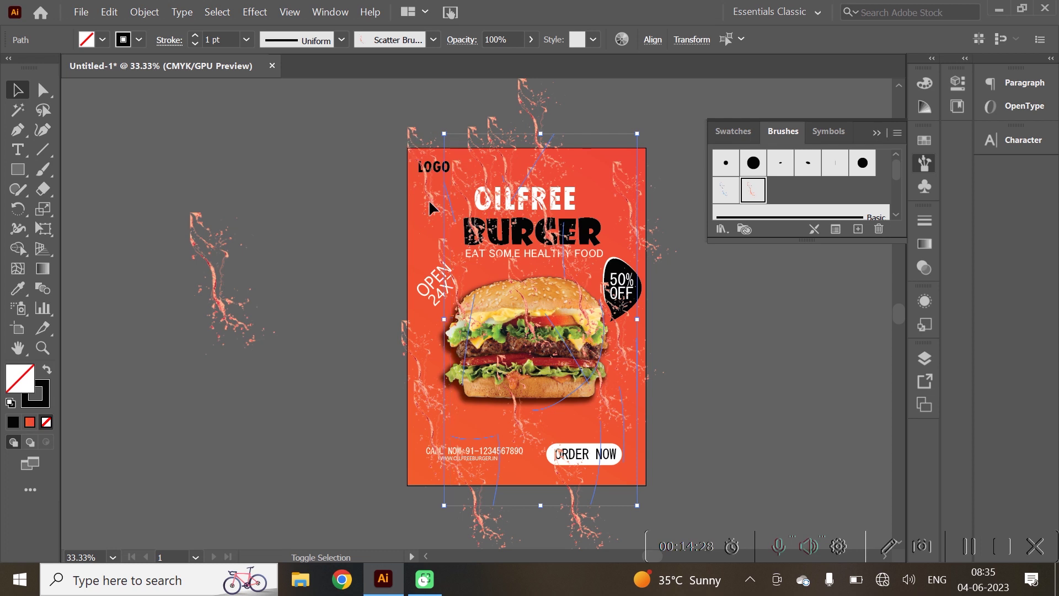
key(v)
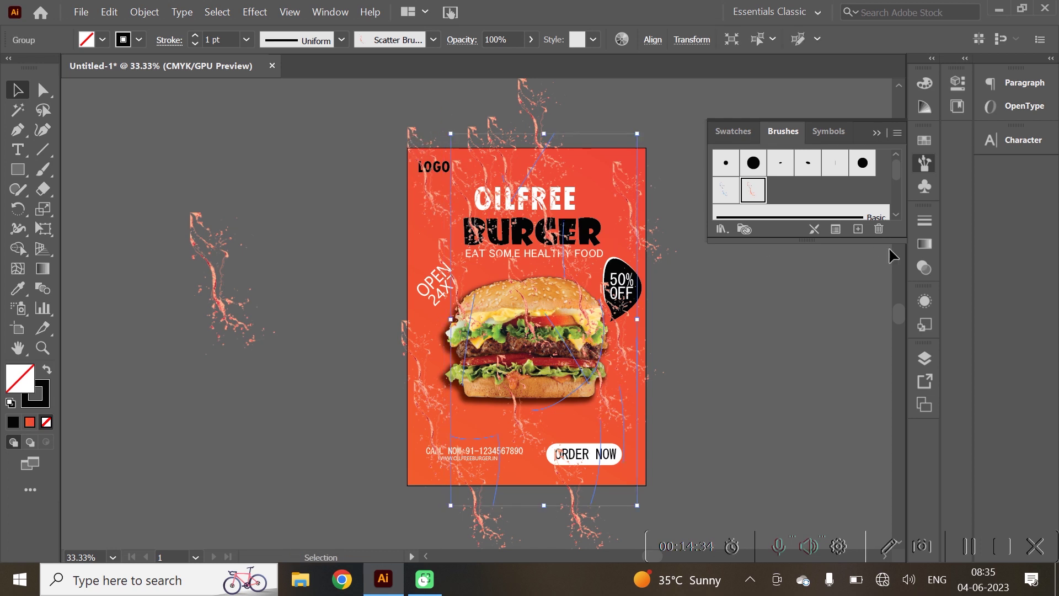
click(925, 359)
Expand the splash group in Layers and delete a stray stroke from it.
click(818, 392)
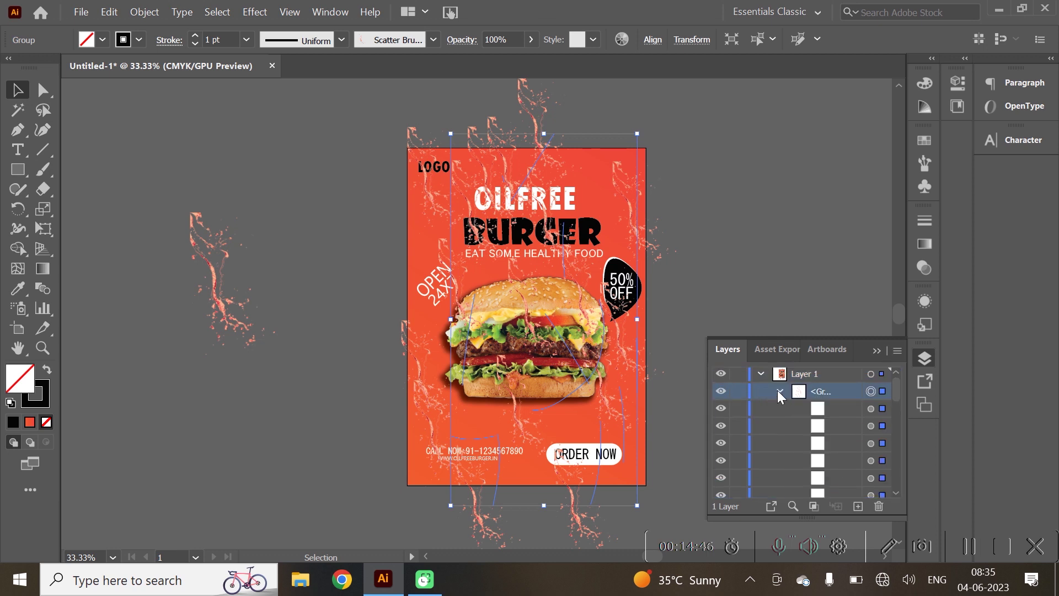
click(821, 478)
shift+click(870, 460)
shift+click(871, 426)
shift+click(870, 408)
key(ctrl+g)
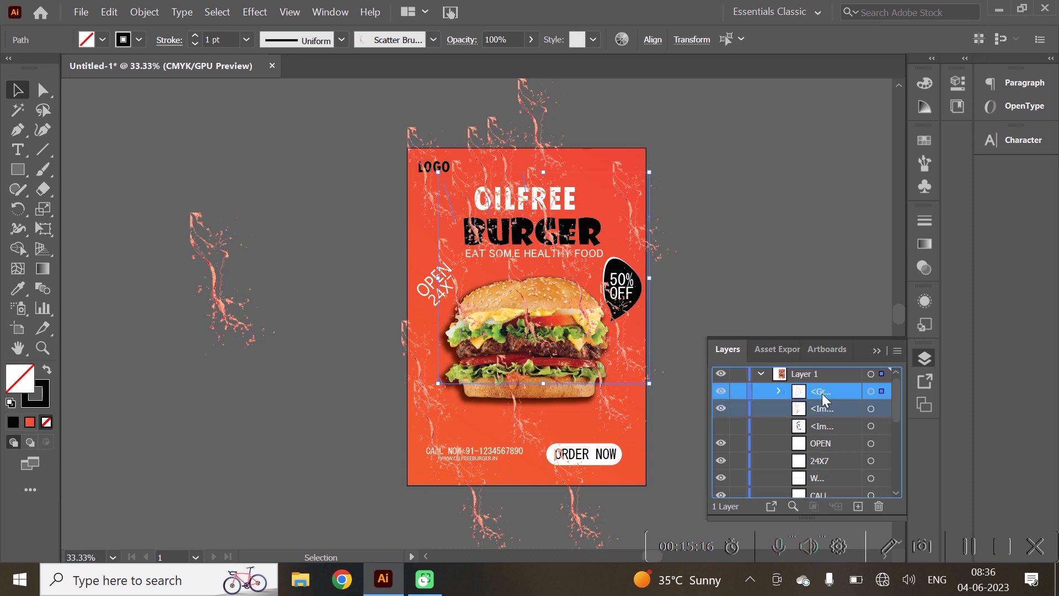
click(721, 391)
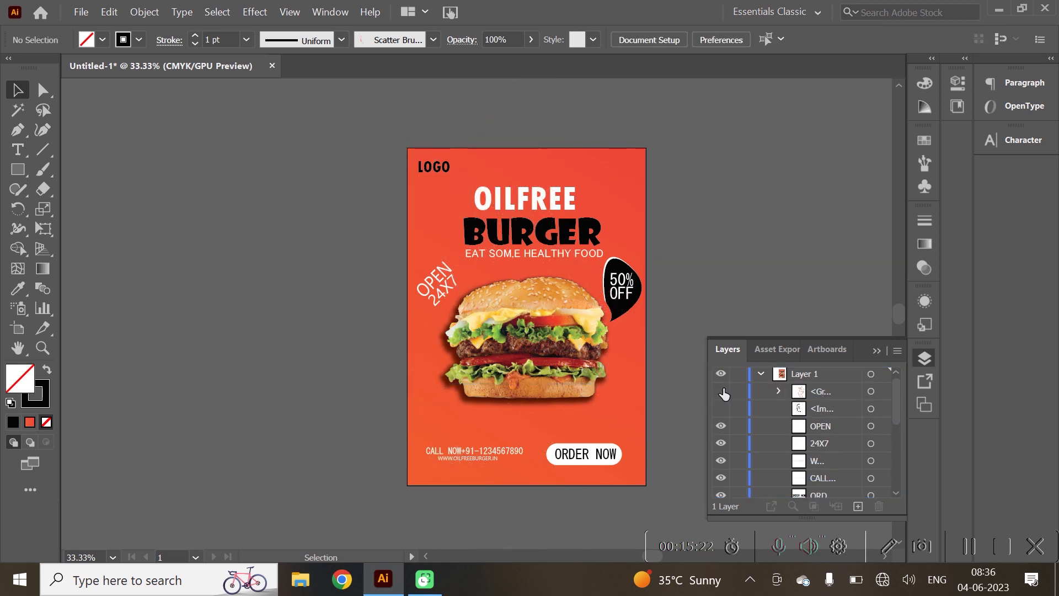
click(721, 391)
drag(822, 390, 832, 396)
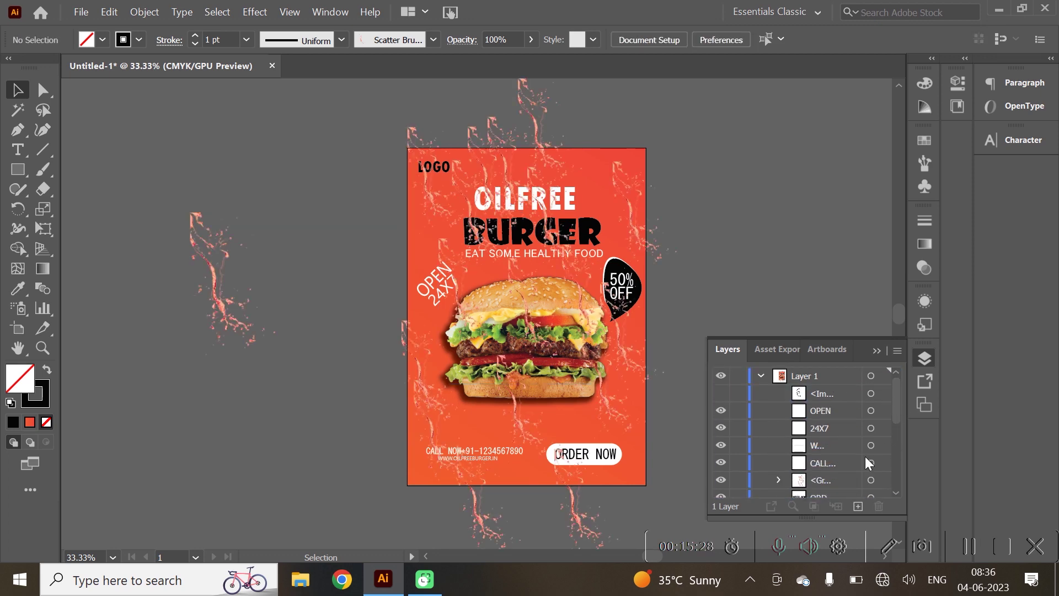
Send the splash group behind the poster's text and burger.
click(531, 118)
right_click(533, 118)
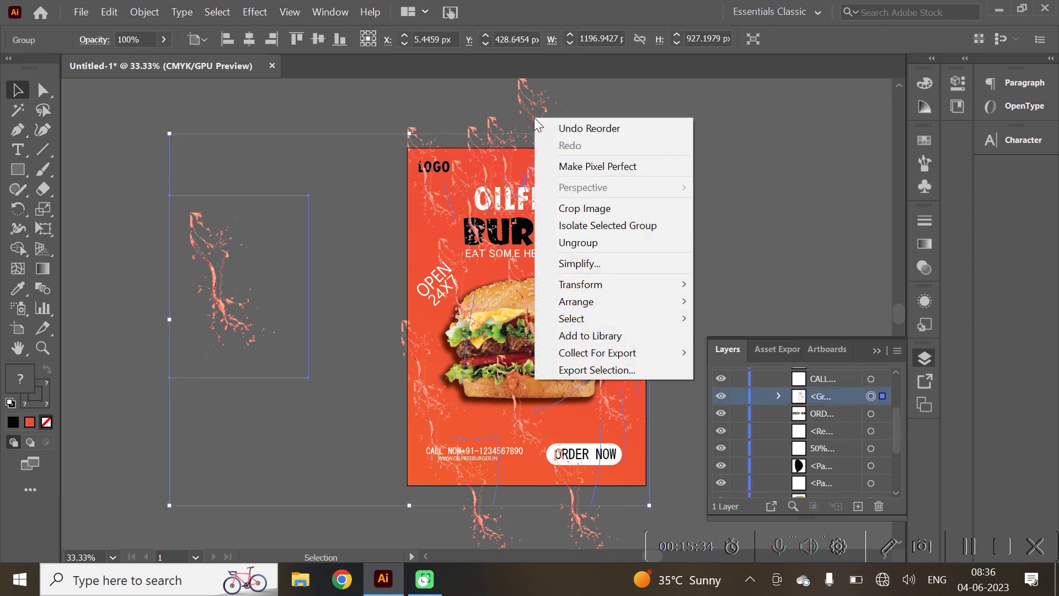
click(742, 353)
scroll(800, 441, down, 5)
Lower the splash group's opacity to 66%, then to 48%.
click(530, 39)
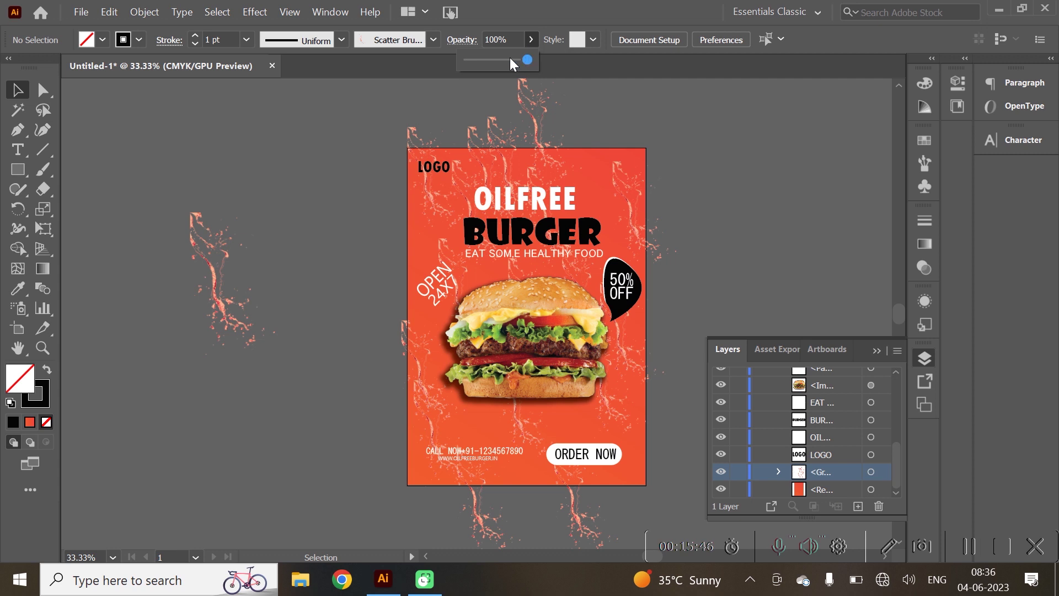
click(877, 474)
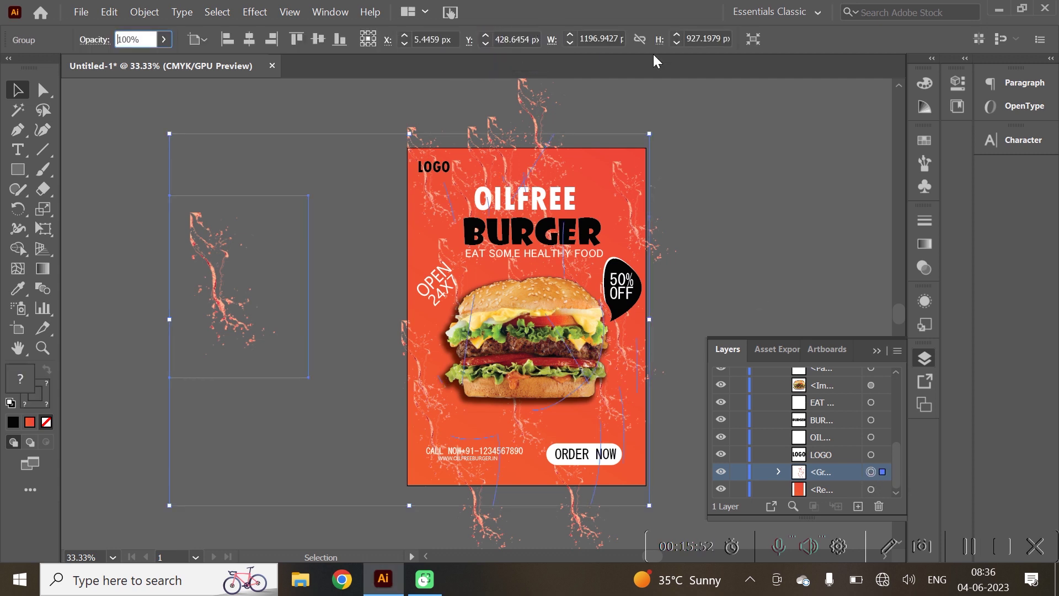
text(66)
key(Return)
click(164, 39)
drag(144, 65, 130, 65)
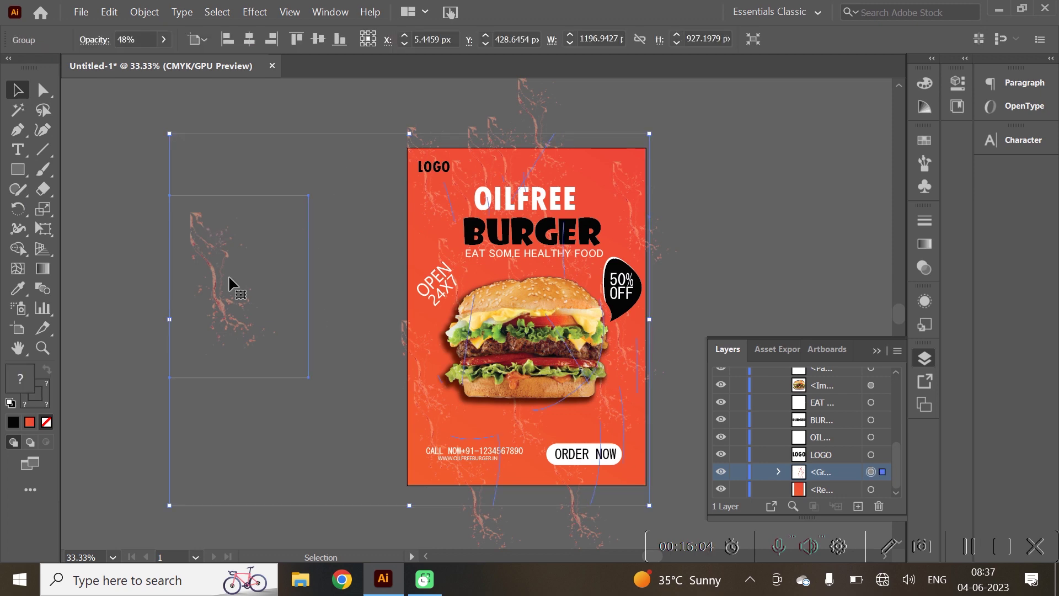
Hide the original splash image at left while editing the group.
double_click(190, 241)
key(ctrl+3)
double_click(235, 250)
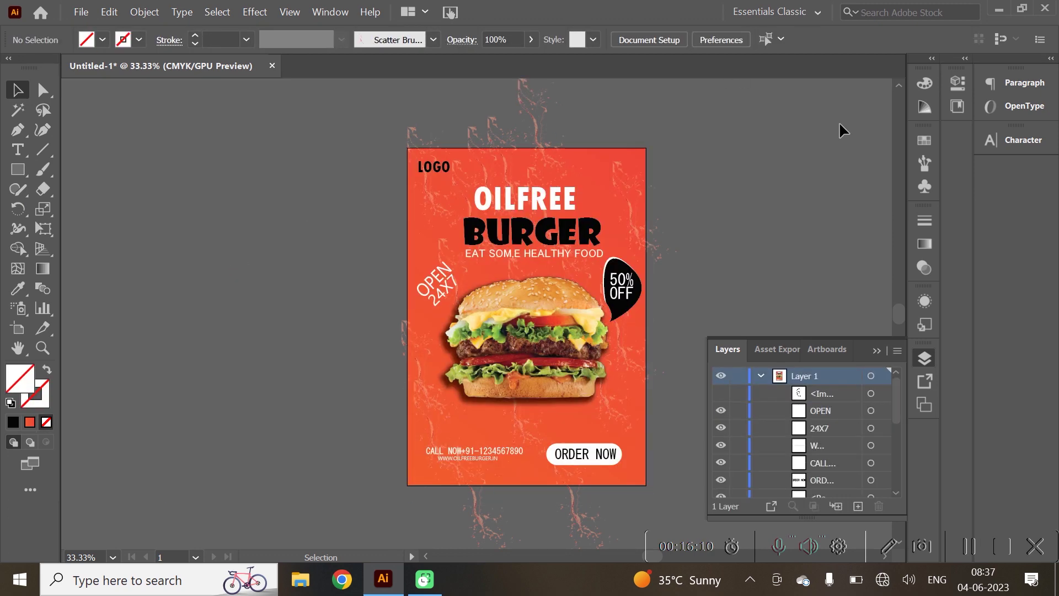
scroll(772, 201, up, 1)
scroll(433, 111, down, 1)
scroll(666, 193, up, 1)
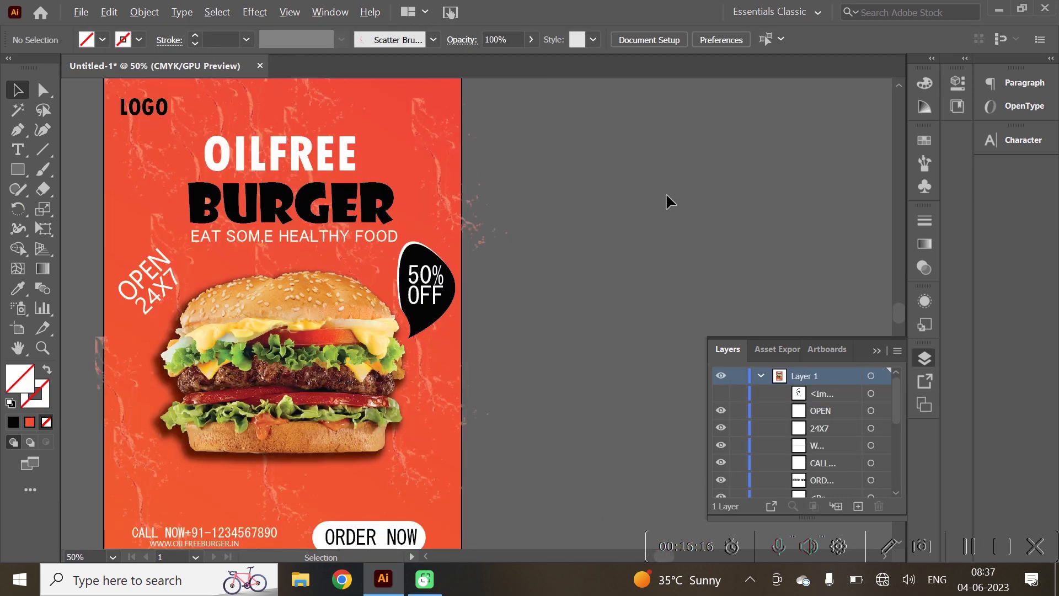
scroll(666, 194, down, 2)
click(612, 113)
Make the hidden curly arrow image beside the burger visible.
click(389, 118)
scroll(496, 291, up, 1)
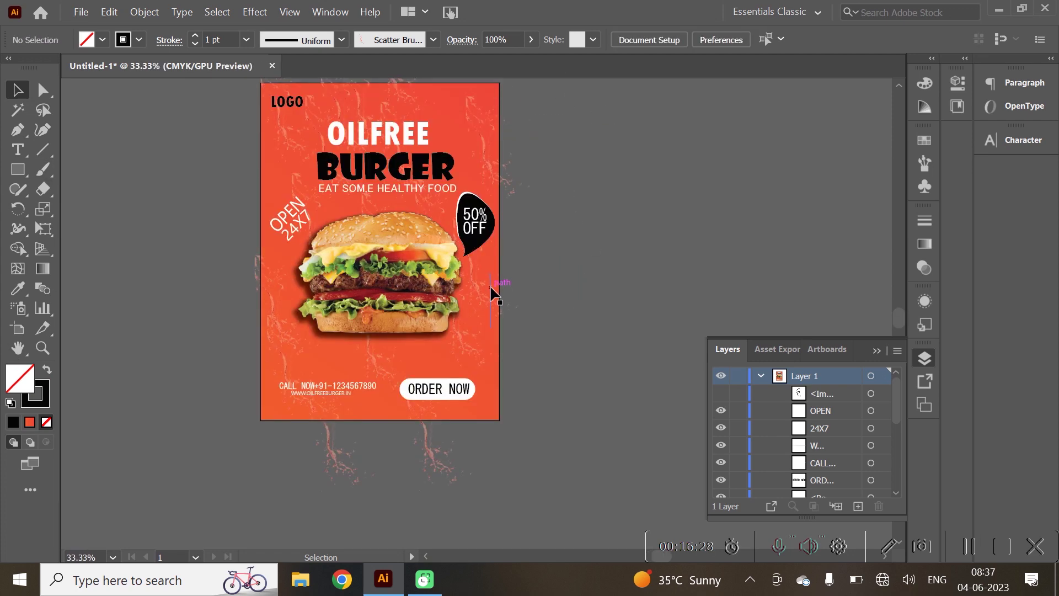
click(721, 392)
scroll(621, 315, down, 2)
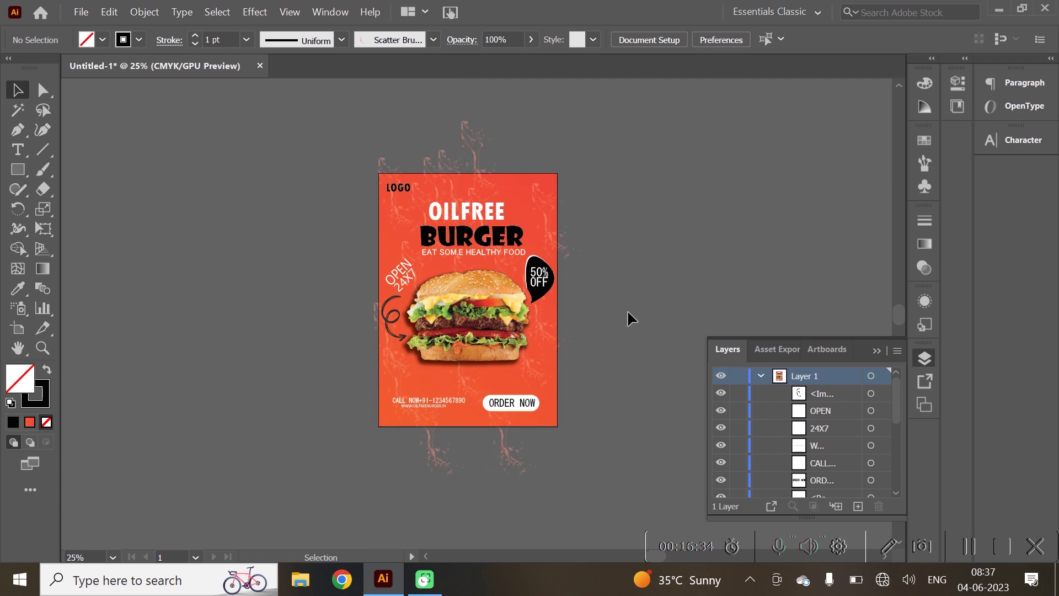
Draw a closed curved blob across the poster's top-right corner with the Pen tool.
key(p)
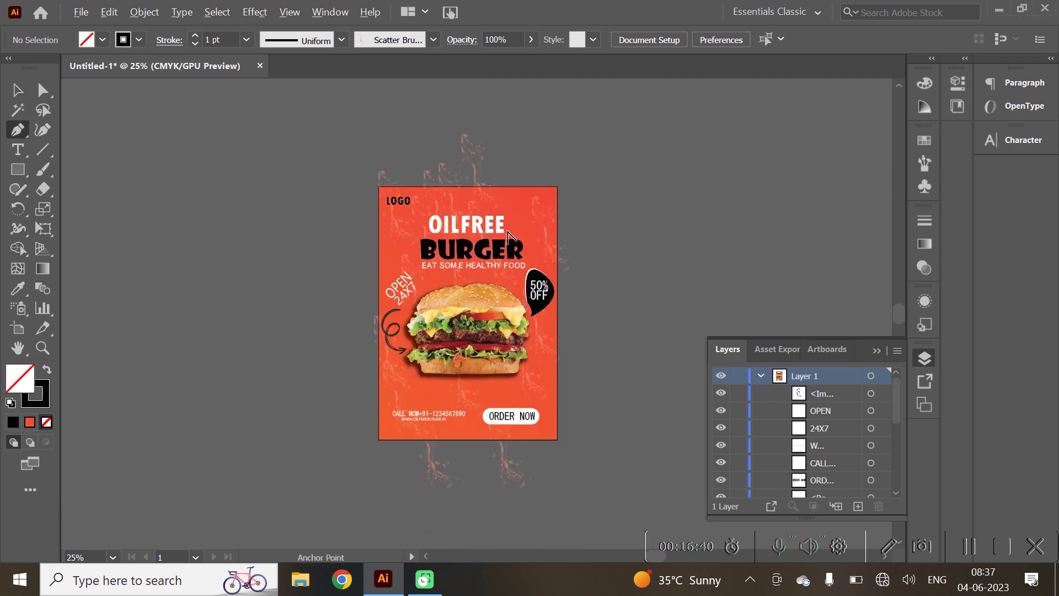
key(ctrl+1)
scroll(380, 176, up, 3)
click(361, 172)
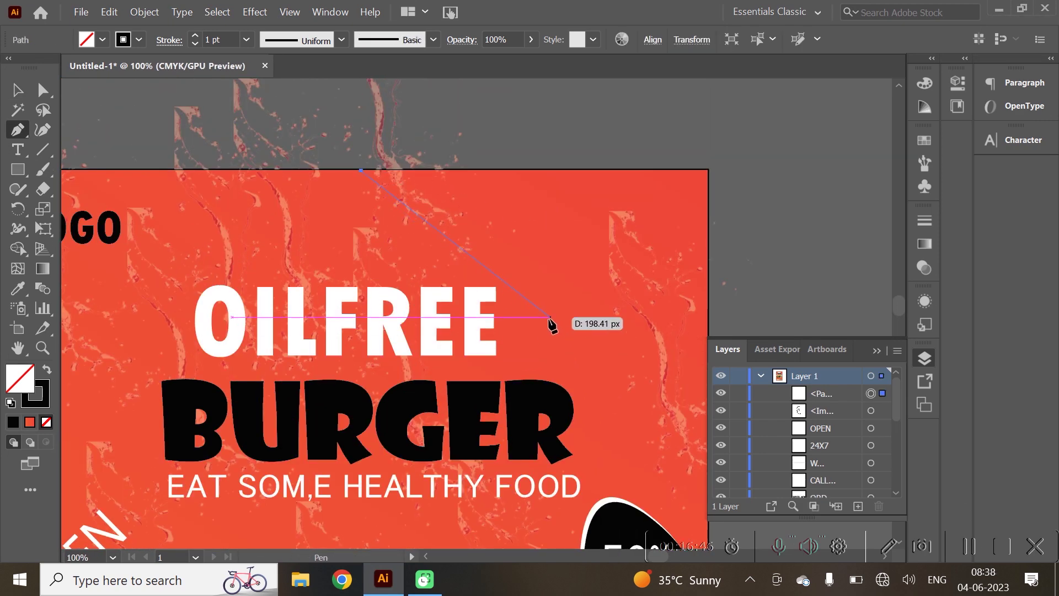
drag(524, 333, 712, 304)
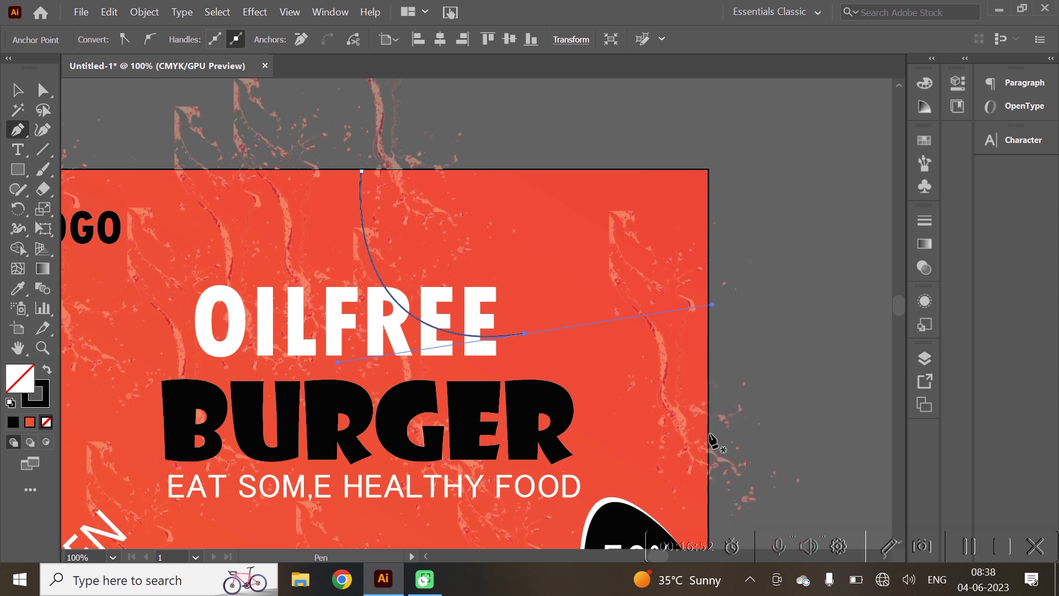
key(ctrl+z)
drag(541, 342, 539, 343)
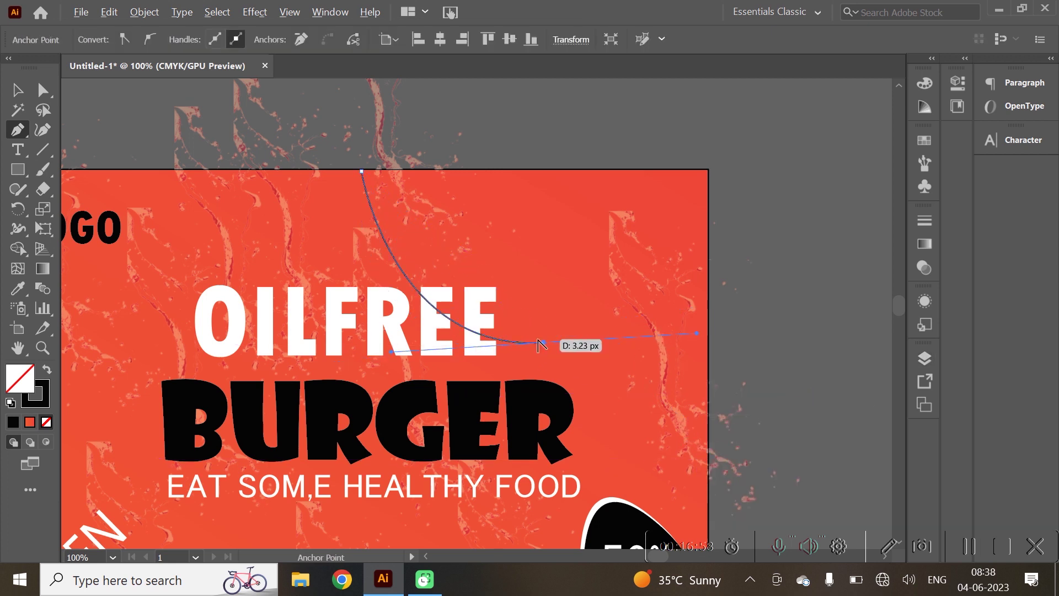
drag(708, 425, 845, 310)
click(708, 426)
click(708, 169)
click(361, 170)
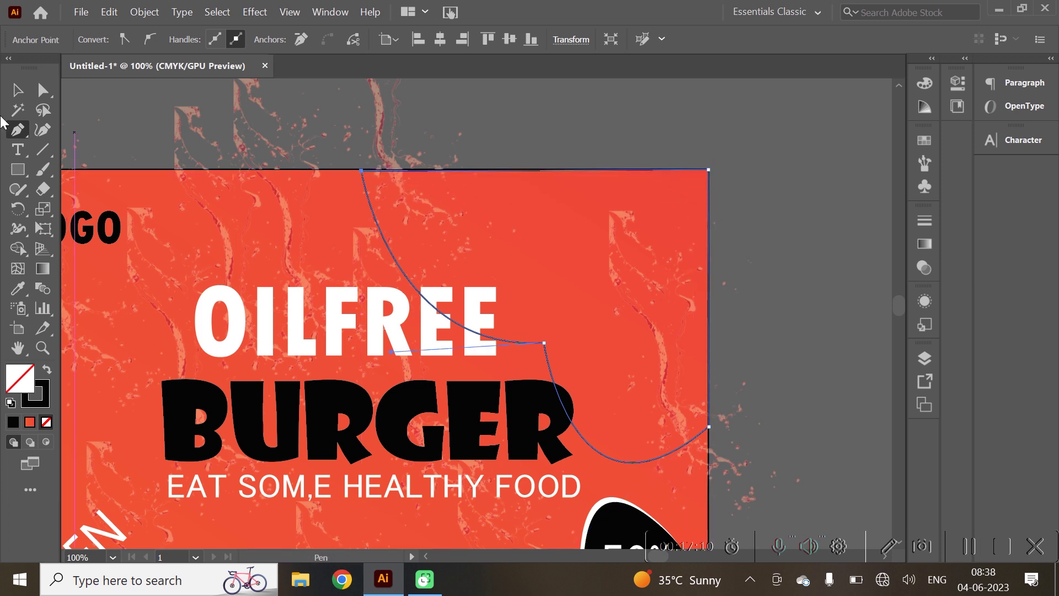
Give the blob a black fill and no stroke.
click(17, 90)
click(803, 193)
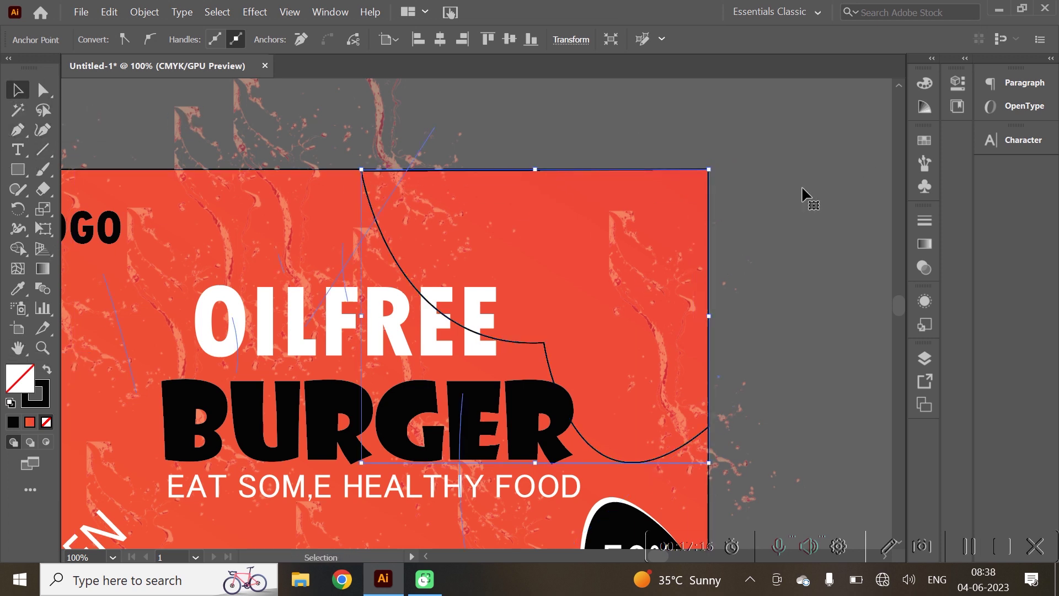
click(397, 267)
click(88, 40)
click(46, 65)
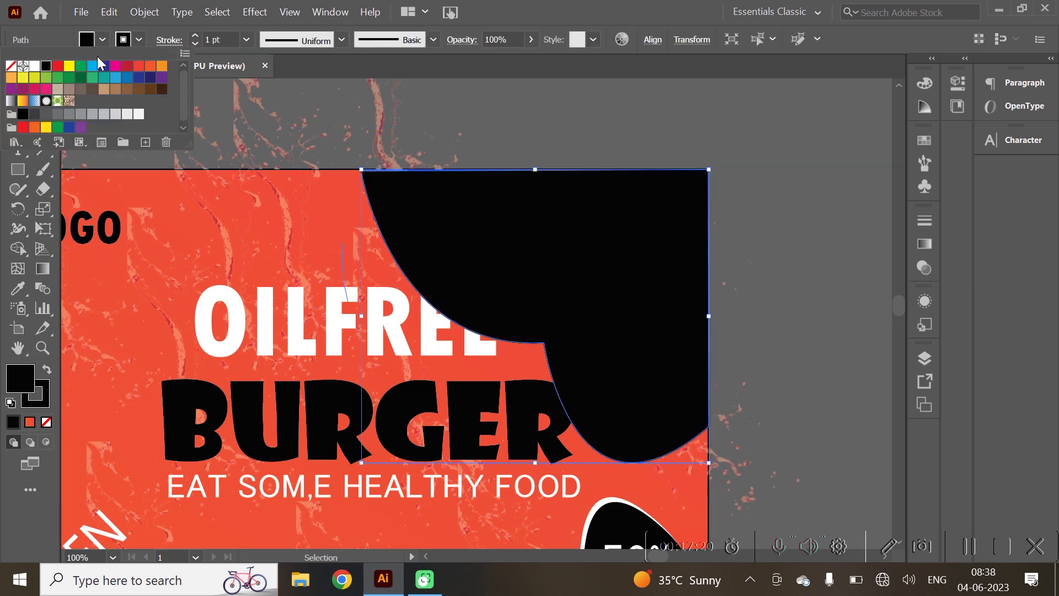
click(139, 39)
click(10, 65)
key(ctrl+minus)
key(ctrl+minus)
key(ctrl+minus)
Bring the OILFREE headline to the front, above the black blob.
right_click(588, 190)
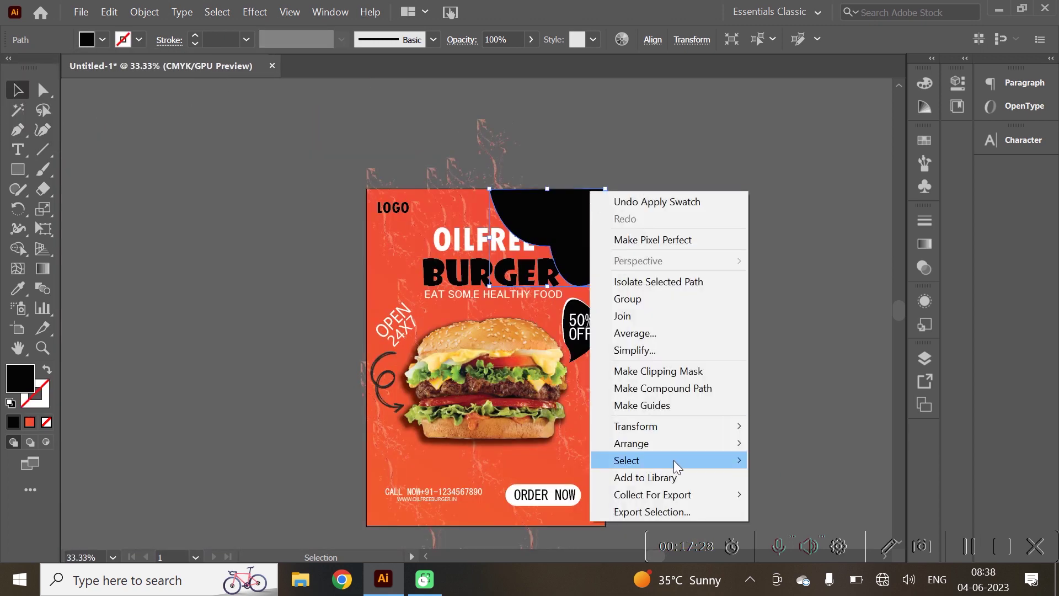
right_click(474, 238)
click(780, 471)
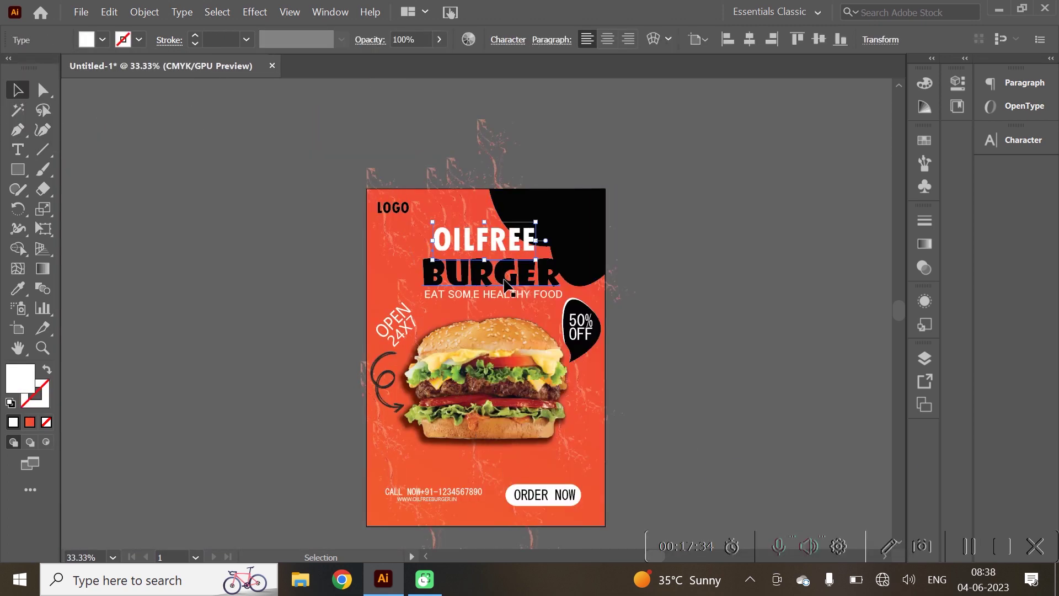
right_click(520, 256)
click(774, 237)
Try a lower opacity on the black blob, then restore it to full.
click(579, 198)
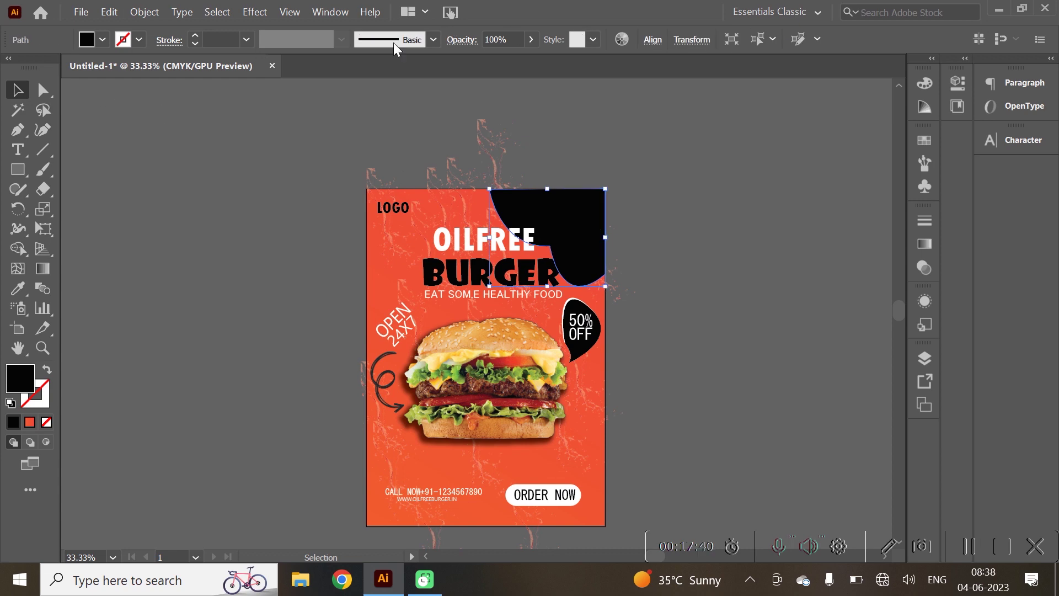
click(531, 39)
mouse_move(531, 59)
mouse_down()
mouse_move(449, 65)
mouse_move(533, 60)
mouse_up()
click(594, 101)
scroll(716, 340, down, 2)
scroll(621, 343, up, 3)
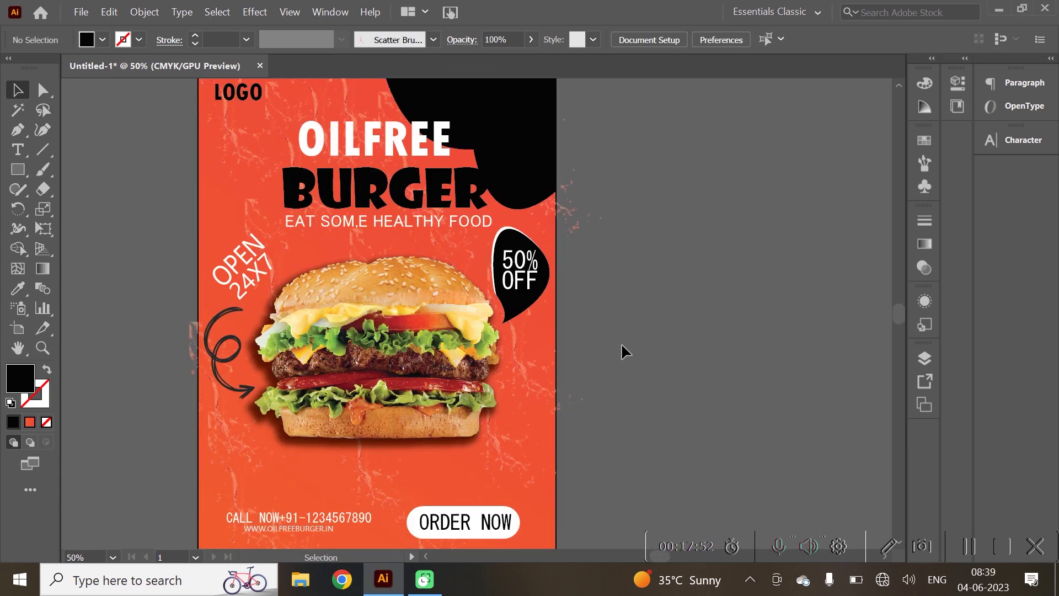
scroll(411, 185, up, 2)
click(463, 232)
Add a white Normal-mode drop shadow with 1 px blur to BURGER.
click(929, 142)
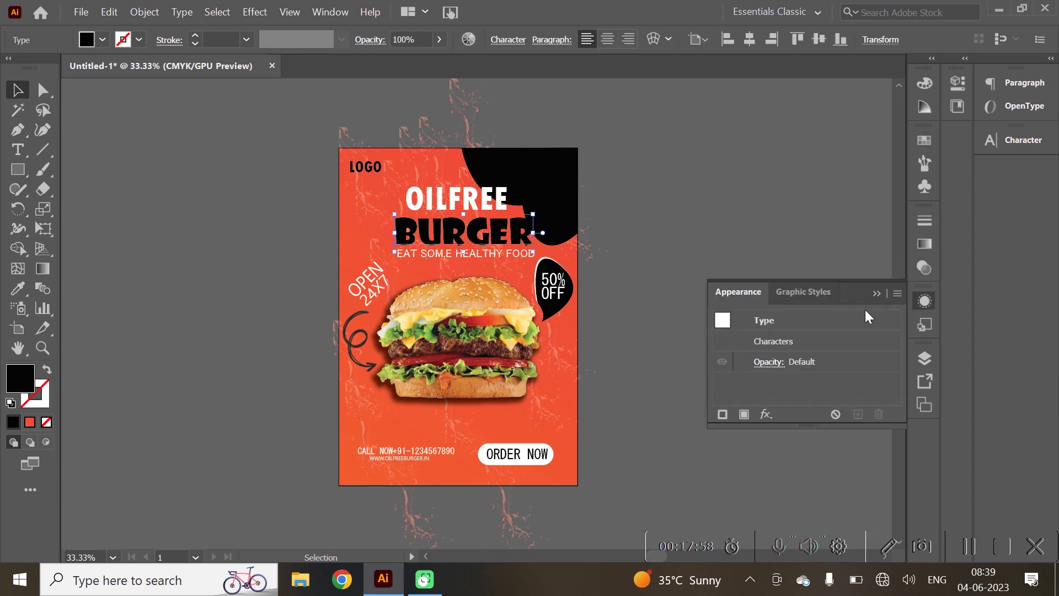
click(765, 414)
click(931, 171)
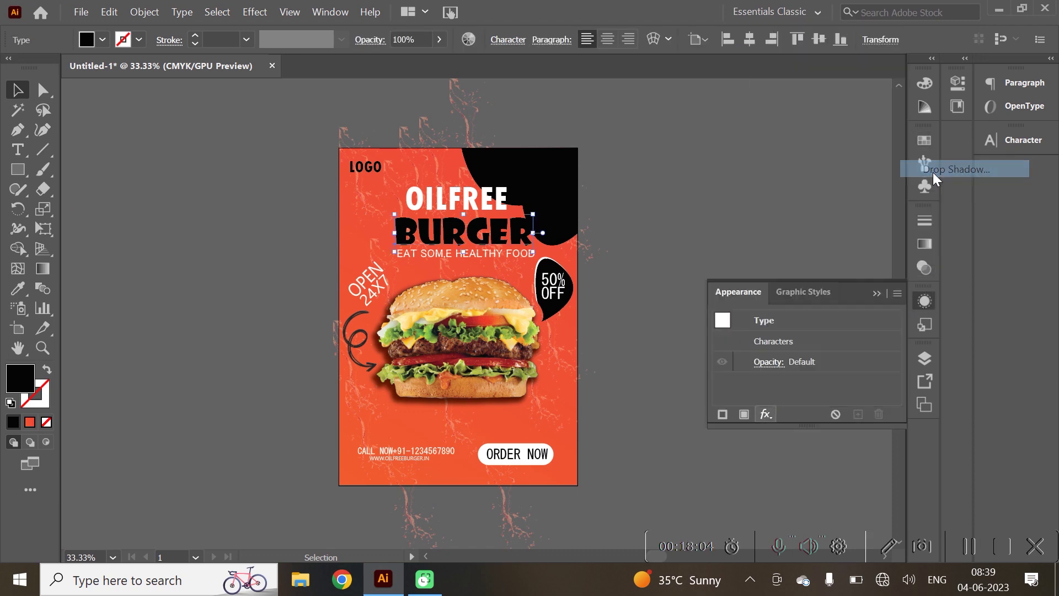
click(862, 270)
click(314, 178)
click(696, 190)
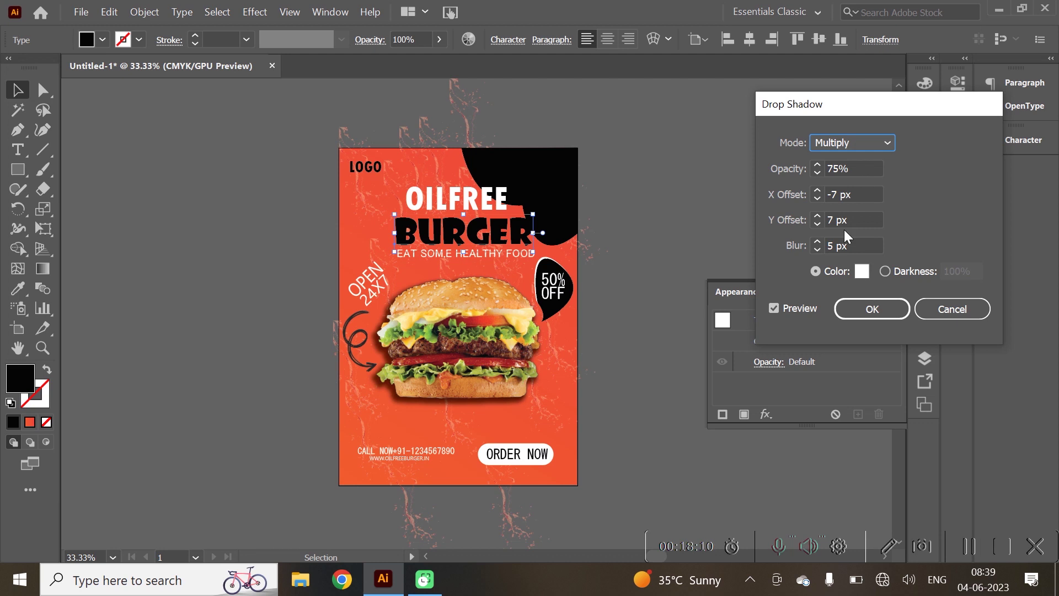
click(818, 250)
click(852, 142)
click(844, 163)
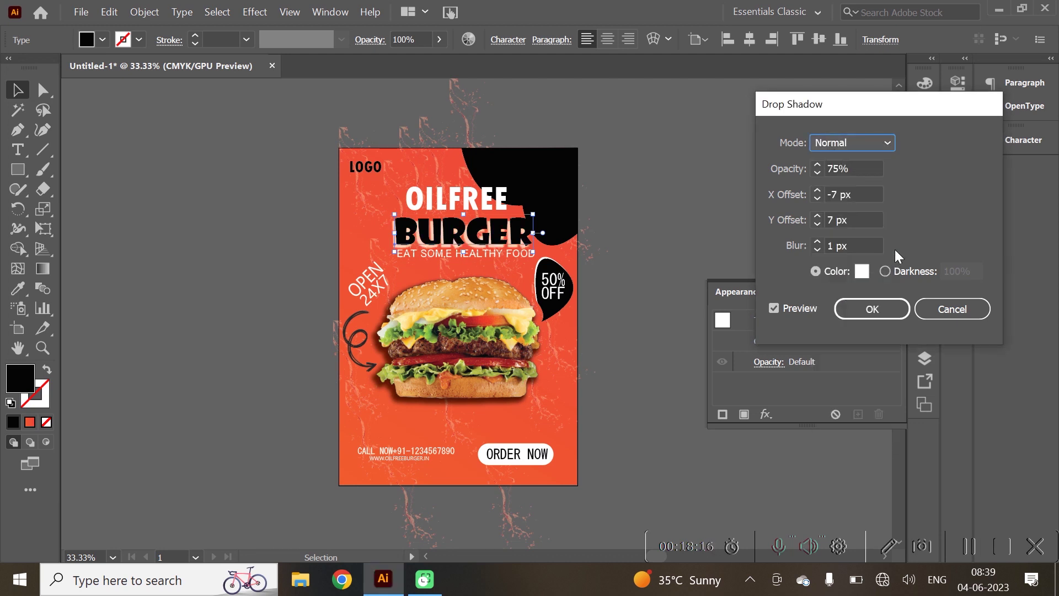
click(863, 307)
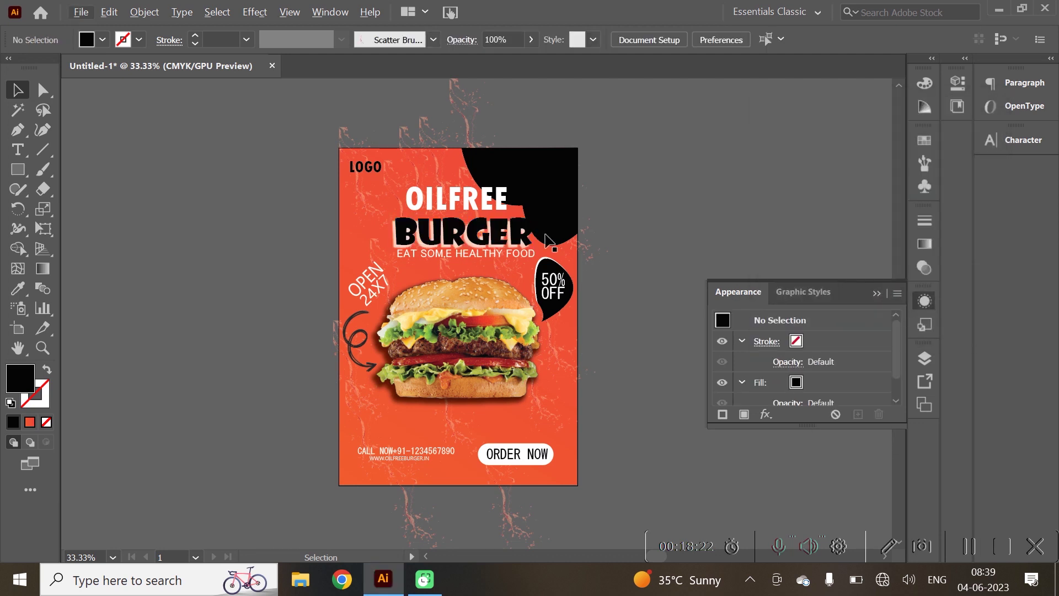
Nudge the BURGER and OILFREE titles slightly to the left.
drag(478, 234, 466, 234)
click(619, 243)
drag(458, 198, 443, 199)
click(570, 152)
scroll(693, 218, down, 1)
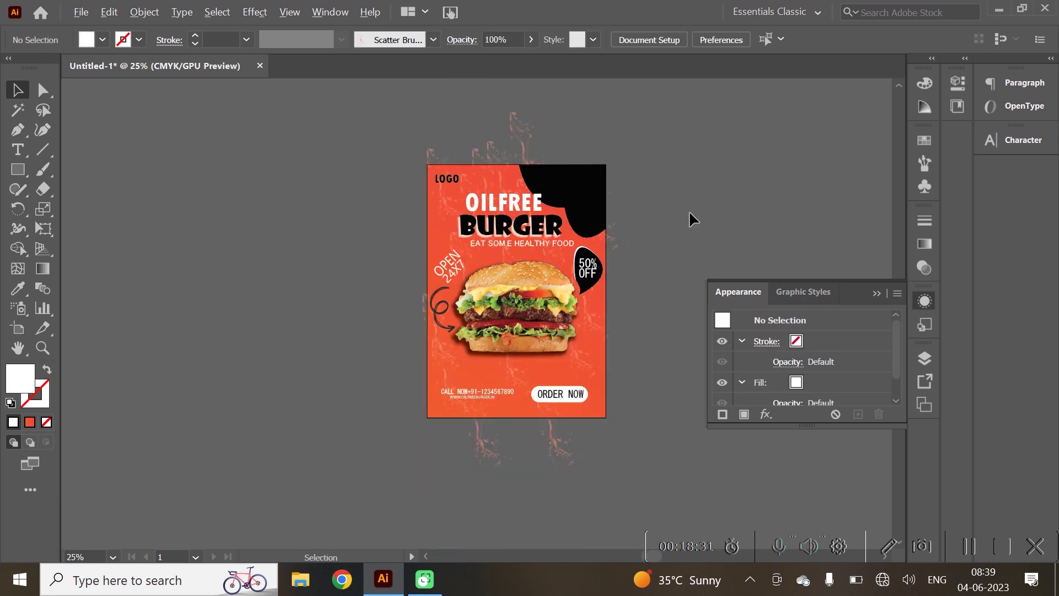
Draw a curved leaf shape with the Pen tool.
click(18, 136)
click(139, 210)
drag(226, 142, 244, 137)
drag(166, 211, 142, 218)
click(135, 245)
Fill the leaf black and scale it down beside the burger.
key(v)
click(161, 177)
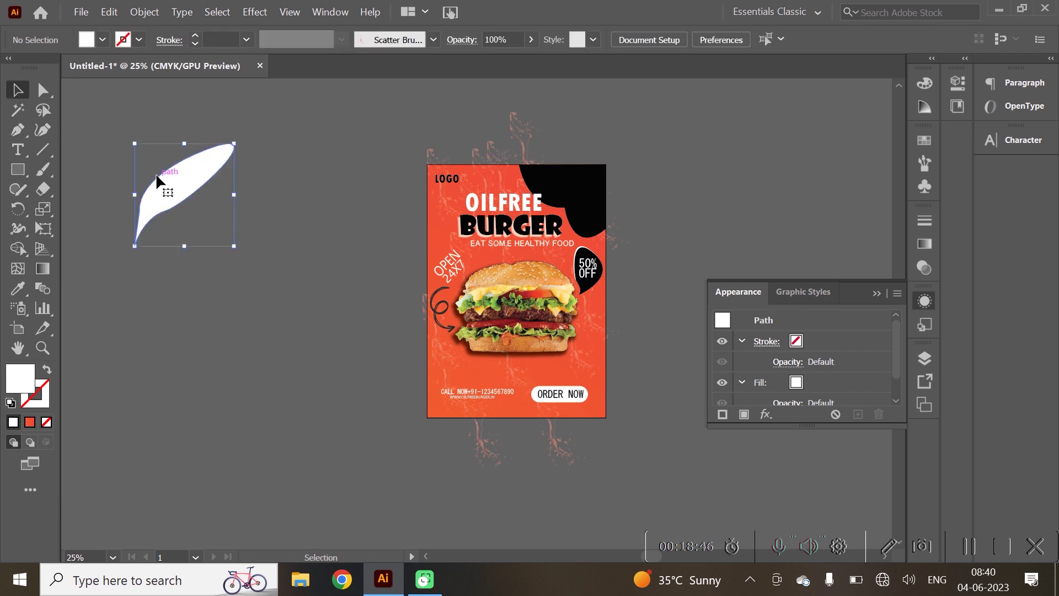
click(182, 198)
click(102, 40)
click(33, 72)
mouse_move(234, 143)
mouse_down()
mouse_move(178, 185)
mouse_move(591, 350)
mouse_up()
scroll(634, 335, up, 3)
scroll(634, 335, down, 1)
mouse_move(485, 350)
mouse_down()
mouse_move(437, 380)
mouse_move(442, 333)
mouse_move(464, 386)
mouse_up()
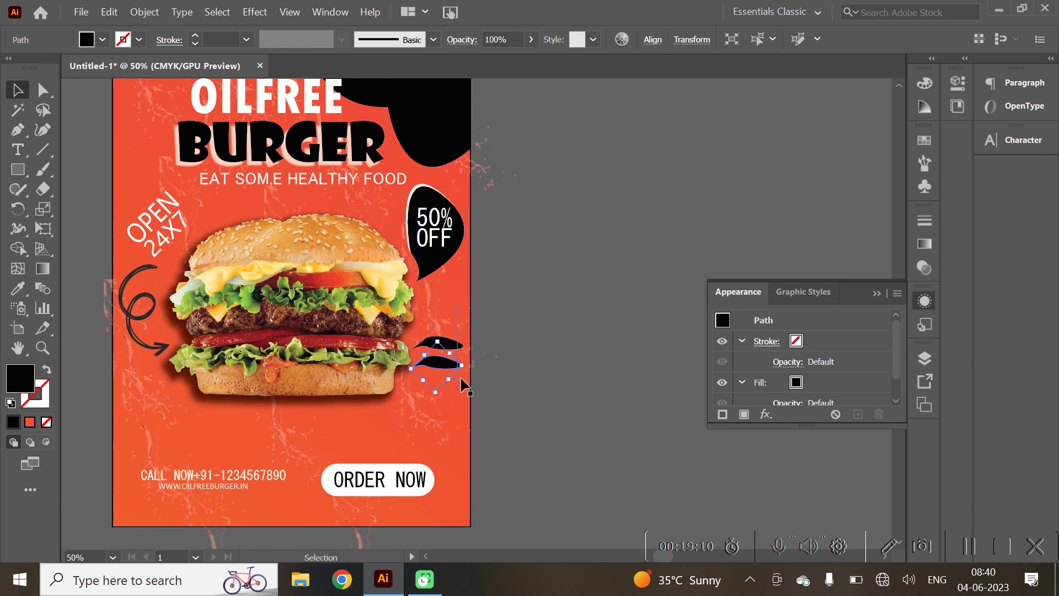
Copy the leaf below the original and reflect the copy.
mouse_move(435, 350)
mouse_down()
mouse_move(437, 415)
mouse_move(448, 428)
mouse_move(436, 364)
mouse_up()
right_click(436, 364)
click(607, 301)
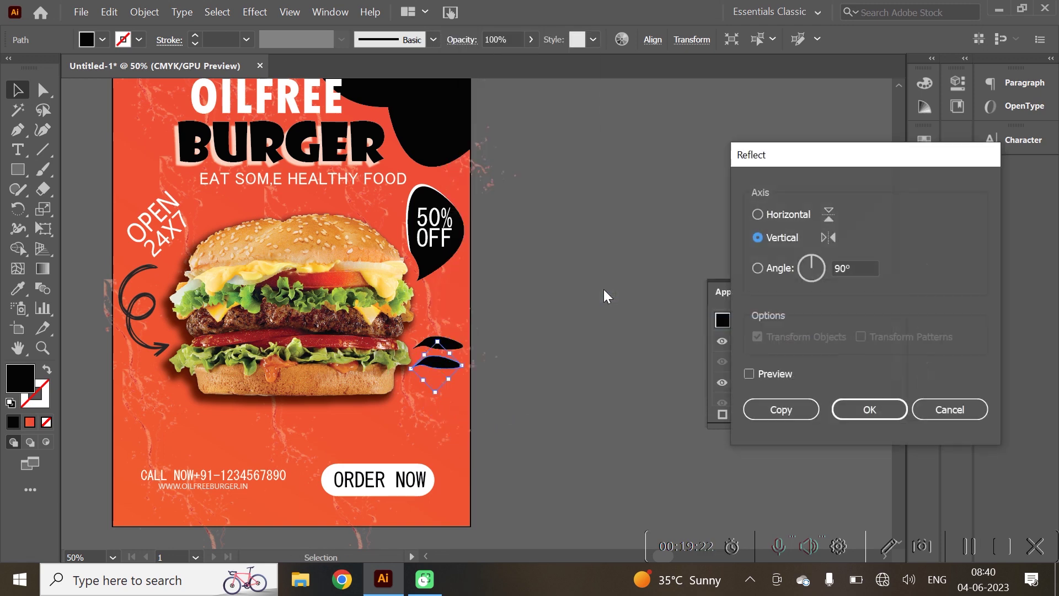
click(863, 406)
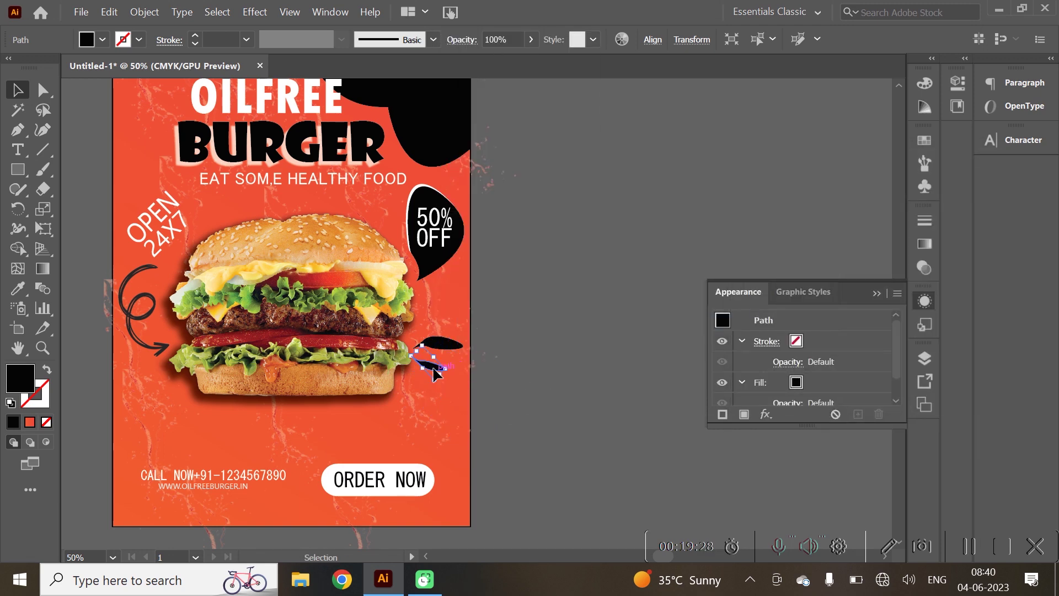
click(469, 381)
click(518, 359)
click(433, 369)
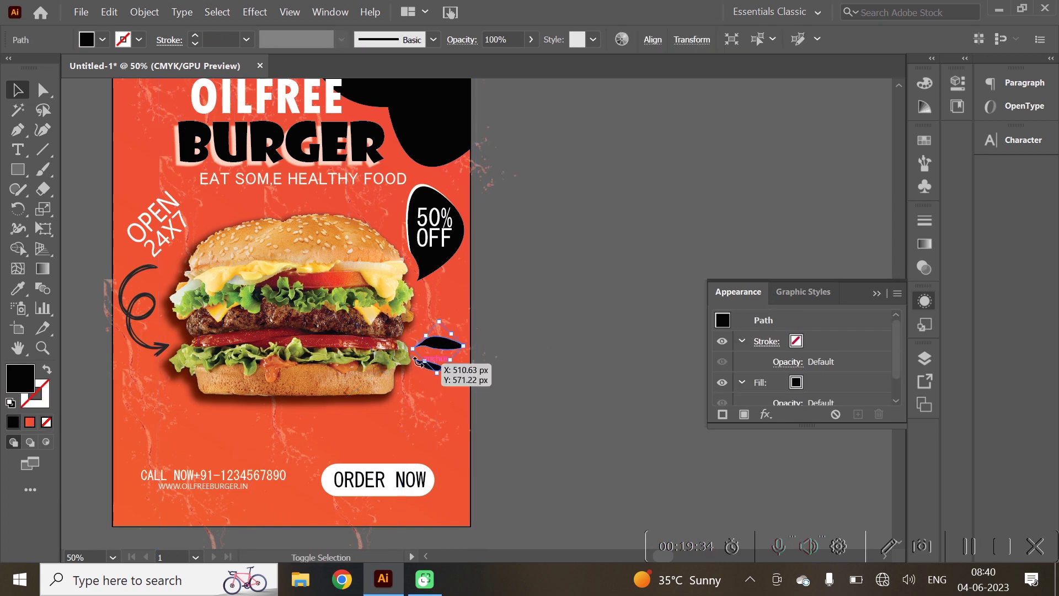
Duplicate the two-leaf pair and place the copy left of the burger.
scroll(433, 368, up, 1)
scroll(429, 362, up, 2)
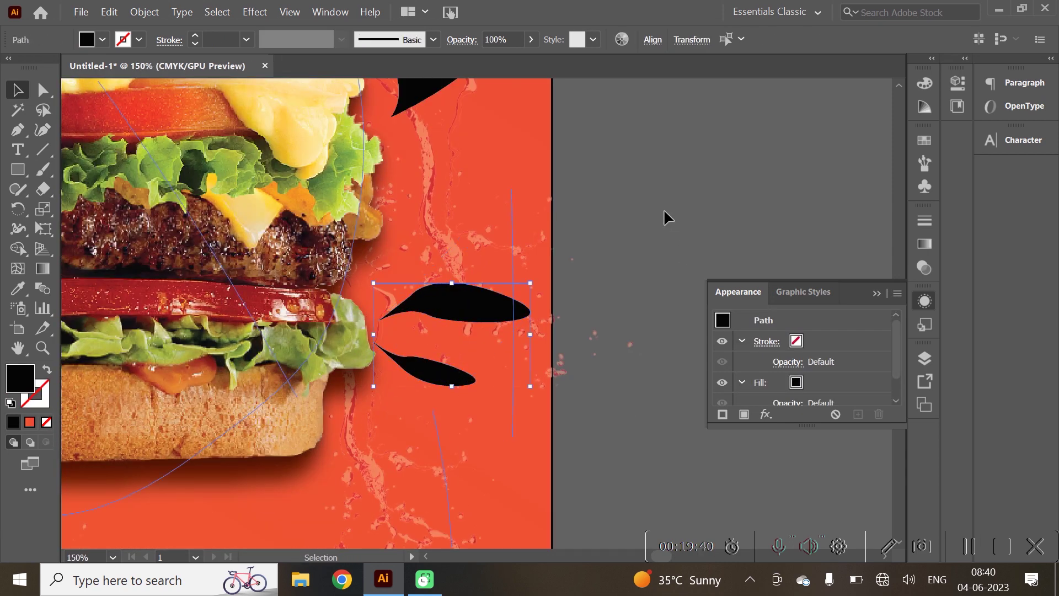
key(ctrl+v)
drag(441, 310, 83, 375)
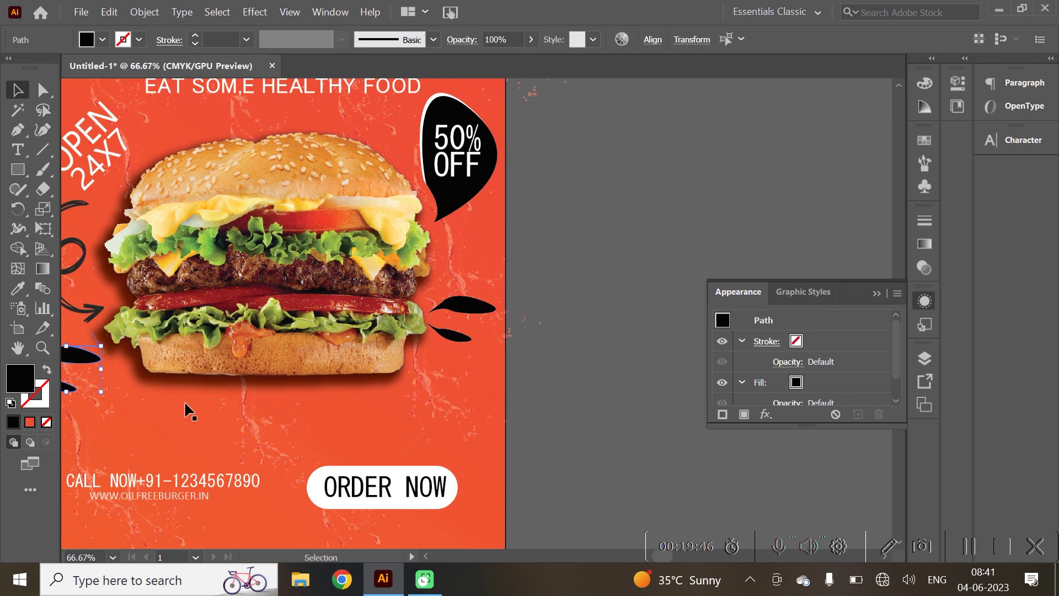
key(ctrl+minus)
key(ctrl+minus)
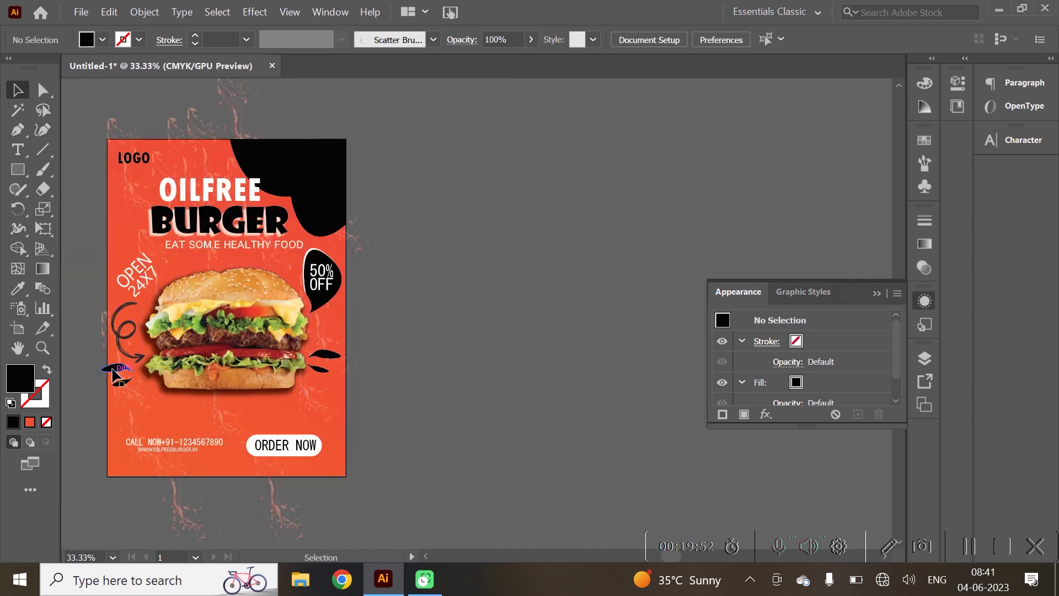
click(478, 356)
Draw a curved Pen-tool shape across the poster's bottom and fill it black.
key(ctrl+minus)
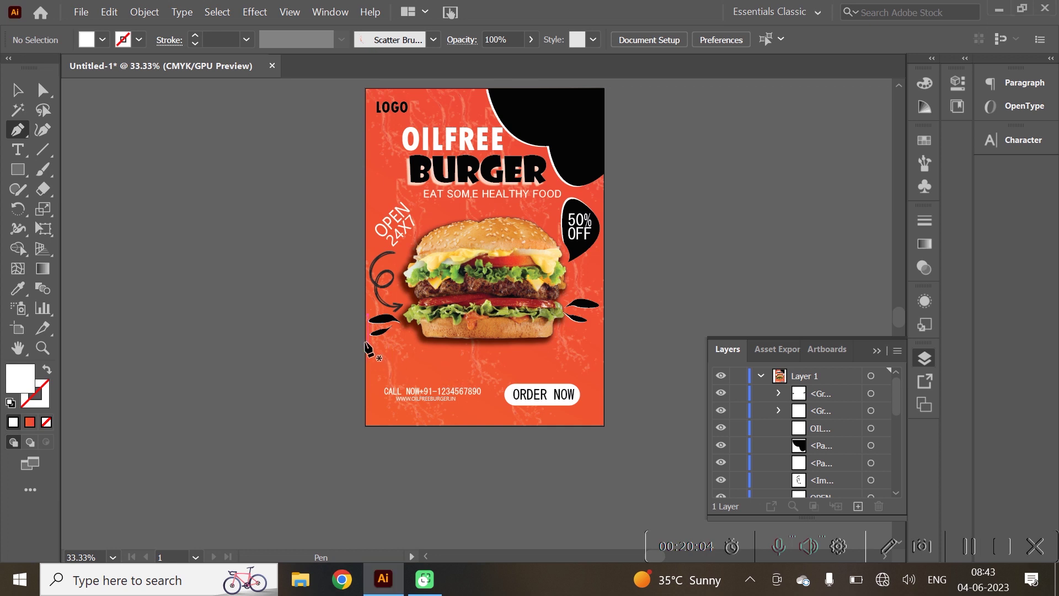
click(365, 341)
drag(484, 373, 524, 443)
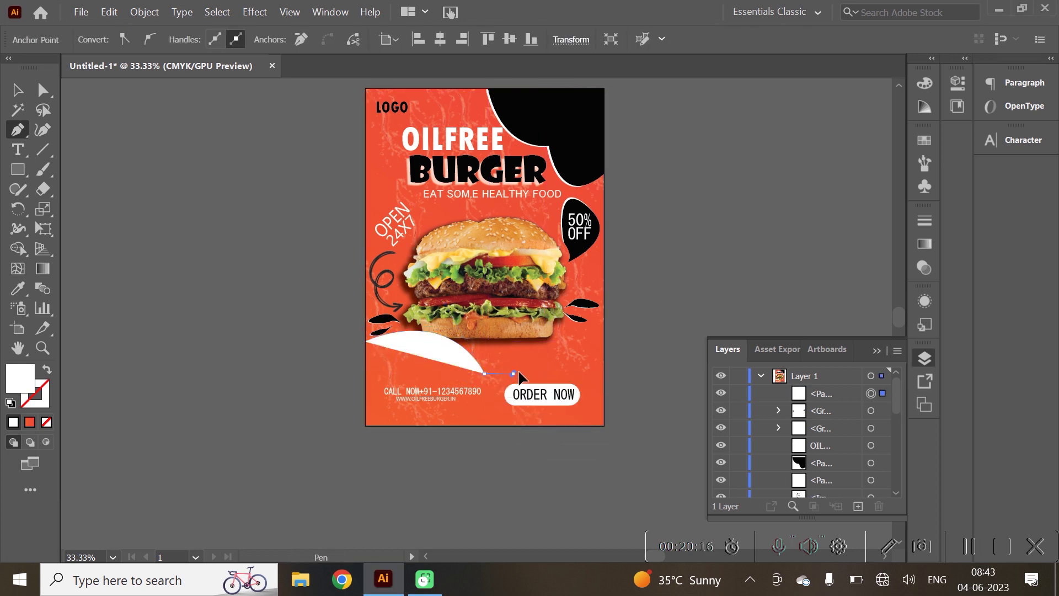
click(550, 425)
click(365, 425)
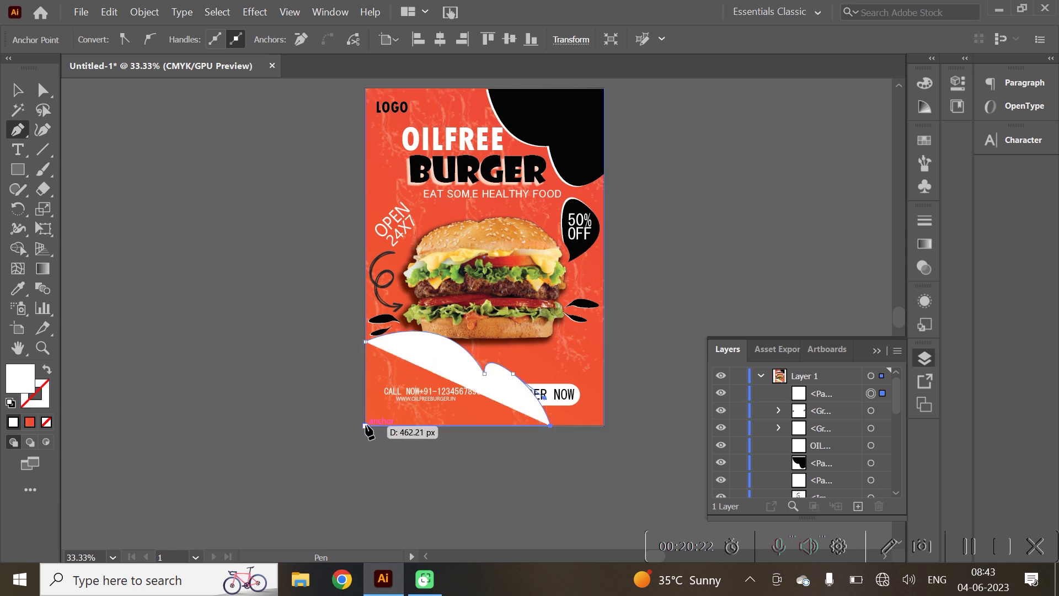
click(17, 90)
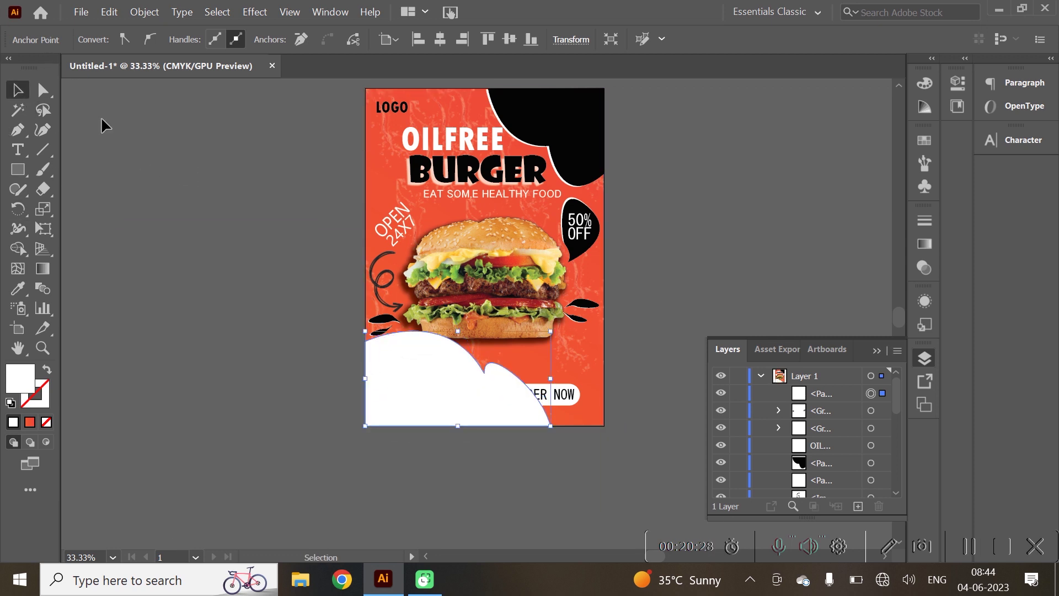
click(386, 402)
click(103, 40)
click(39, 77)
Narrow the black bottom shape so the ORDER NOW button is uncovered.
click(287, 302)
click(371, 383)
drag(550, 378, 528, 378)
click(660, 346)
Bring the ORDER NOW button background and its text in front of the black shape.
click(482, 416)
right_click(563, 404)
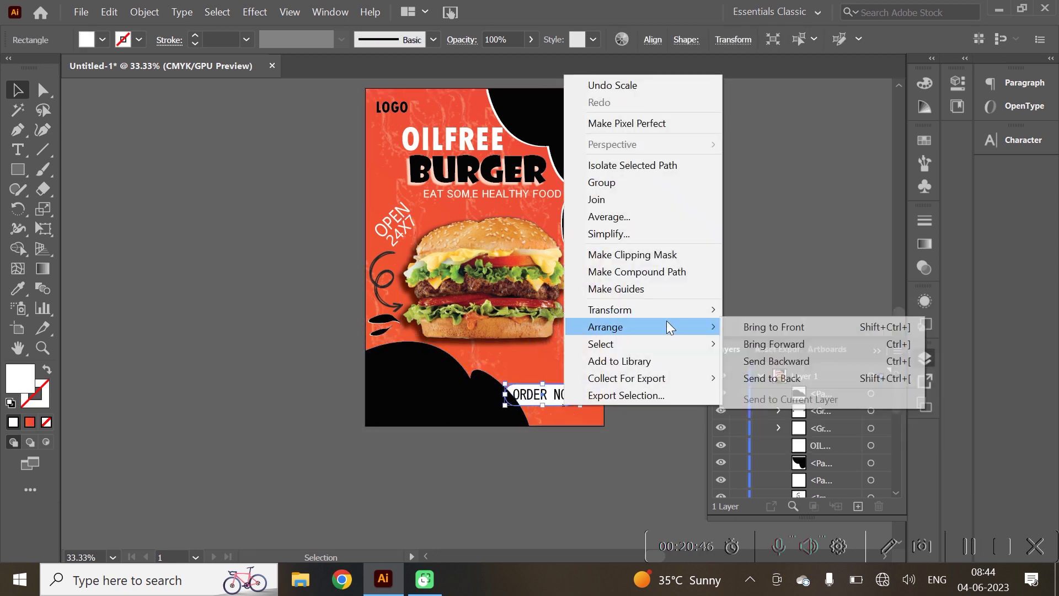
click(755, 326)
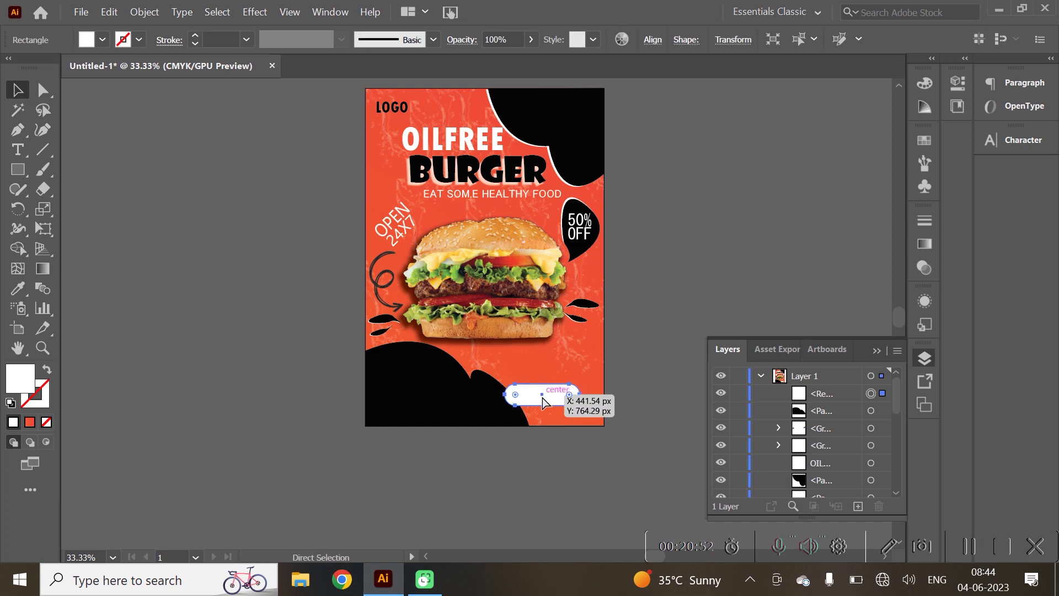
key(ctrl+y)
click(537, 394)
right_click(536, 394)
click(835, 312)
click(815, 275)
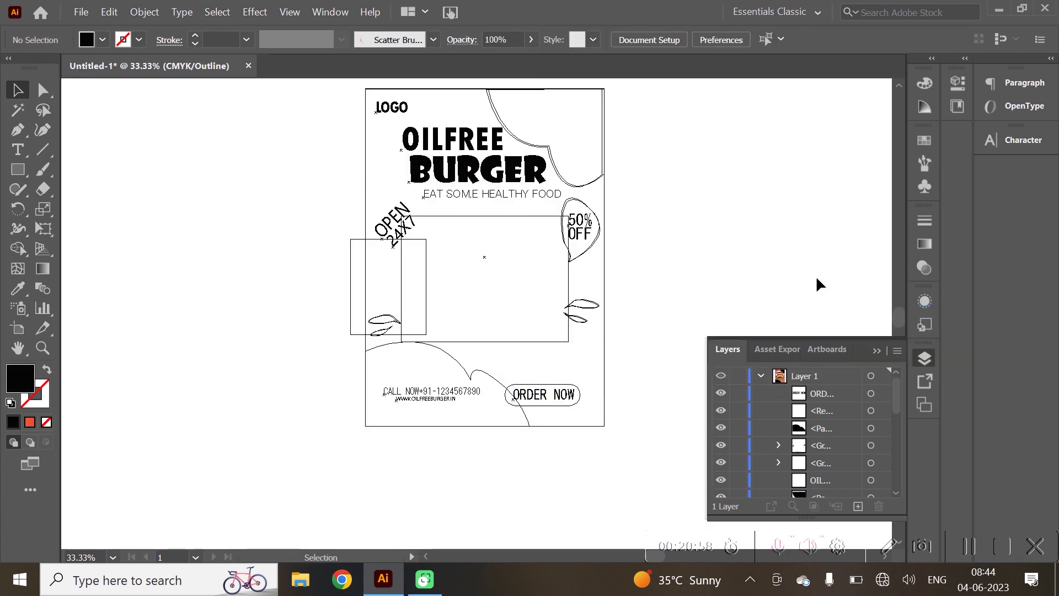
Bring the CALL NOW contact text in front of the black bottom shape.
key(ctrl+y)
scroll(612, 388, up, 1)
mouse_move(896, 397)
mouse_down()
mouse_move(895, 485)
mouse_move(894, 425)
mouse_up()
key(ctrl+y)
click(446, 452)
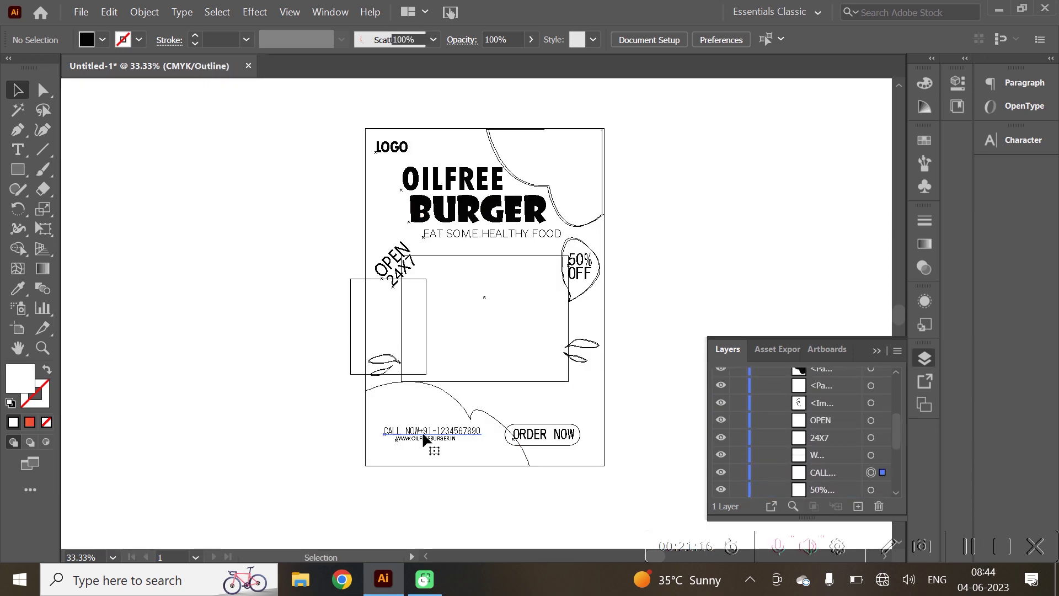
key(ctrl+y)
right_click(450, 451)
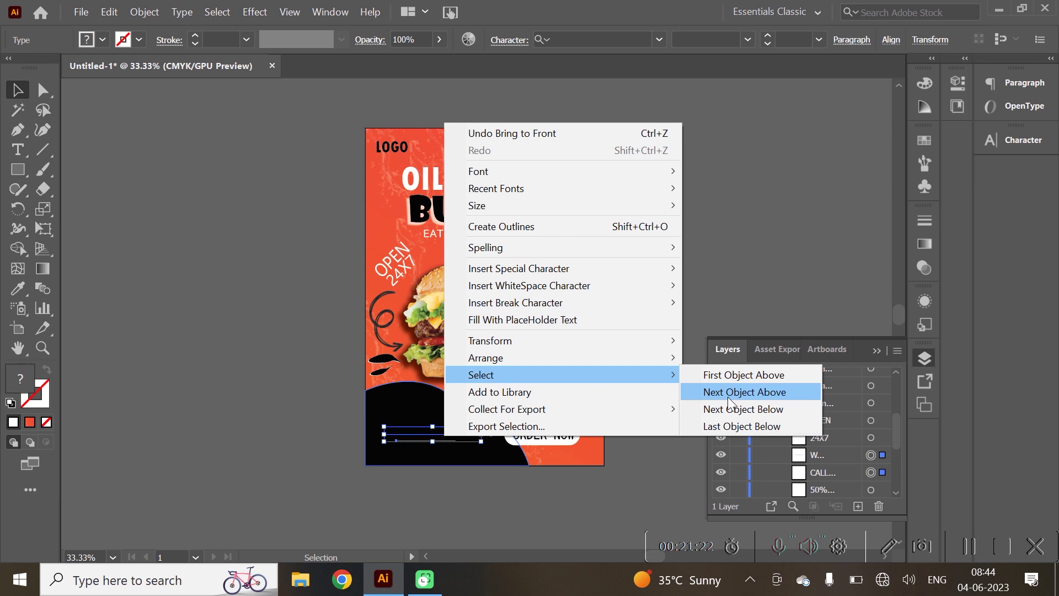
click(716, 360)
click(702, 246)
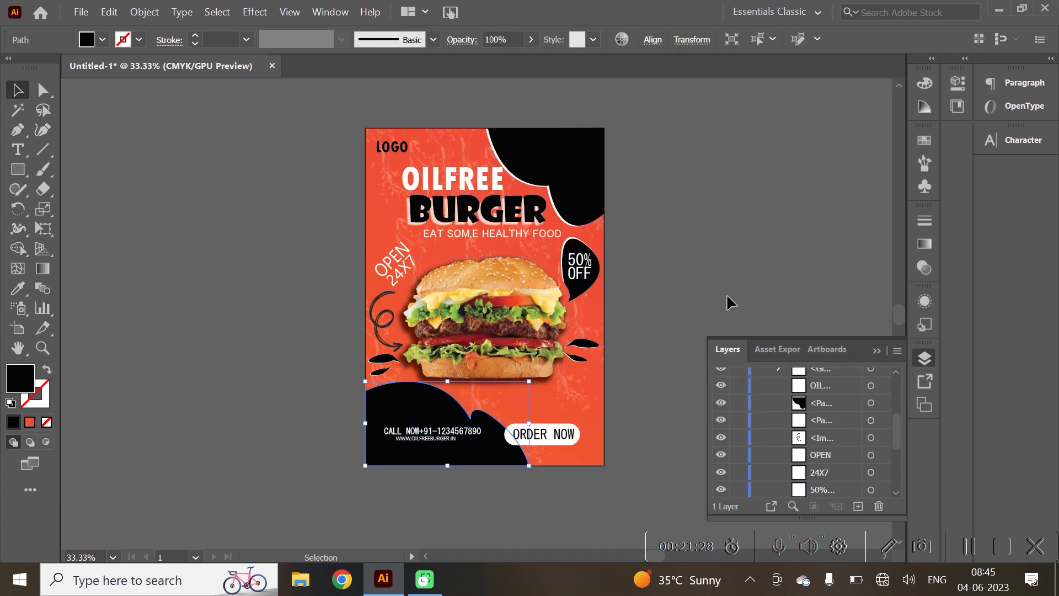
Reselect the bottom black shape, adjust its fill colour, and review the finished poster.
click(432, 395)
key(v)
click(871, 403)
click(429, 421)
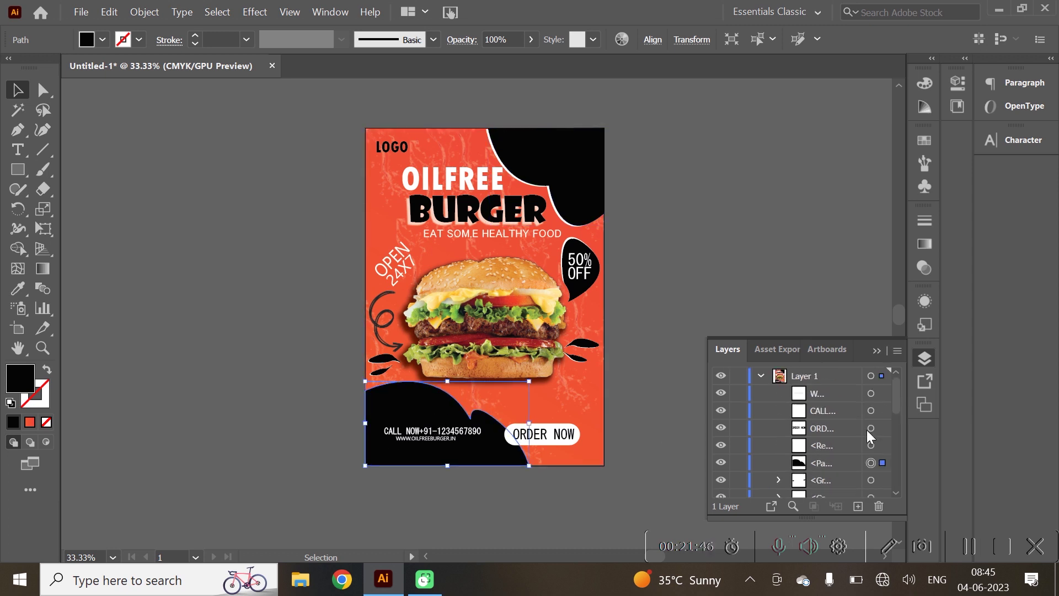
click(81, 12)
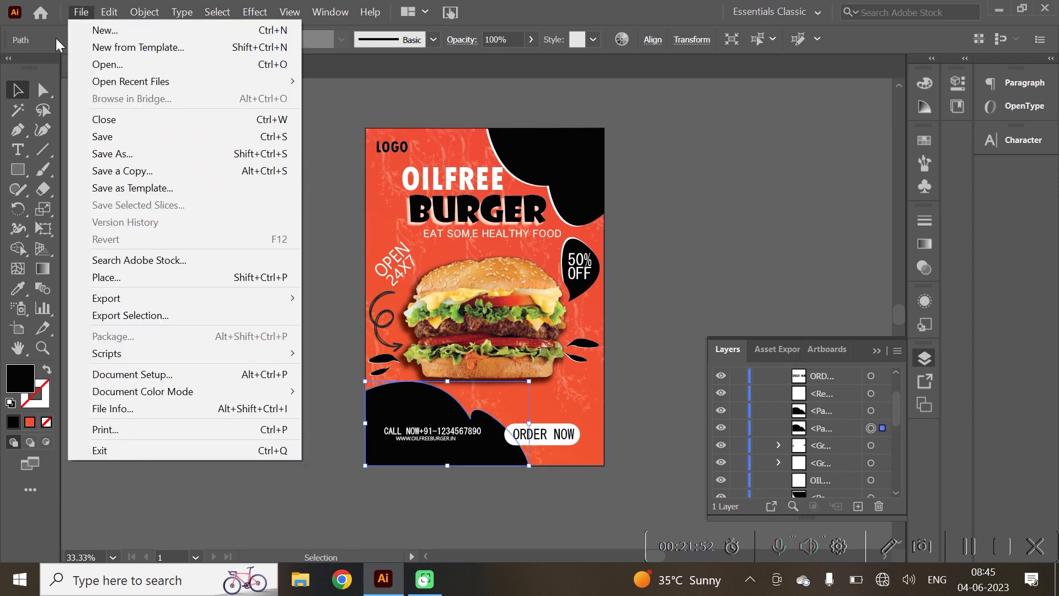
click(102, 39)
click(31, 64)
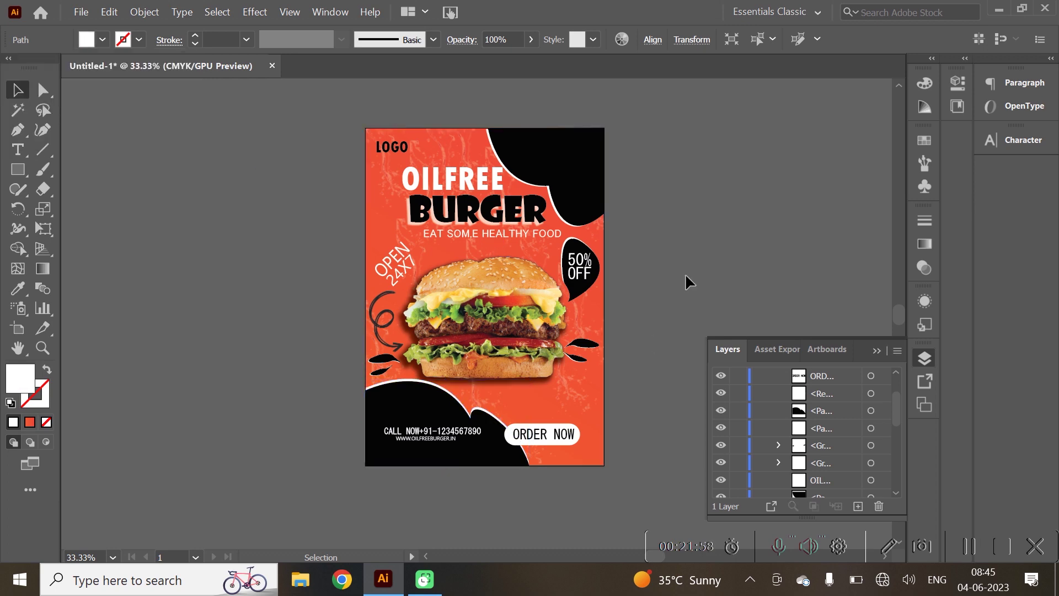
click(672, 297)
scroll(667, 314, down, 2)
scroll(667, 315, up, 2)
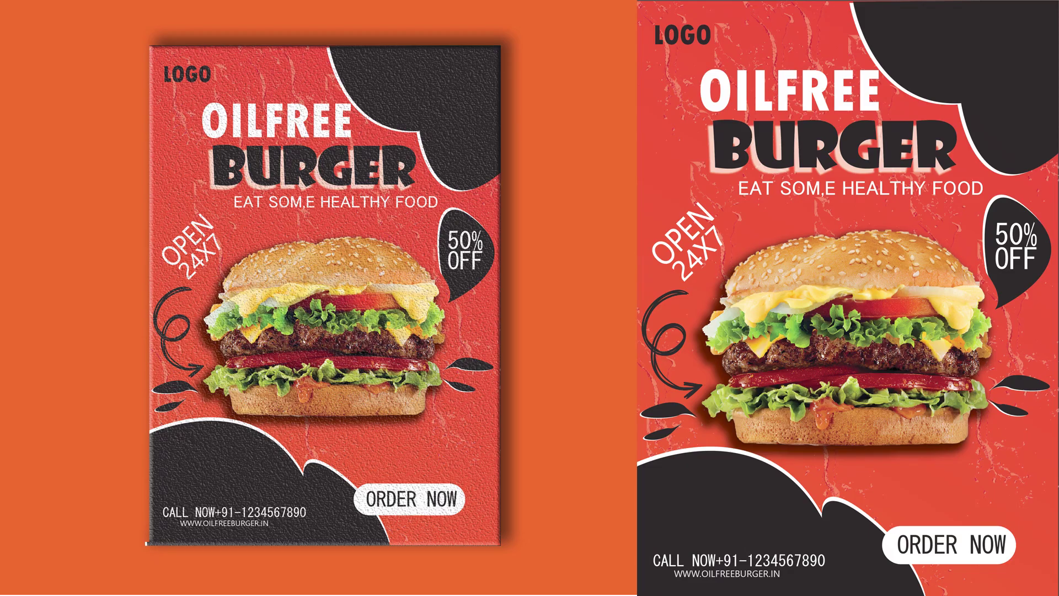